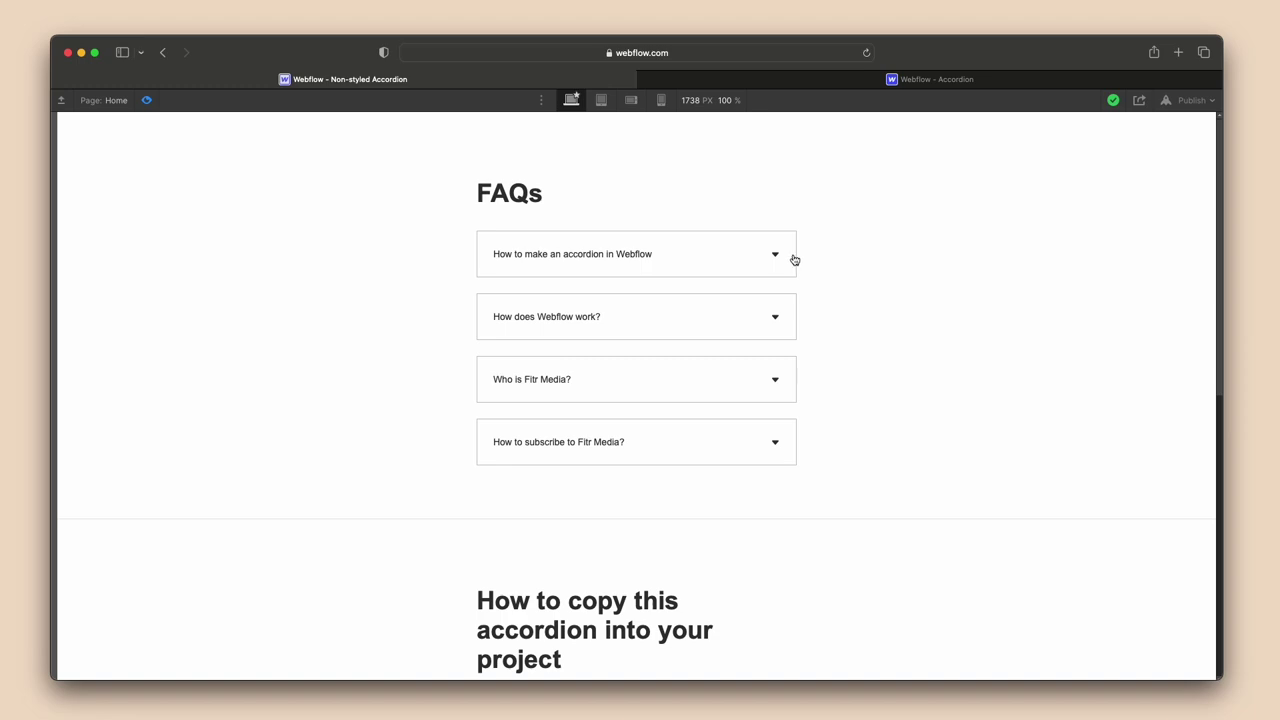
# Test the finished FAQ accordion by expanding and collapsing its first three questions.
pyautogui.click(794, 260)
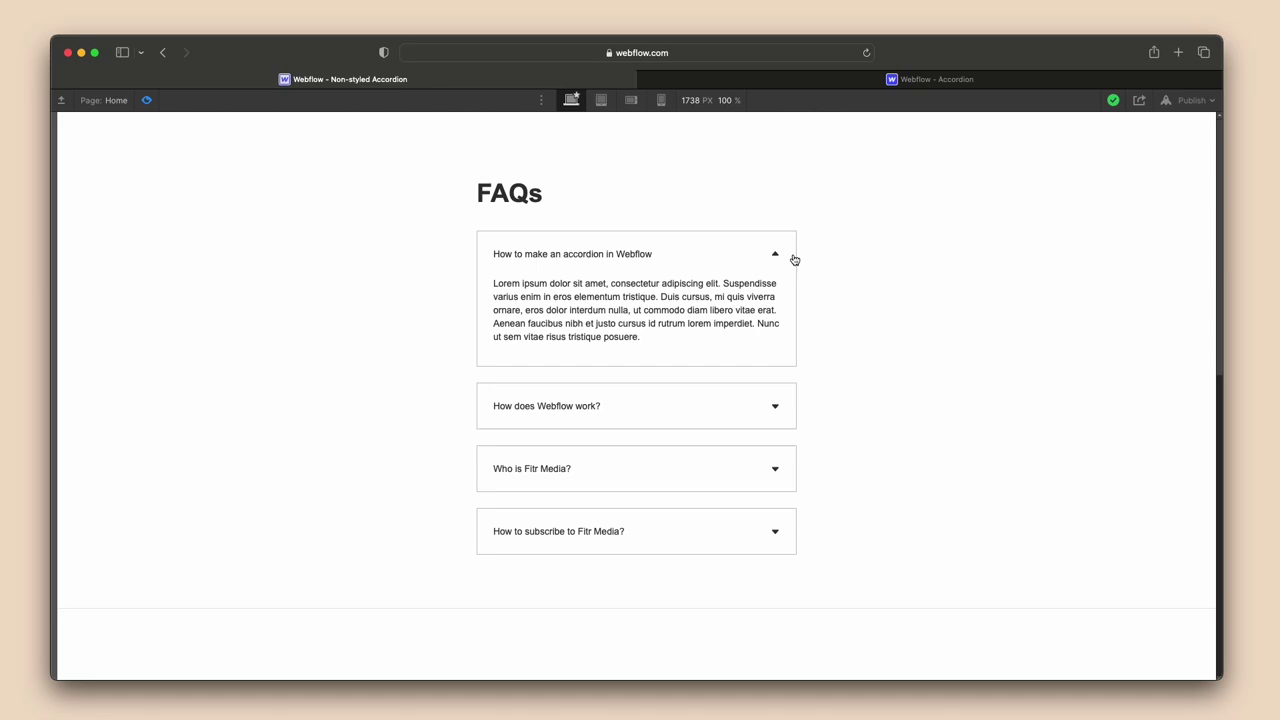
pyautogui.click(794, 260)
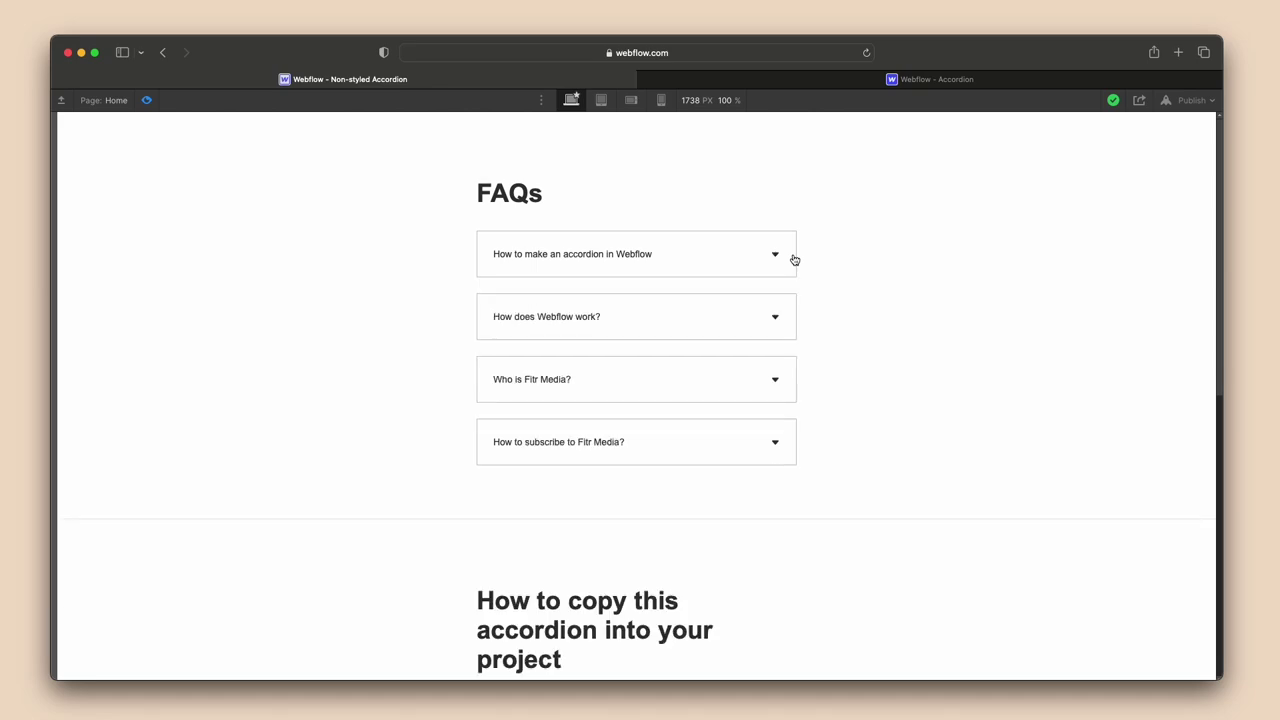
pyautogui.click(752, 312)
pyautogui.click(750, 318)
pyautogui.click(735, 369)
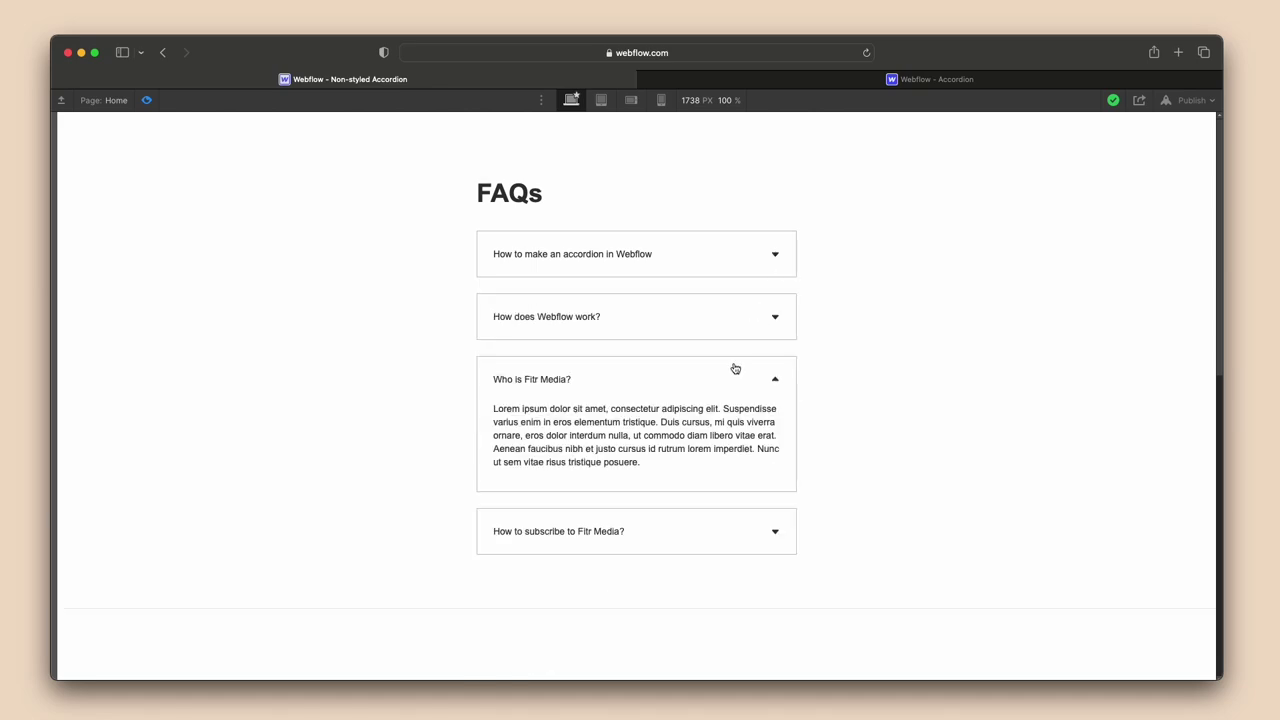
pyautogui.click(735, 368)
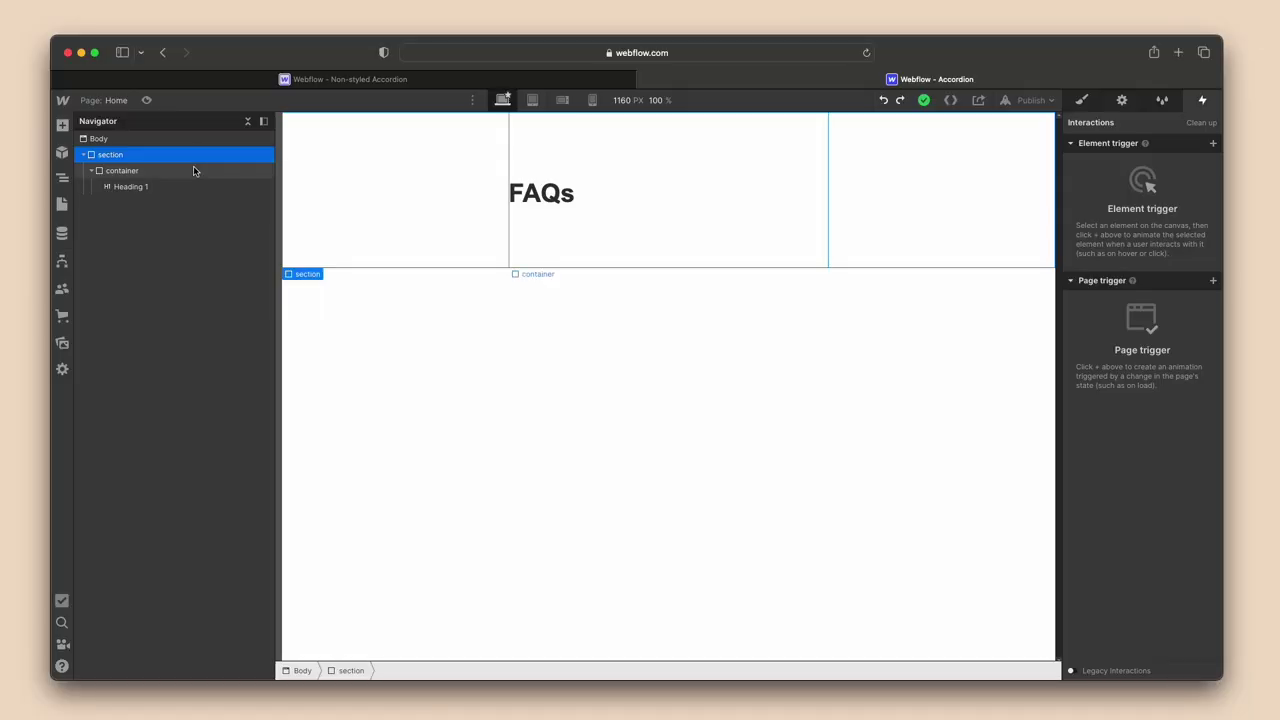
# Add a div block below the FAQs heading inside the container.
pyautogui.click(194, 171)
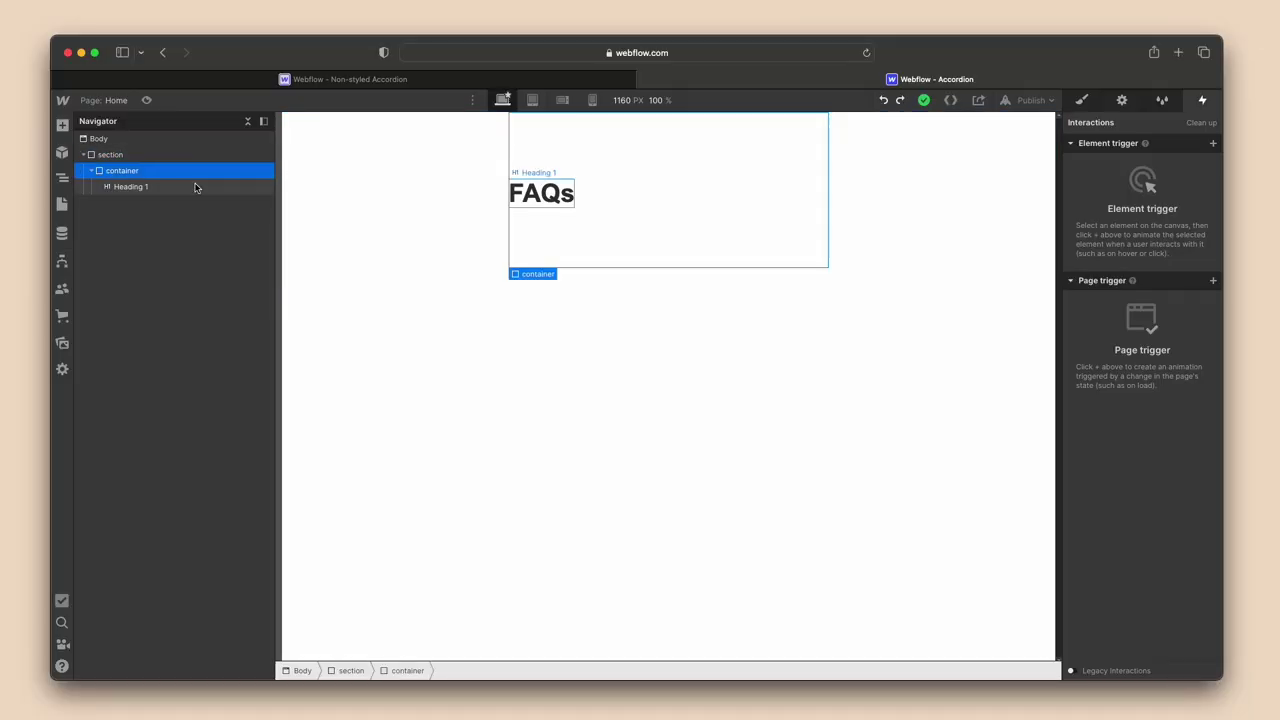
pyautogui.click(196, 188)
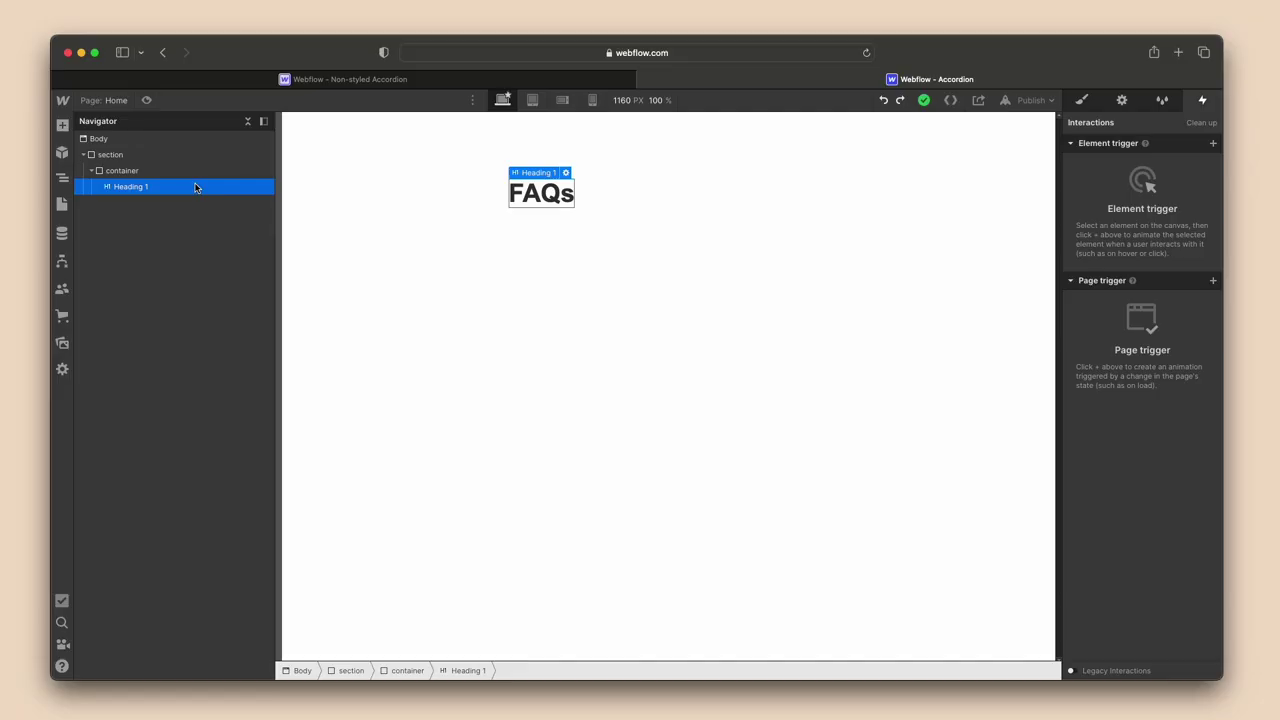
pyautogui.press('super+k')
pyautogui.write('div')
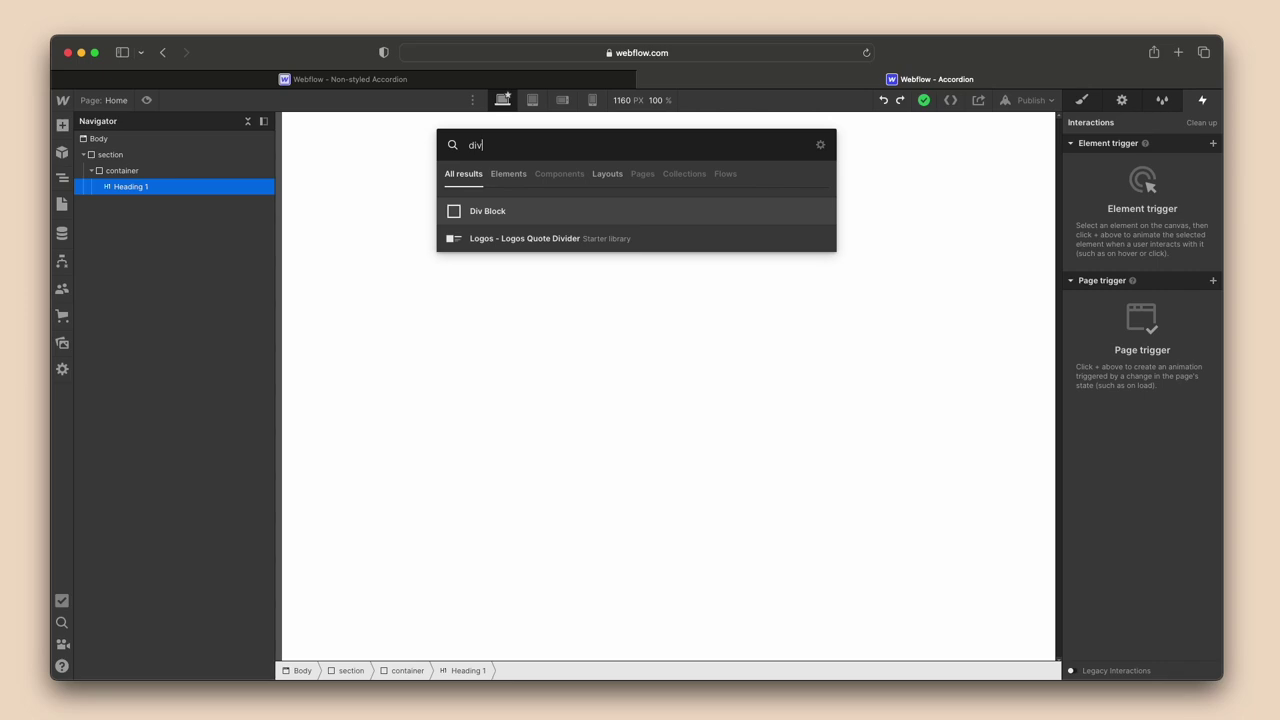
pyautogui.press('Return')
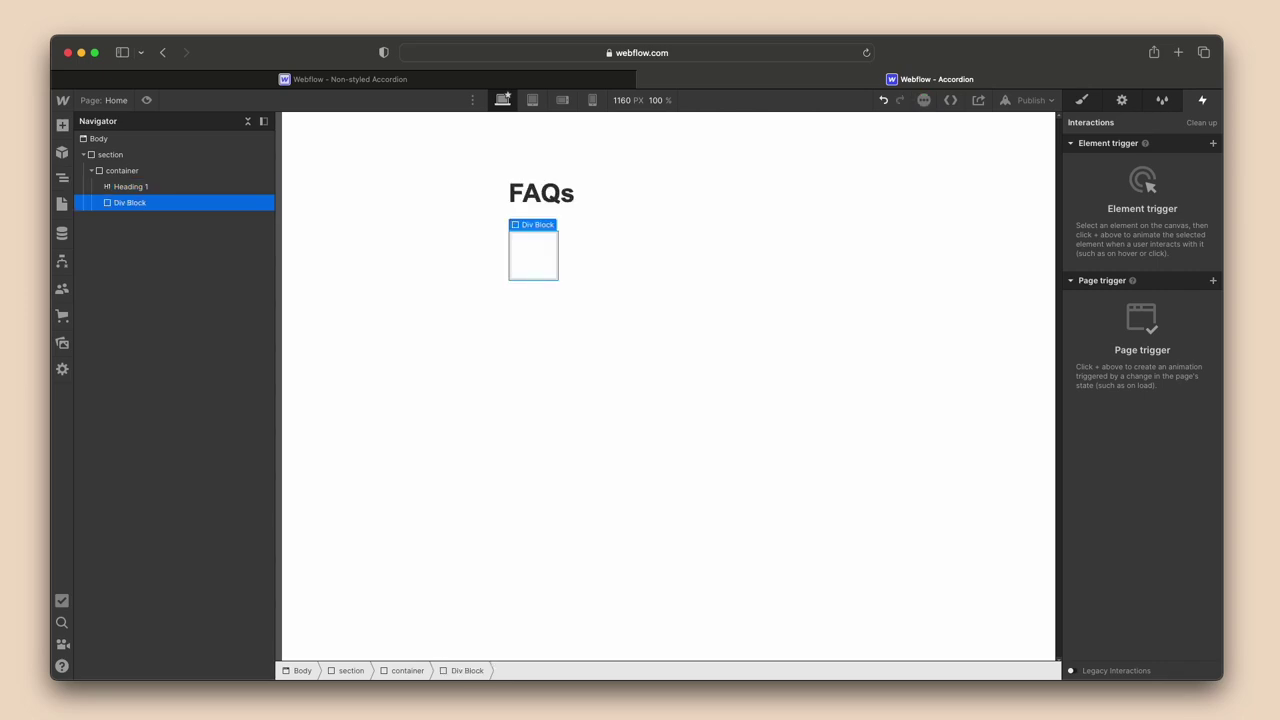
# Give the new div block the class accordion-wrapper and set its width to 100%.
pyautogui.press('s')
pyautogui.press('super+Return')
pyautogui.write('accor')
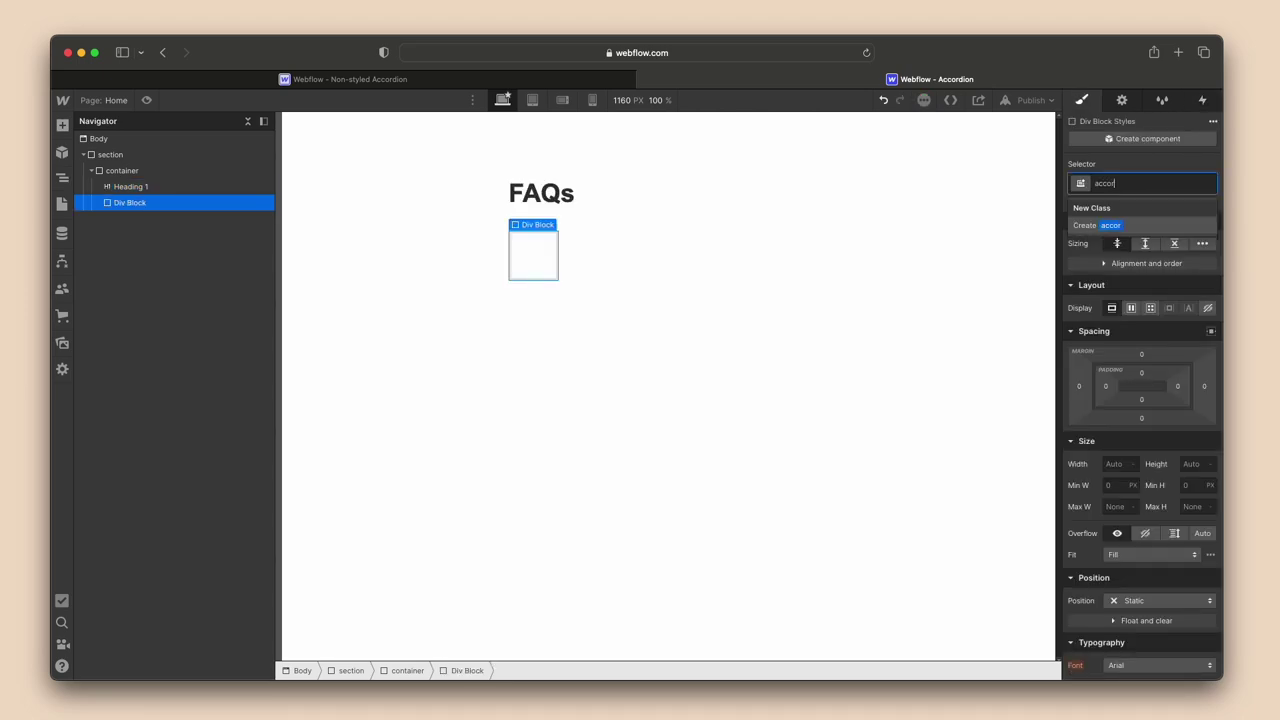
pyautogui.write('dion-wrapper')
pyautogui.press('Return')
pyautogui.click(1109, 463)
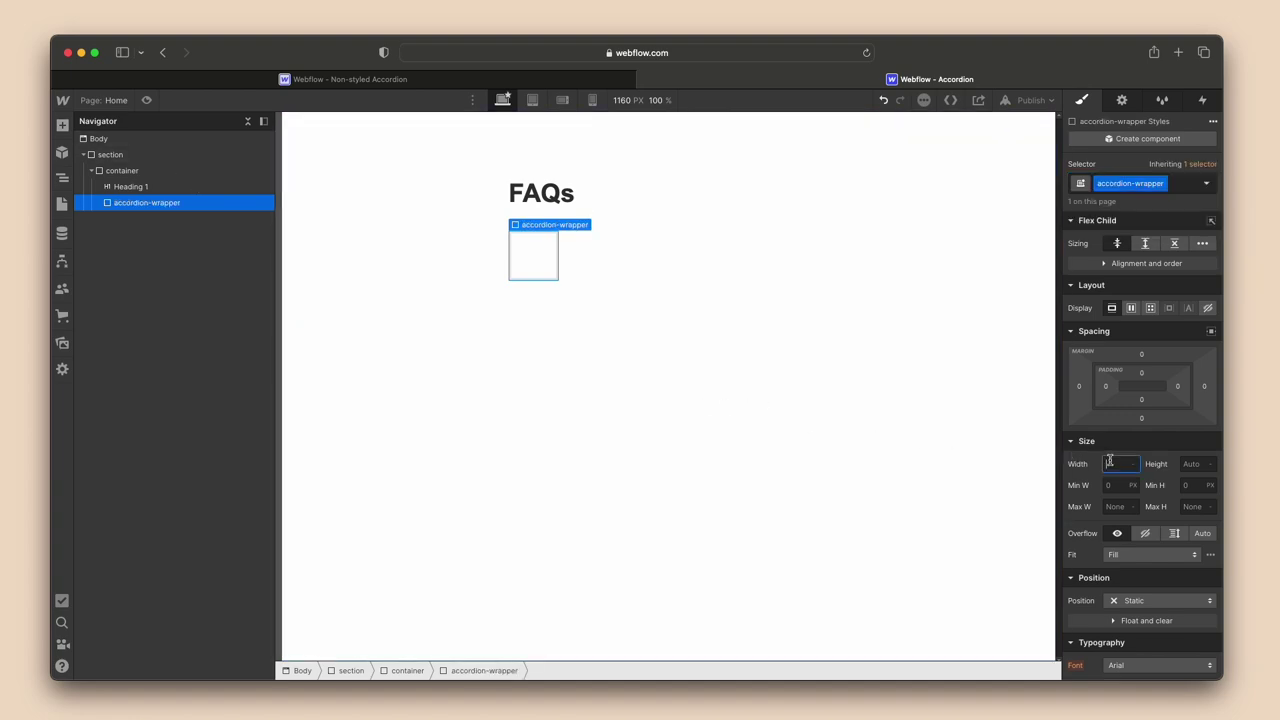
pyautogui.write('100%')
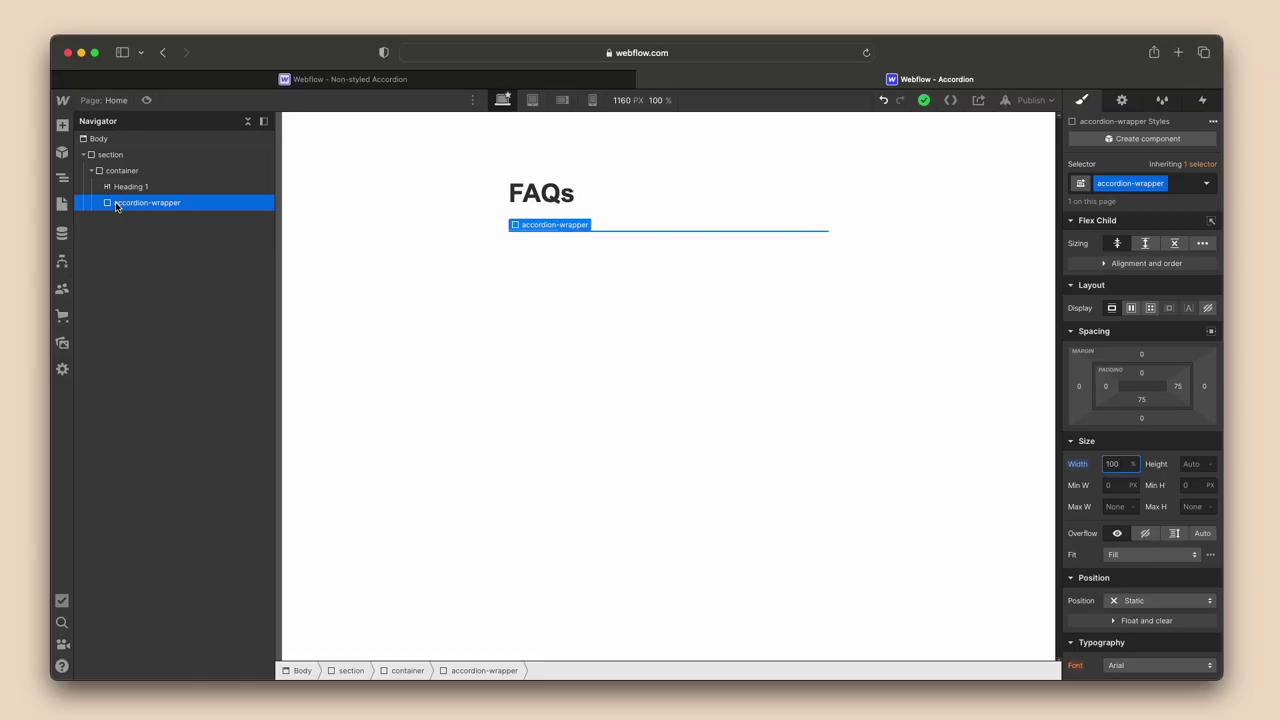
# Add a div block nested inside accordion-wrapper.
pyautogui.press('super+e')
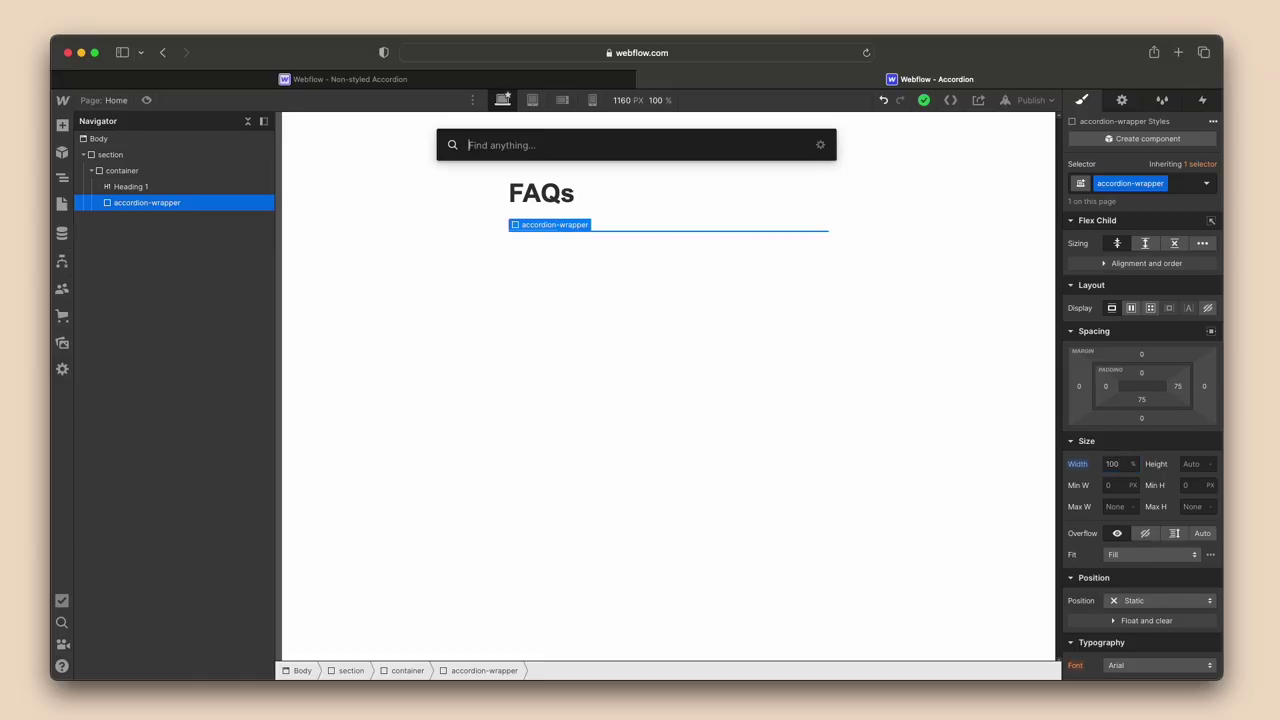
pyautogui.write('div')
pyautogui.press('Return')
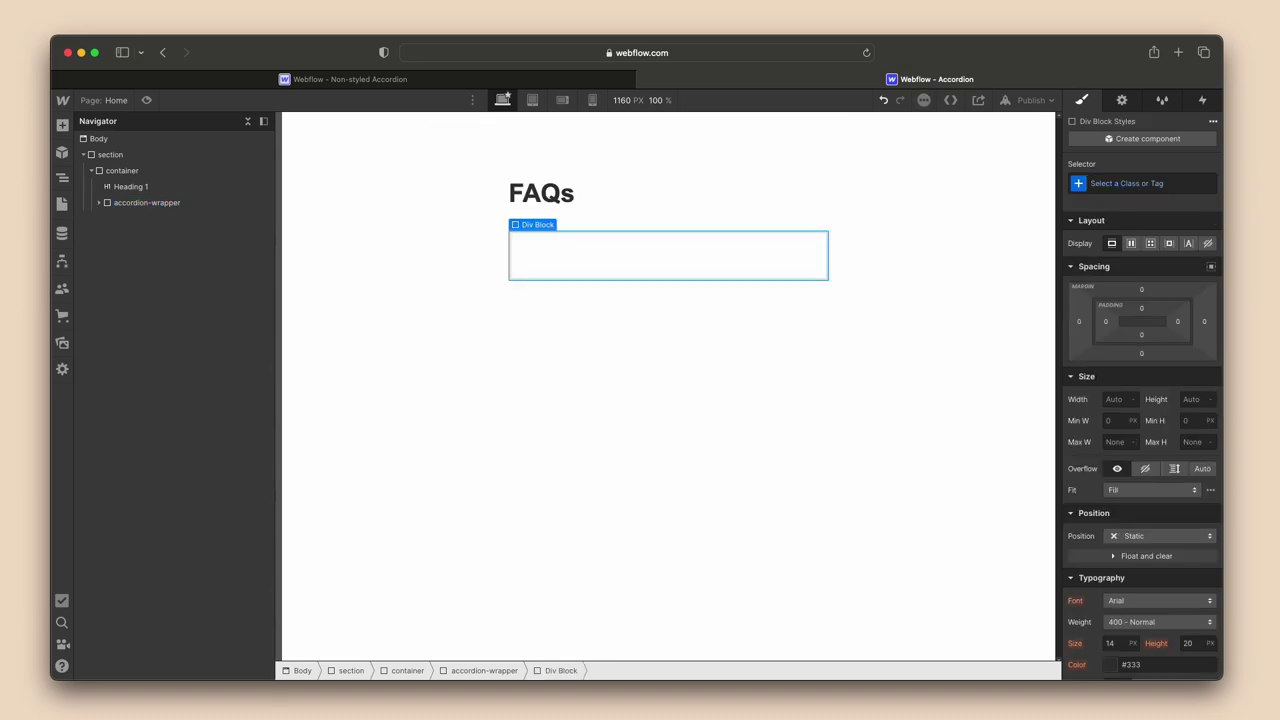
# Check the accordion nesting in the Non-styled Accordion project, and assign the class accordion to the new div block in the Accordion project.
pyautogui.click(205, 79)
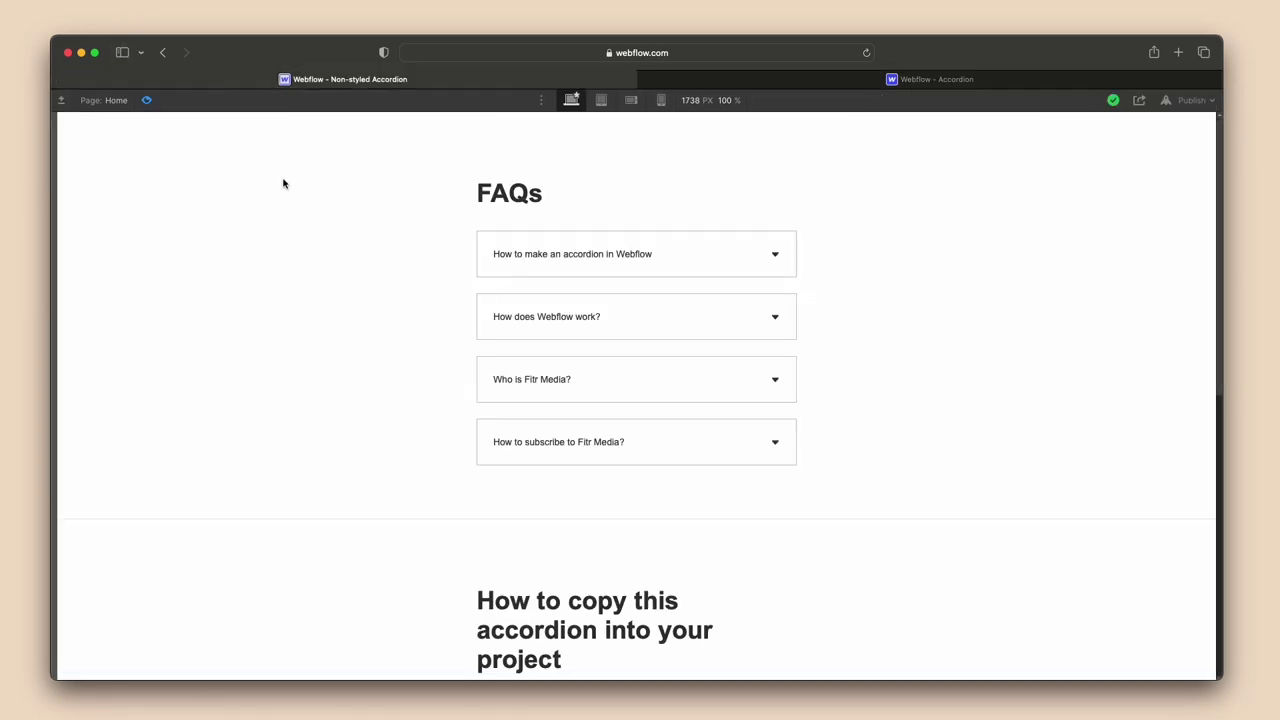
pyautogui.click(146, 100)
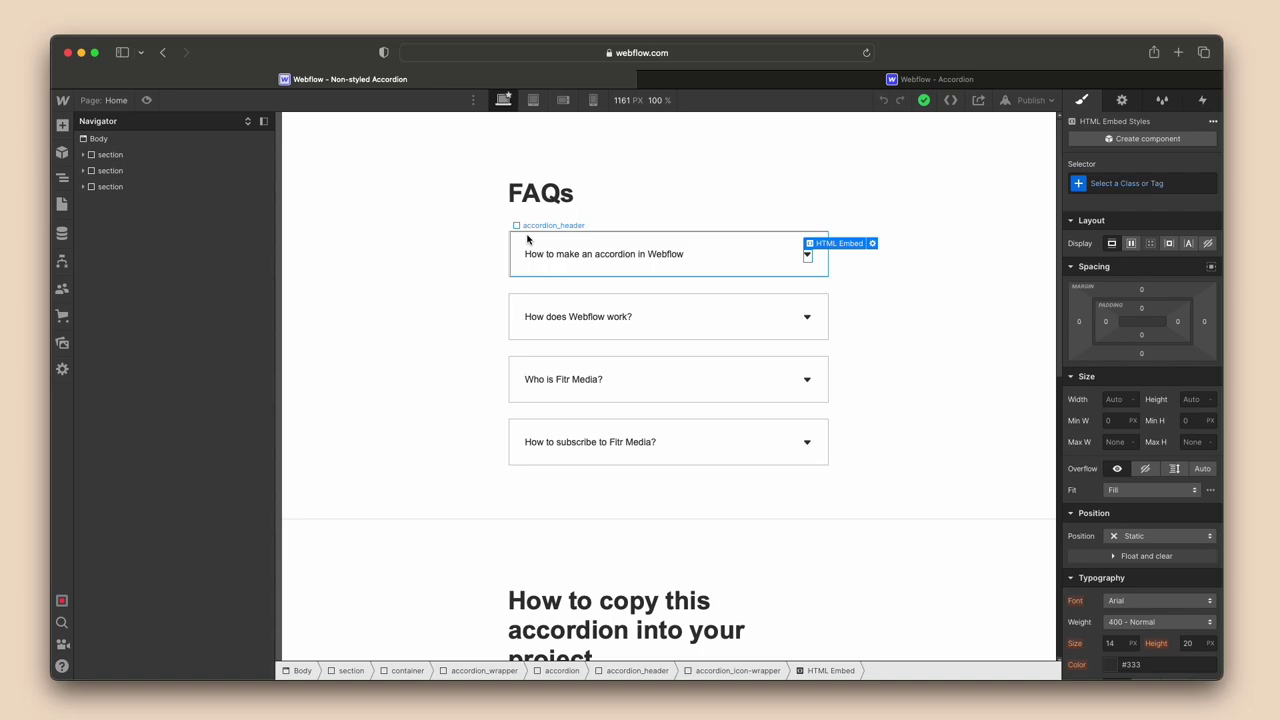
pyautogui.click(107, 218)
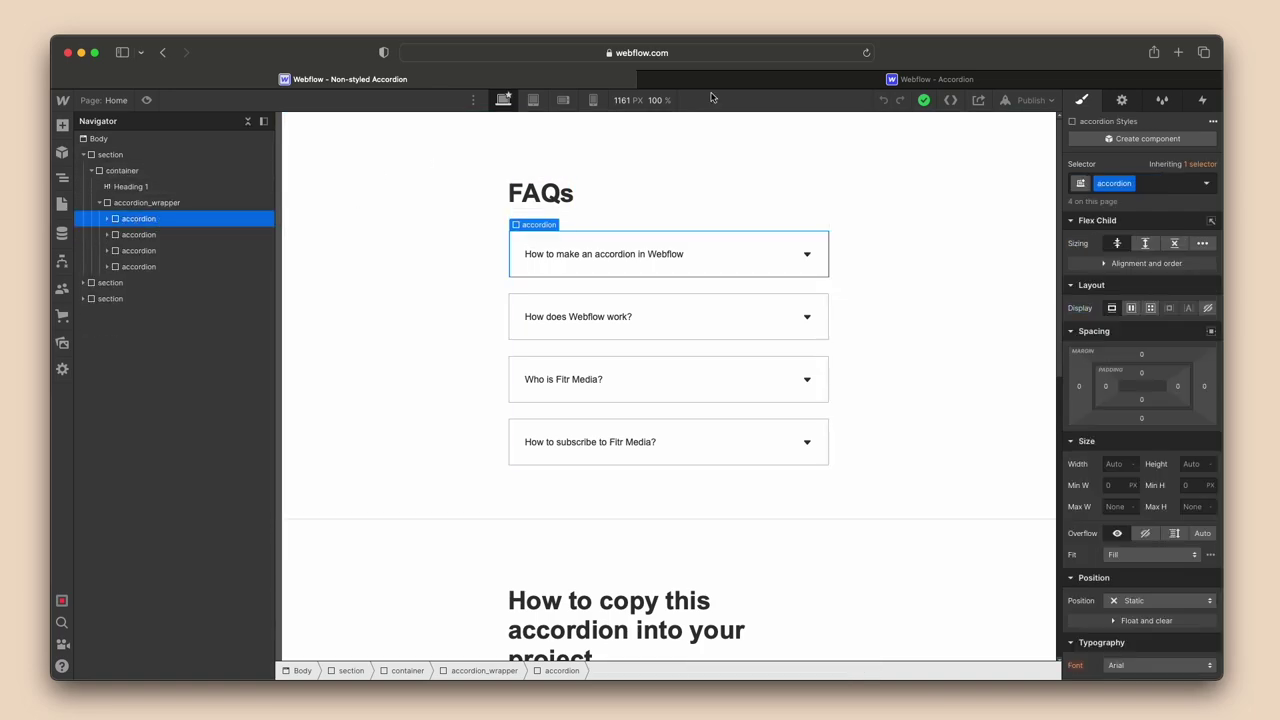
pyautogui.click(716, 82)
pyautogui.click(748, 264)
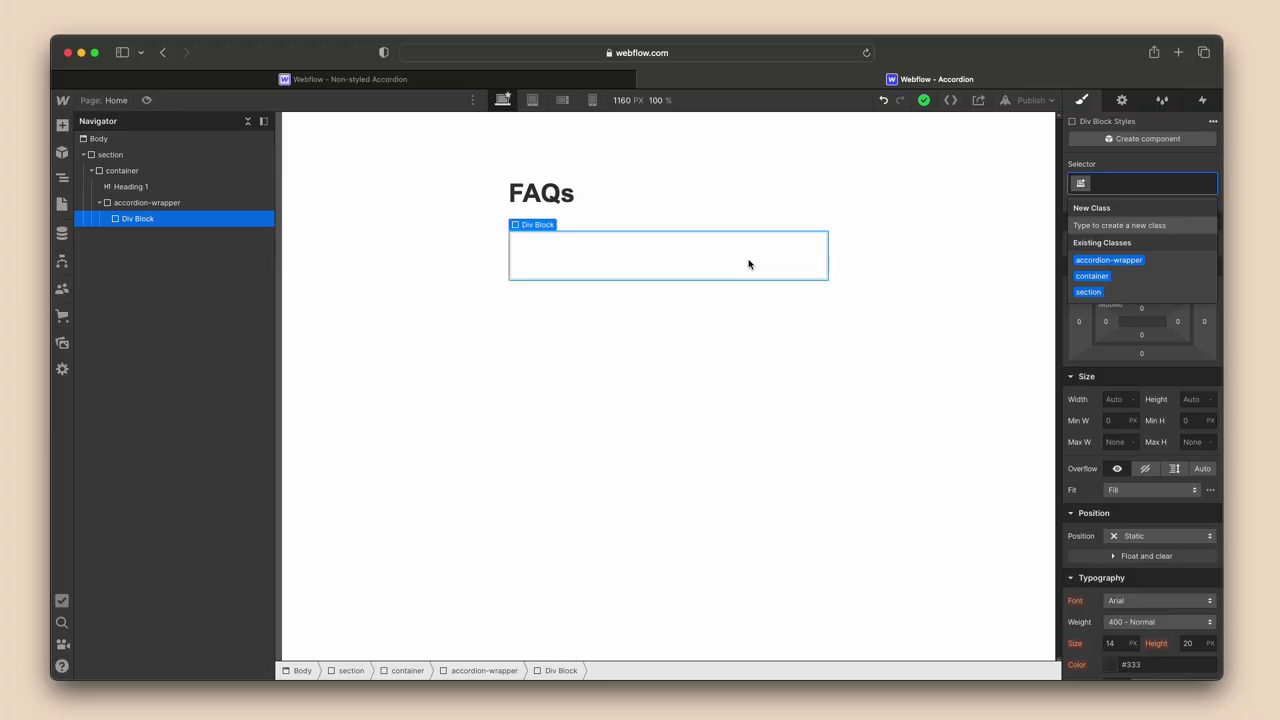
pyautogui.write('ccordion')
pyautogui.press('Return')
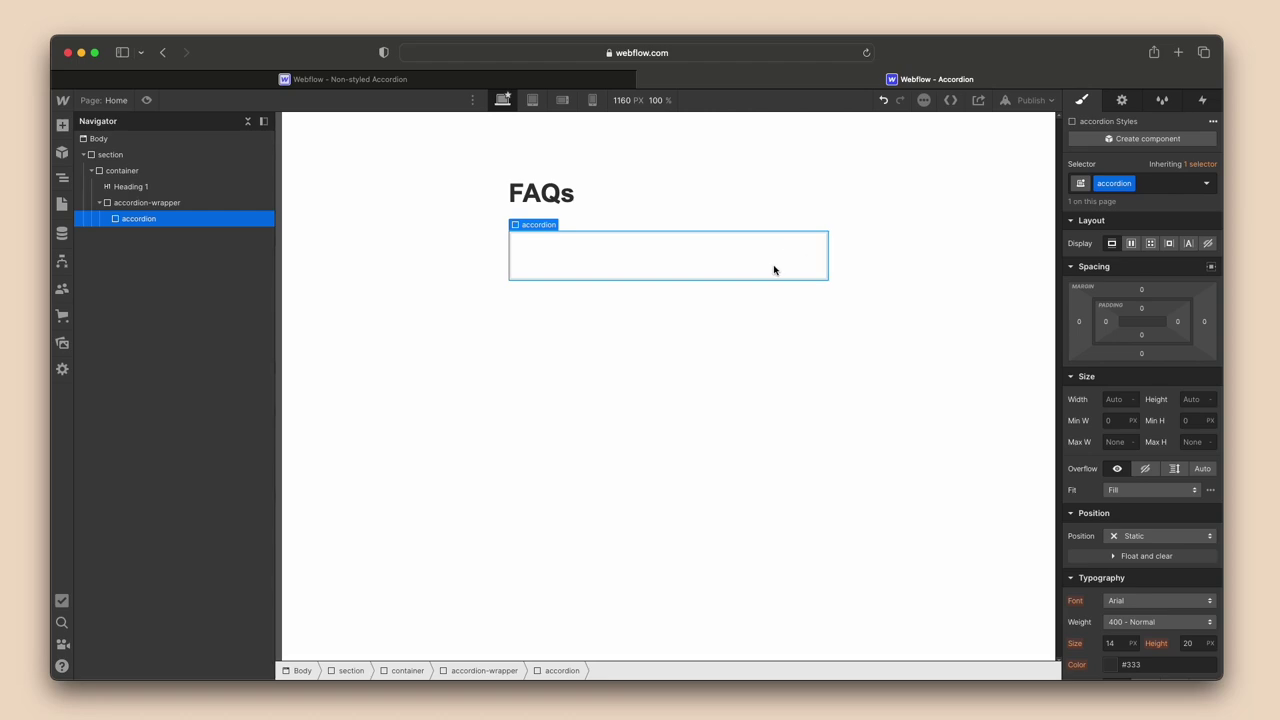
# Add a div block inside the accordion element and give it the class accordion-header.
pyautogui.press('super+e')
pyautogui.write('div')
pyautogui.press('Return')
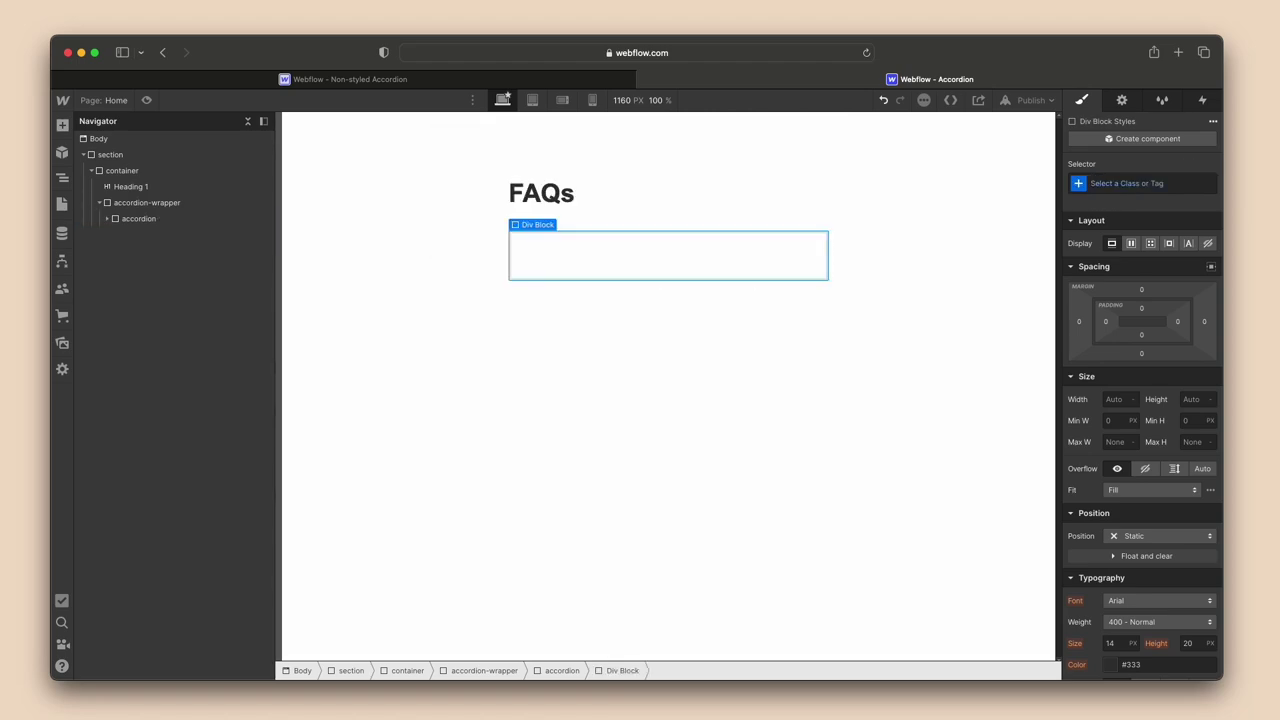
pyautogui.press('super+Return')
pyautogui.write('acc')
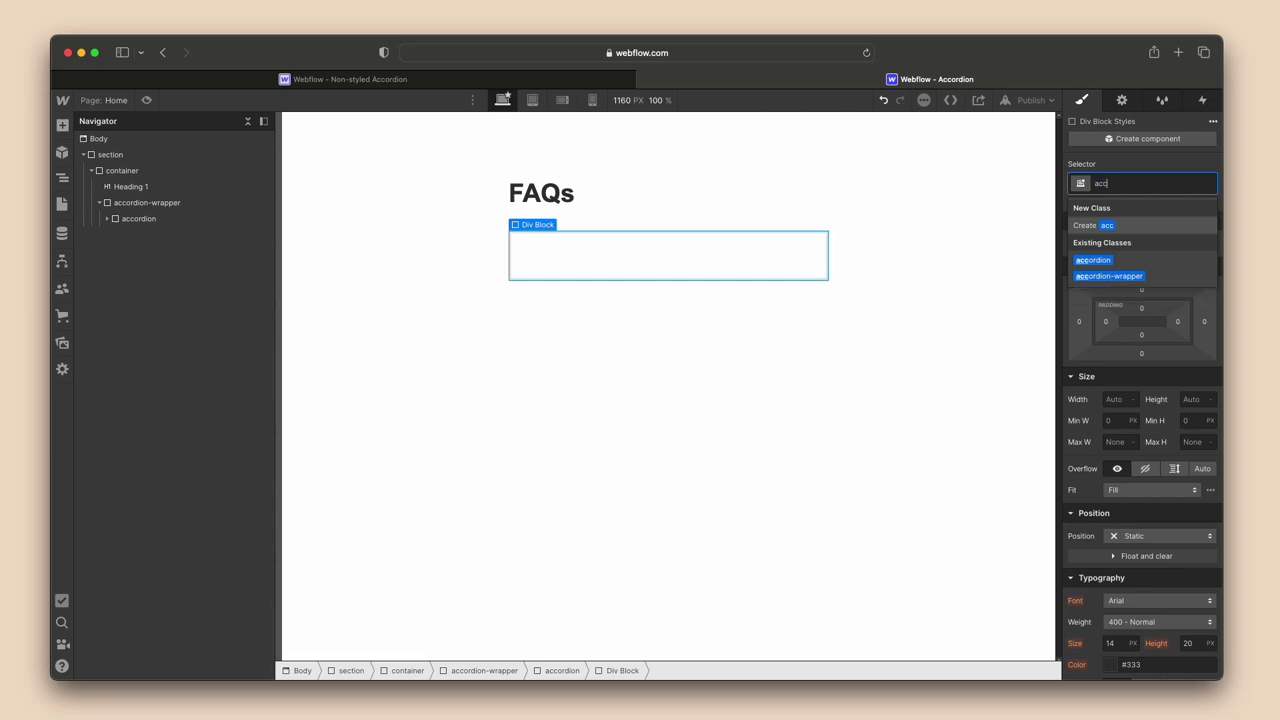
pyautogui.write('ordion-heade')
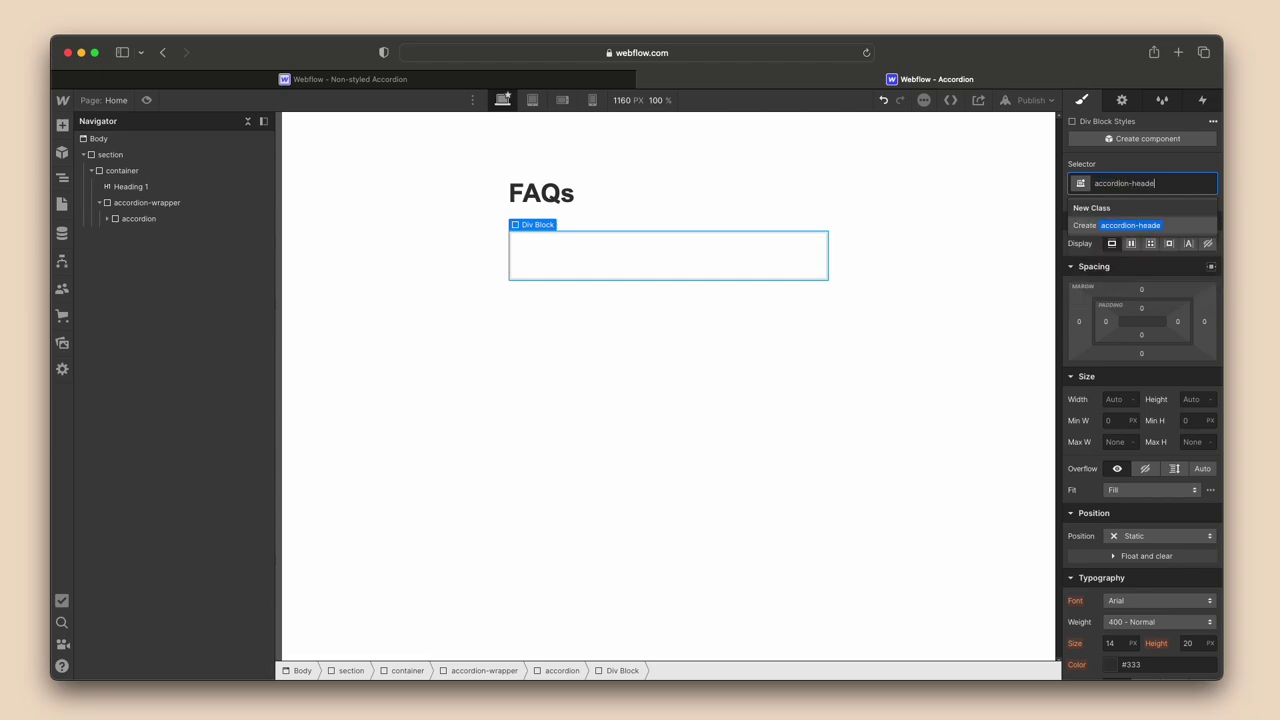
pyautogui.write('r')
pyautogui.press('Return')
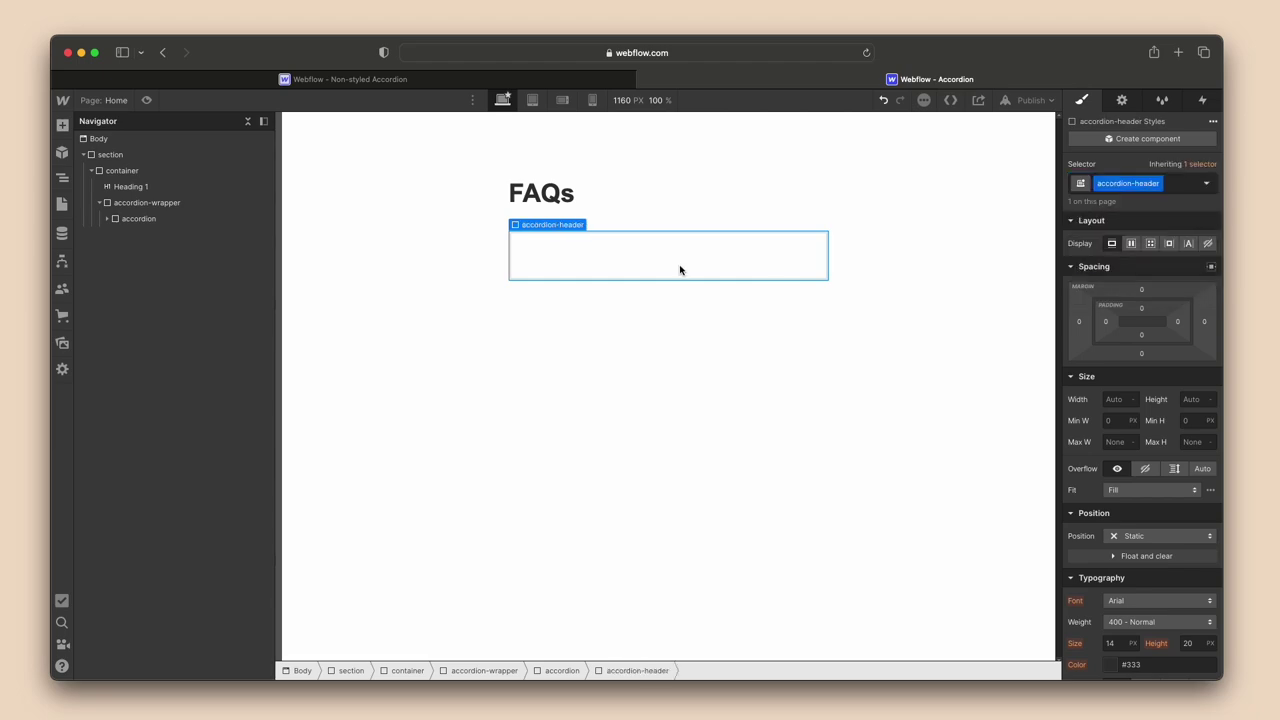
# Add a second div block inside the accordion element, below accordion-header, with the class accordion-panel.
pyautogui.click(154, 222)
pyautogui.click(108, 220)
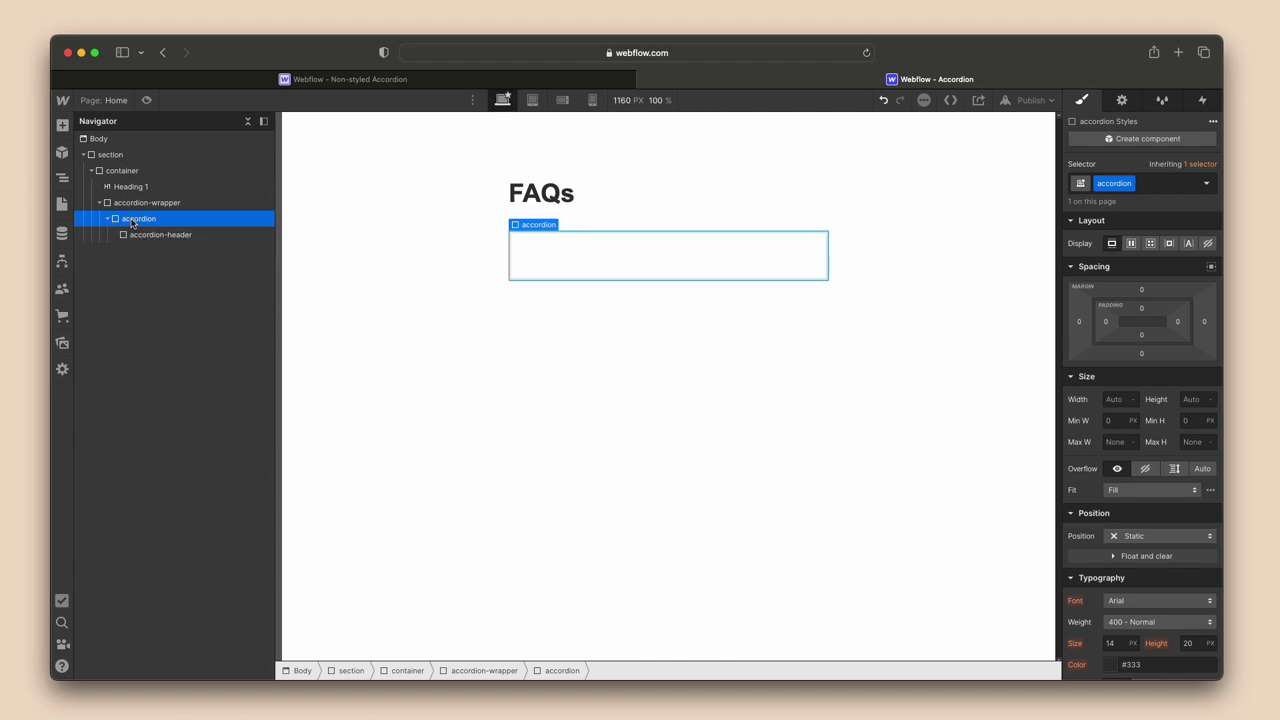
pyautogui.press('super+e')
pyautogui.write('di')
pyautogui.press('Return')
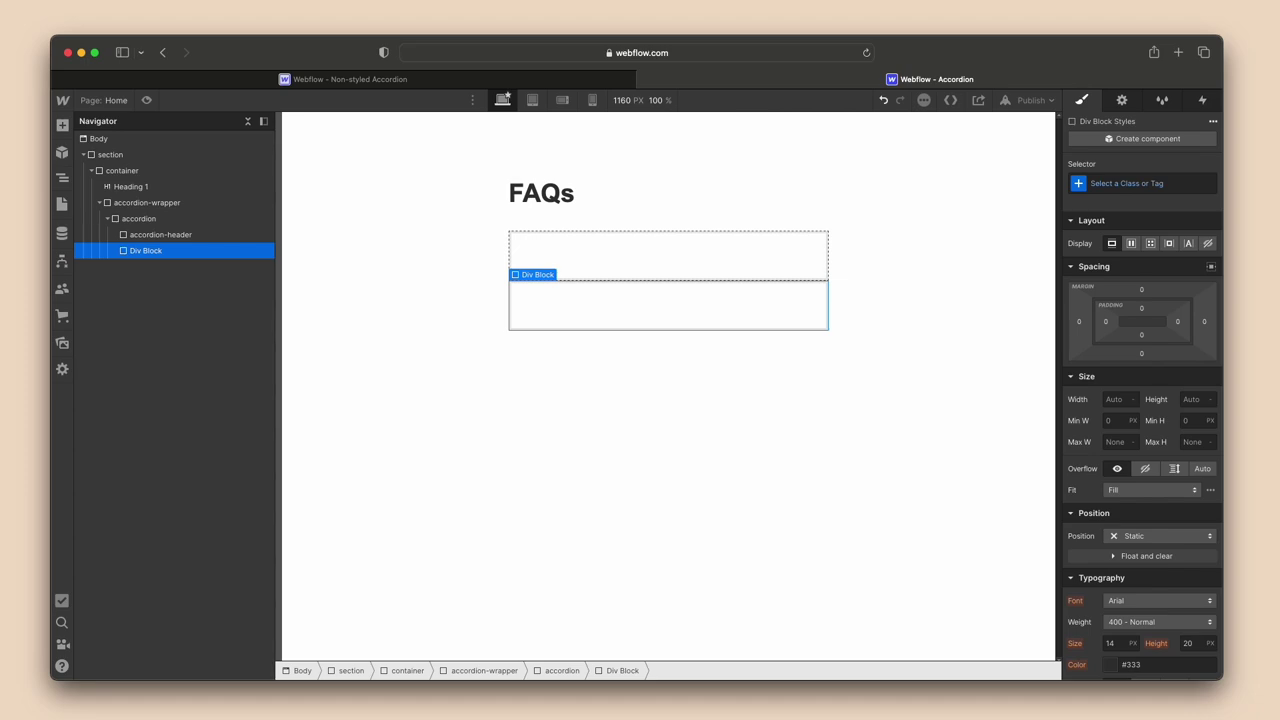
pyautogui.press('super+Return')
pyautogui.write('accordion-pane')
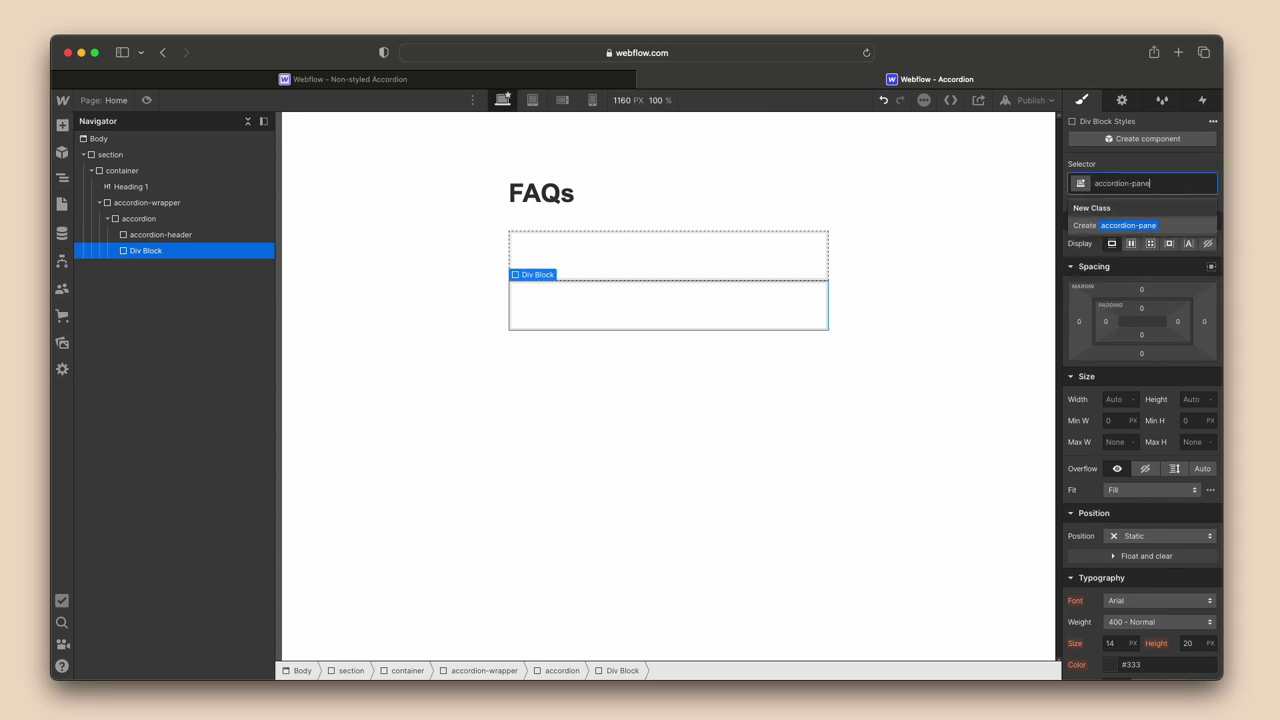
pyautogui.press('Return')
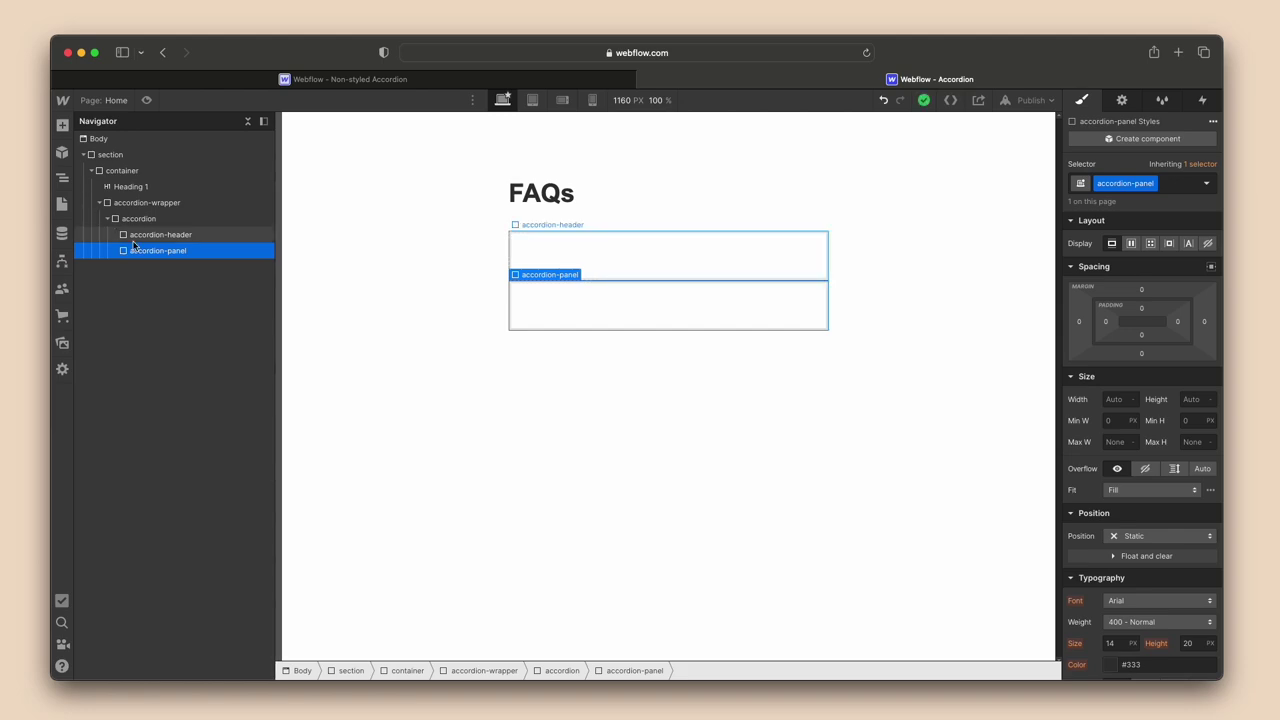
# Select accordion-header, and examine the first item's question and answer text in the Non-styled Accordion project's preview before returning to the Accordion project.
pyautogui.click(137, 236)
pyautogui.click(400, 84)
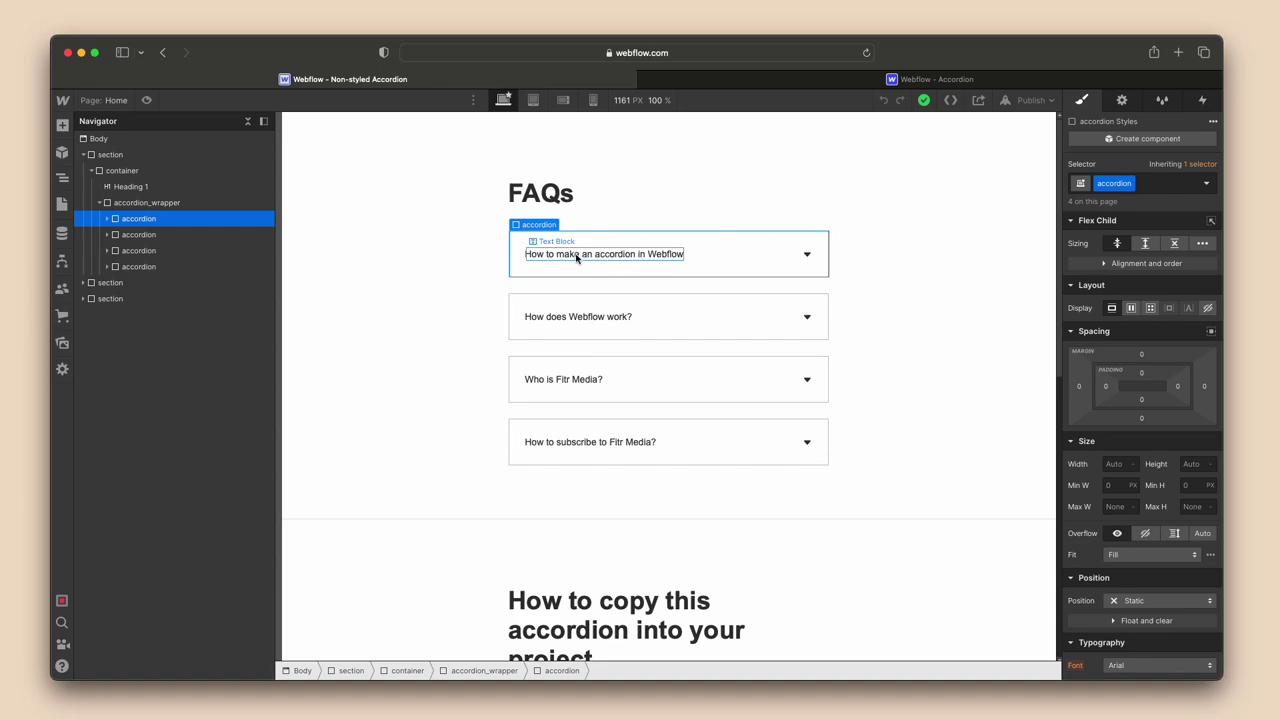
pyautogui.click(146, 100)
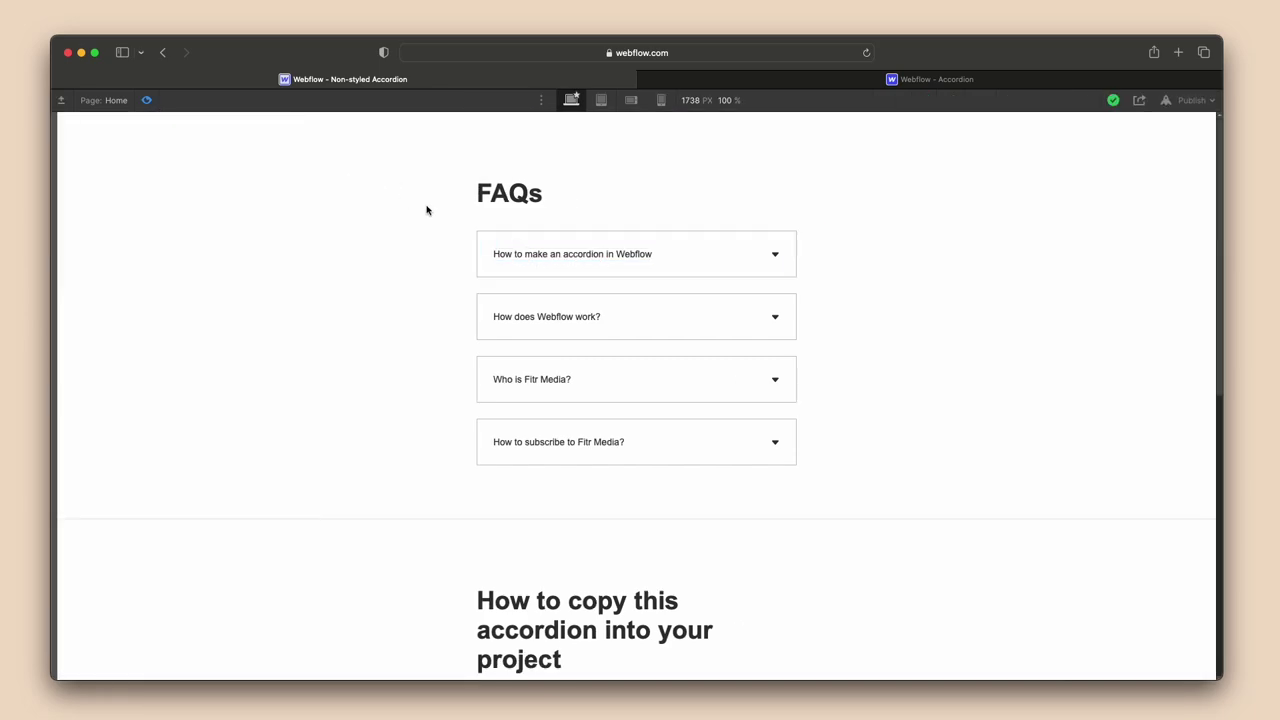
pyautogui.click(547, 262)
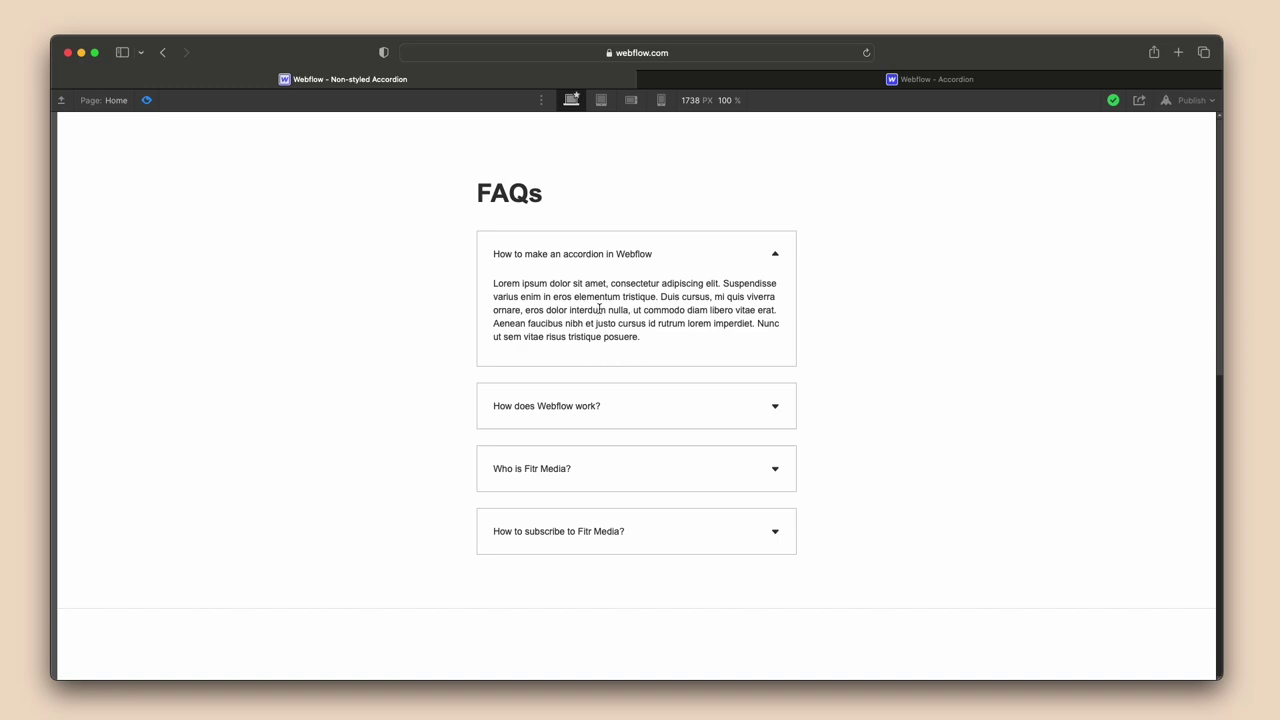
pyautogui.moveTo(495, 285); pyautogui.dragTo(643, 342)
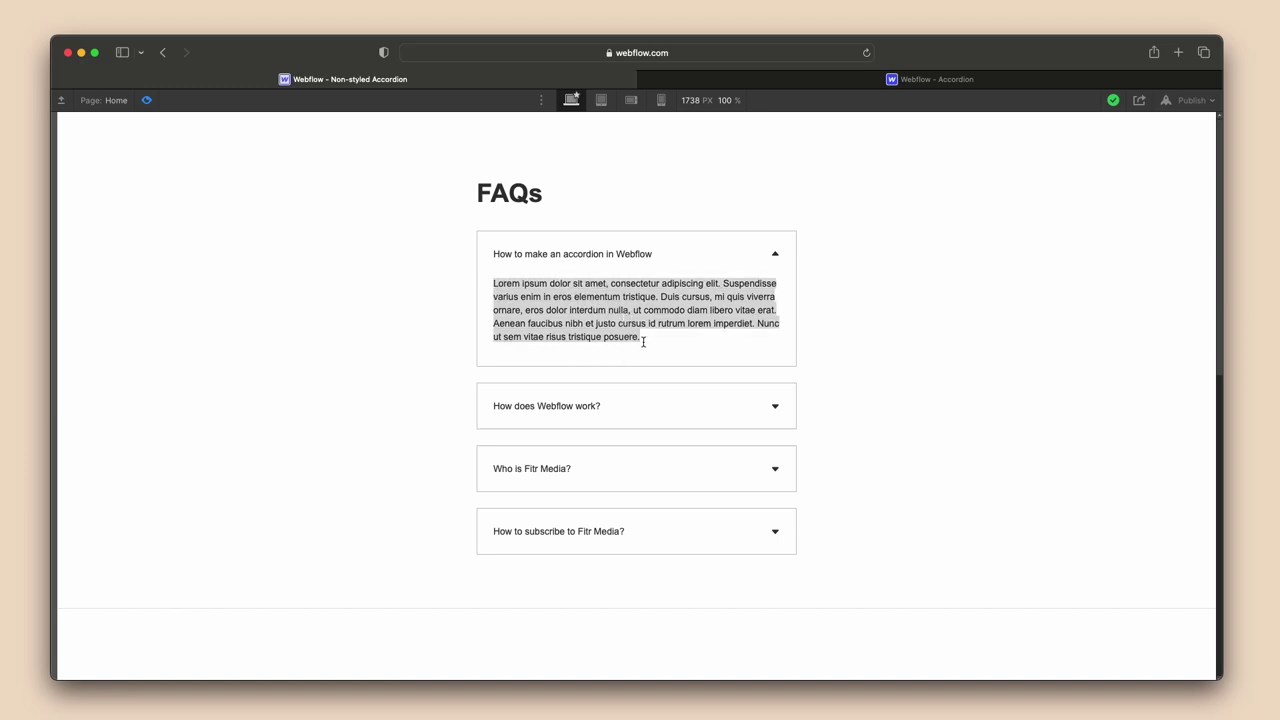
pyautogui.click(148, 100)
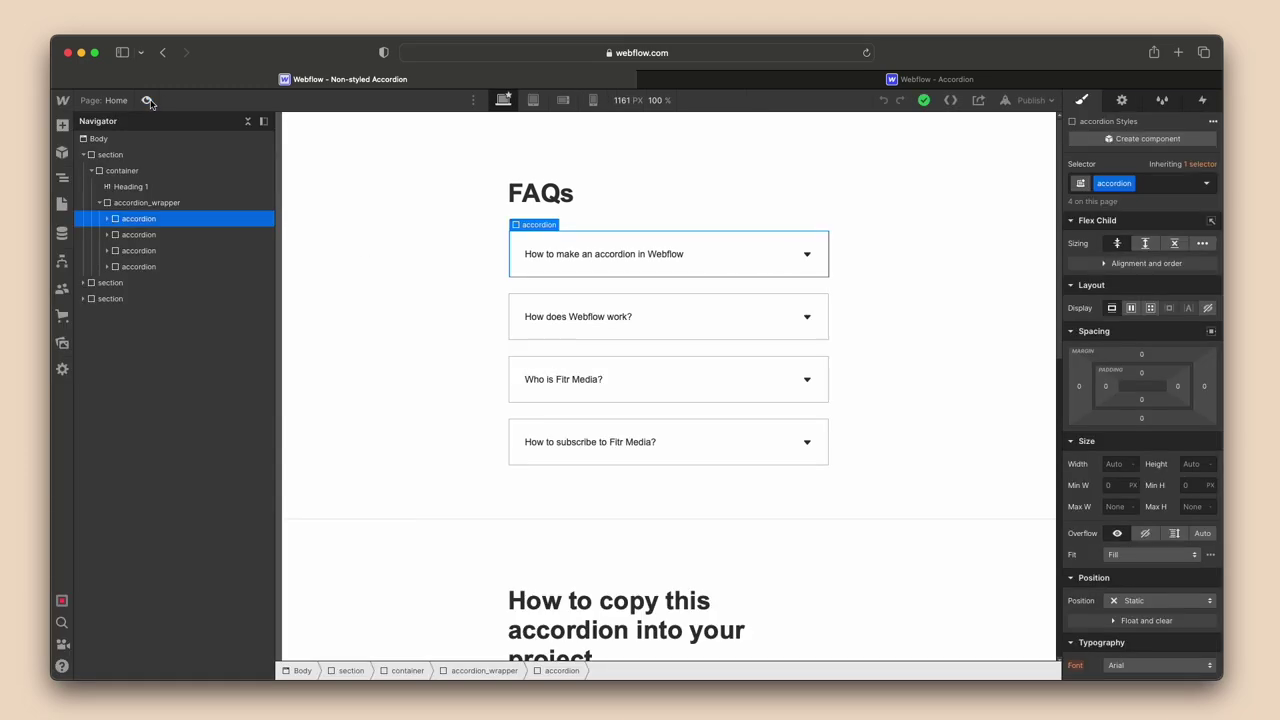
pyautogui.click(727, 86)
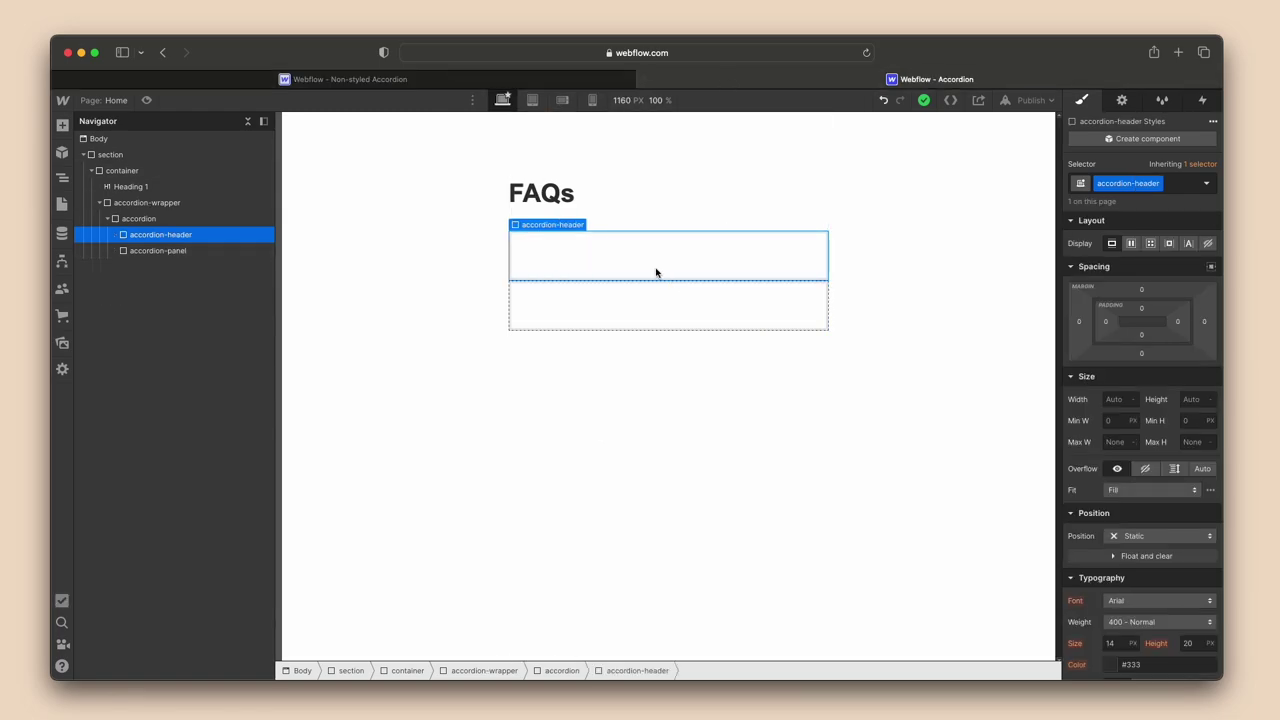
# Insert a text block inside accordion-header.
pyautogui.press('super+k')
pyautogui.write('text')
pyautogui.press('Down')
pyautogui.press('Return')
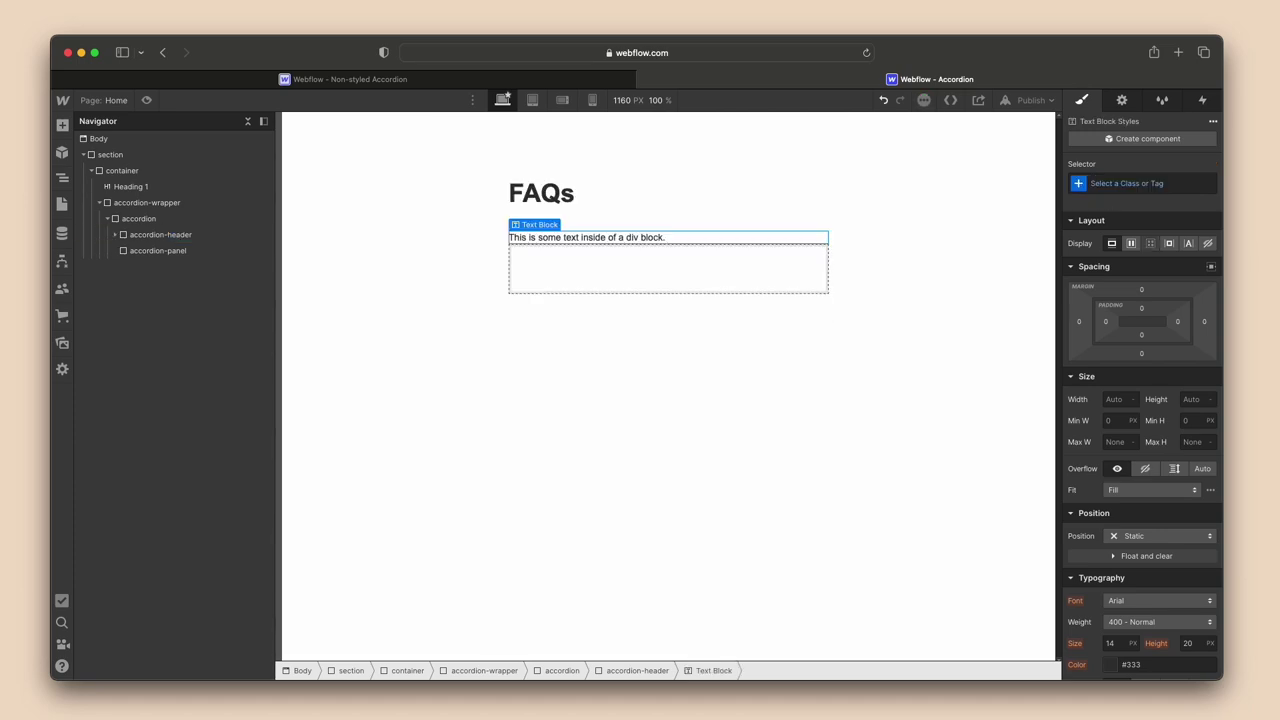
# Insert a paragraph inside accordion-panel.
pyautogui.click(677, 270)
pyautogui.press('super+k')
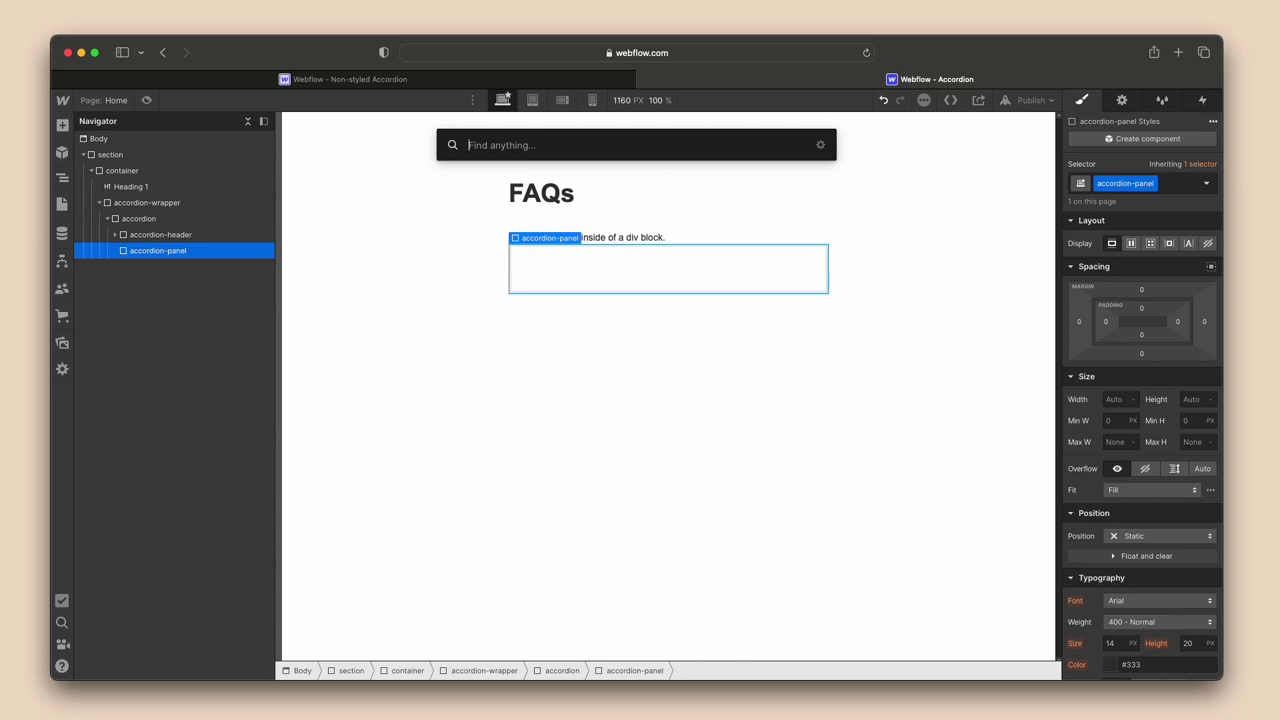
pyautogui.write('pa')
pyautogui.press('Return')
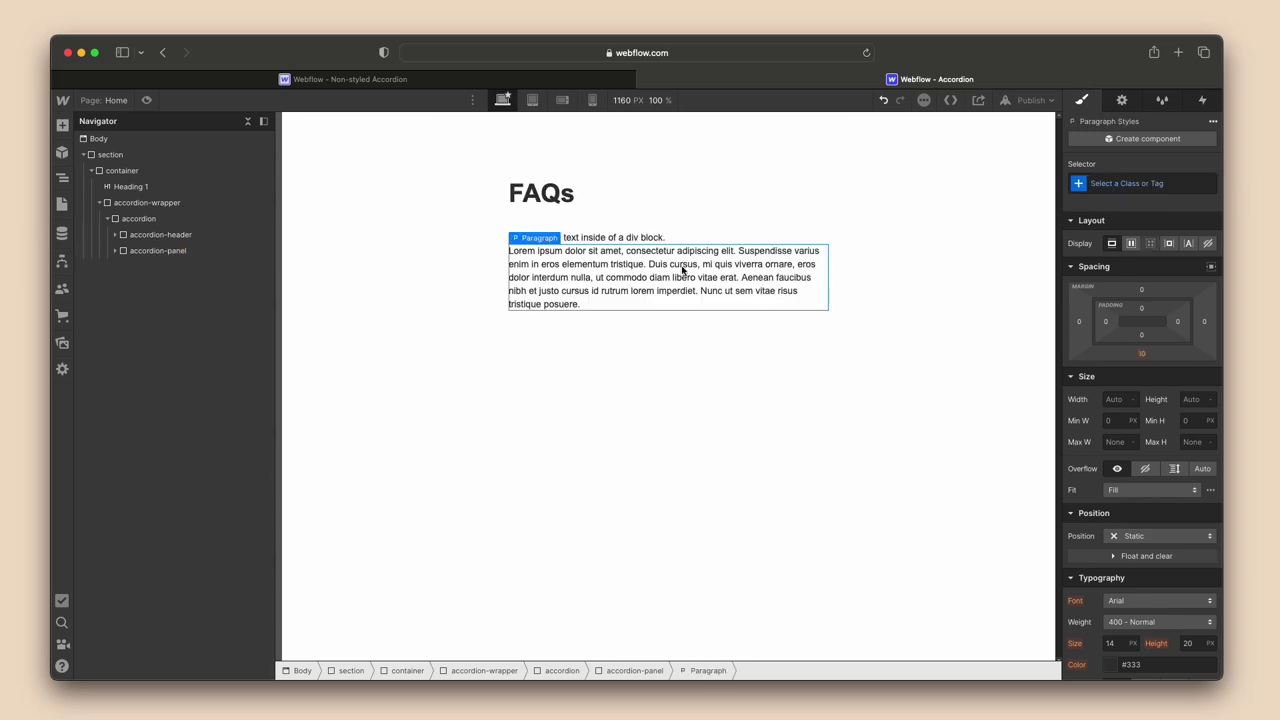
# Examine the first accordion_header in the Non-styled Accordion project at mobile landscape, mobile portrait and narrower widths, and restore the desktop view.
pyautogui.click(315, 82)
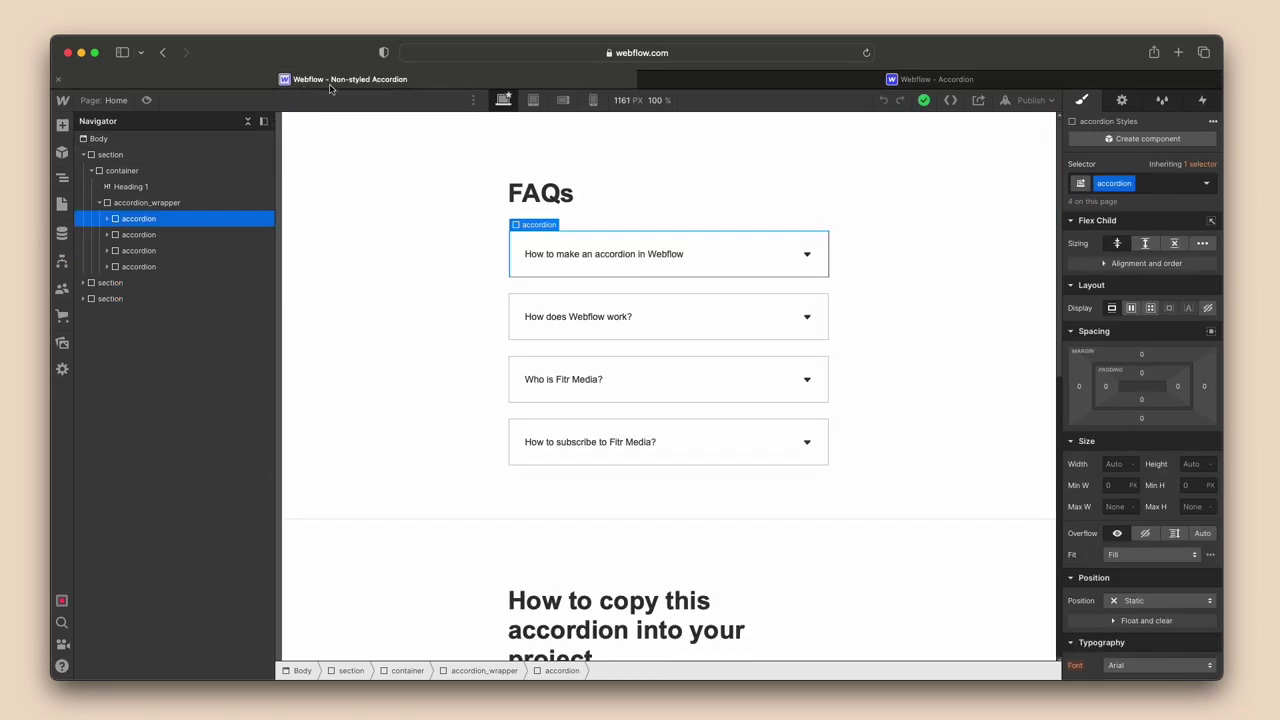
pyautogui.click(564, 248)
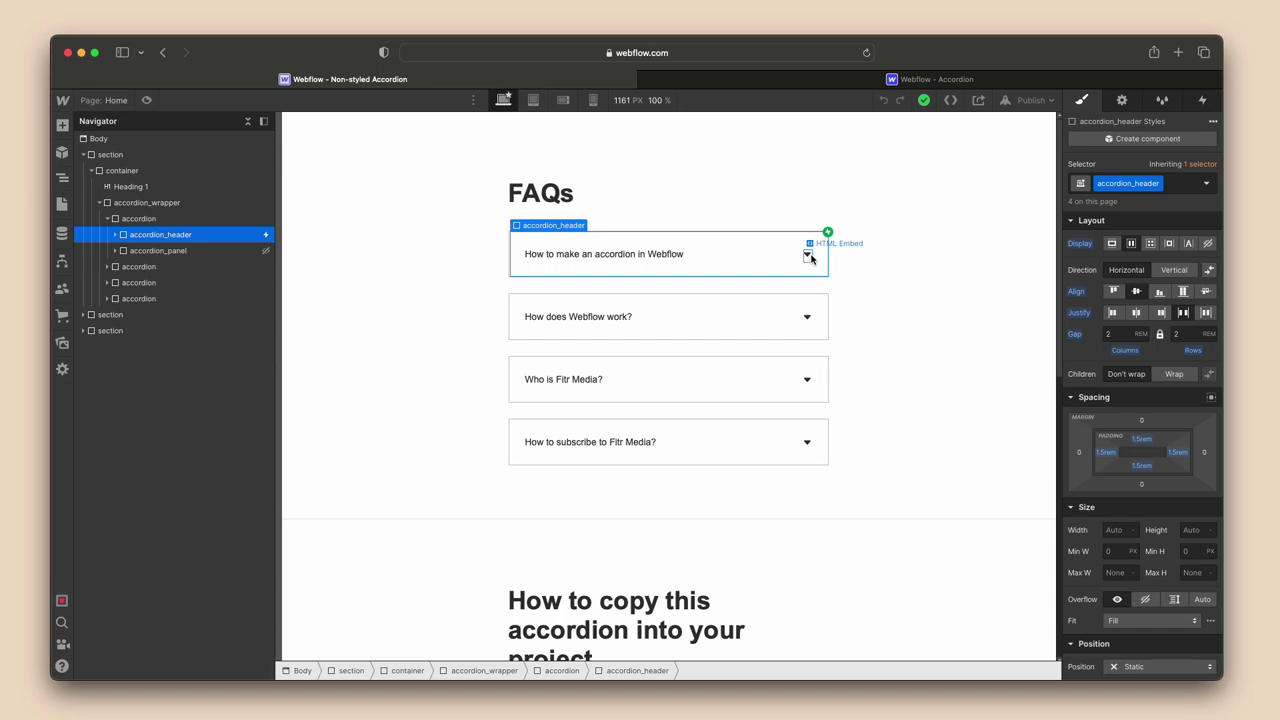
pyautogui.click(563, 100)
pyautogui.moveTo(866, 395); pyautogui.dragTo(843, 397)
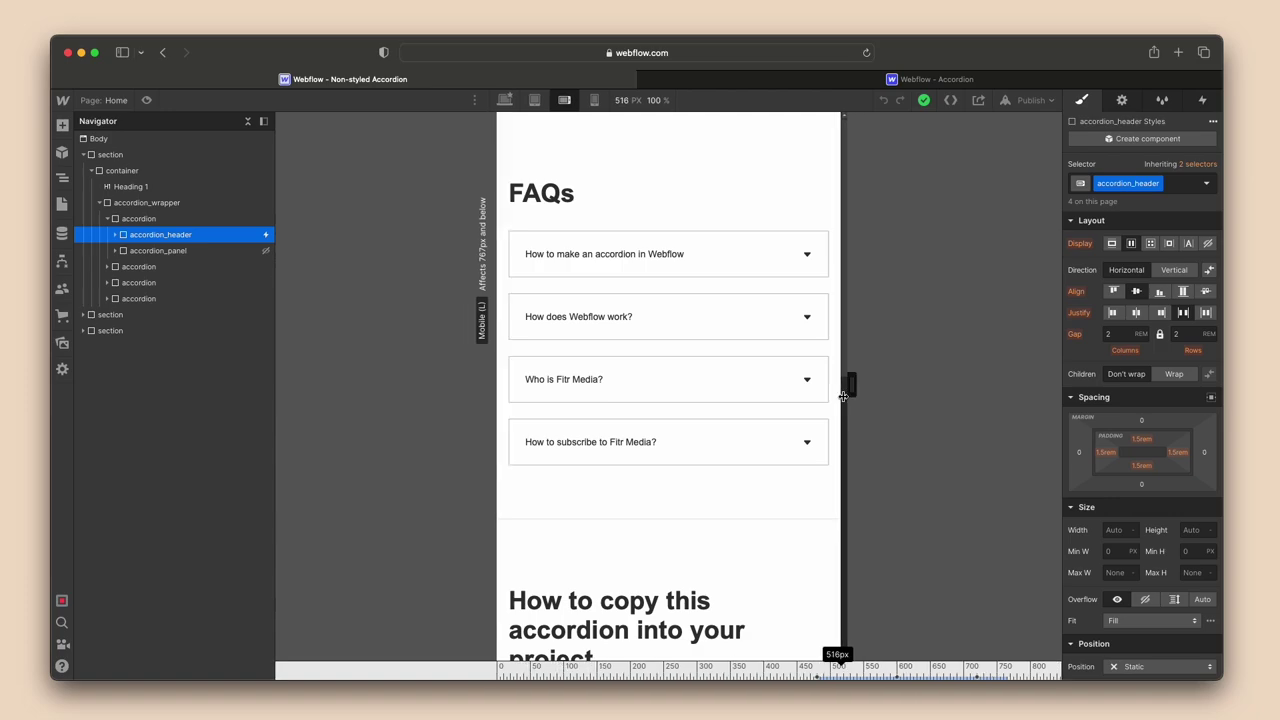
pyautogui.hotkey('shift', '4')
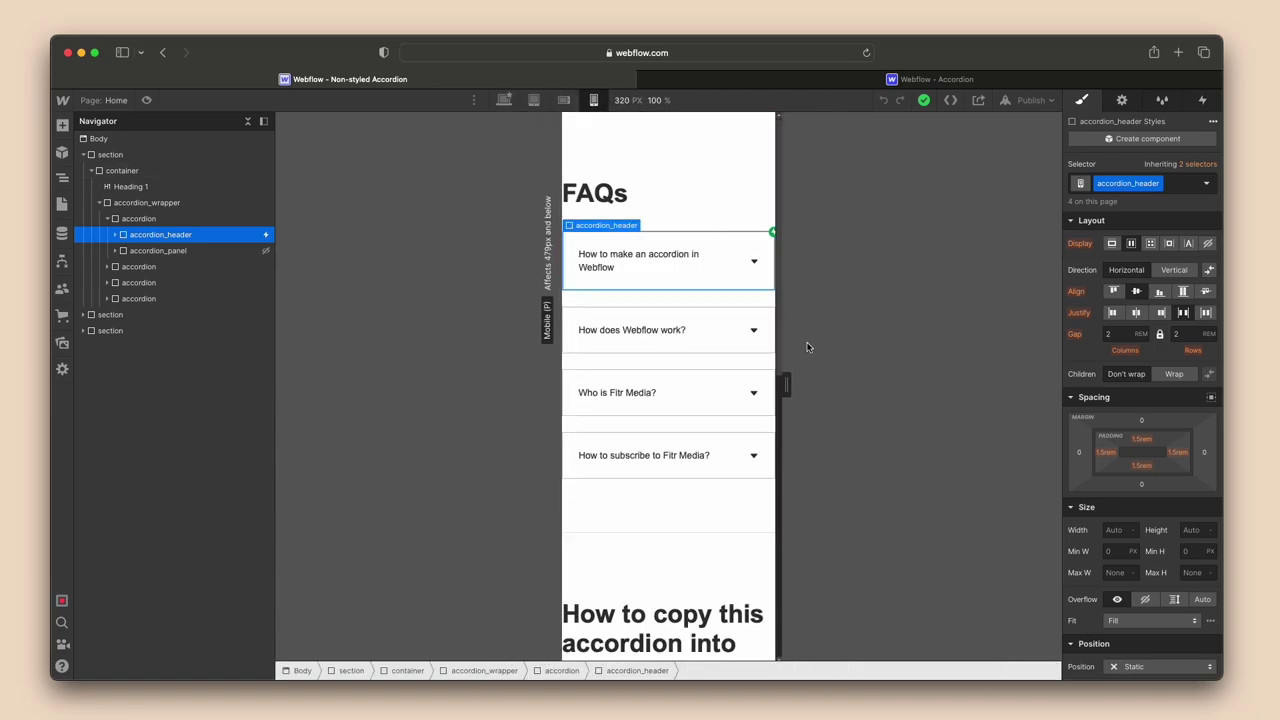
pyautogui.moveTo(786, 385); pyautogui.dragTo(772, 389)
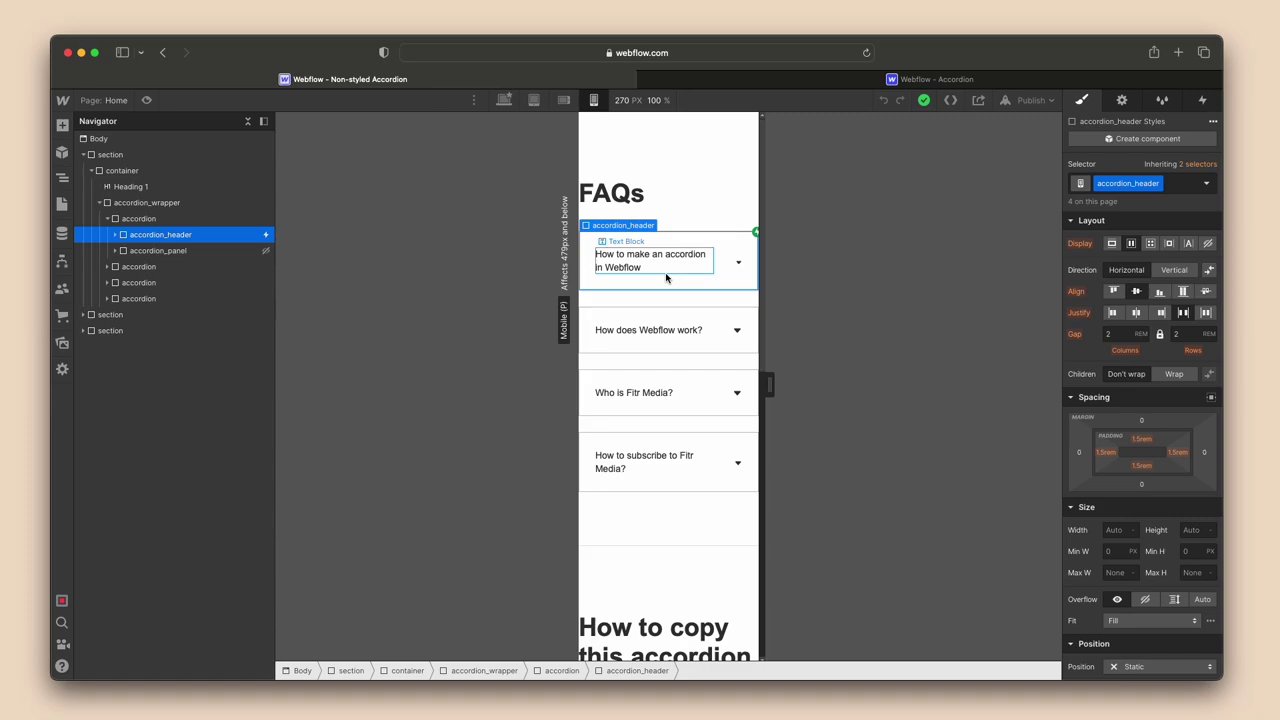
pyautogui.moveTo(767, 378); pyautogui.dragTo(826, 380)
pyautogui.click(503, 100)
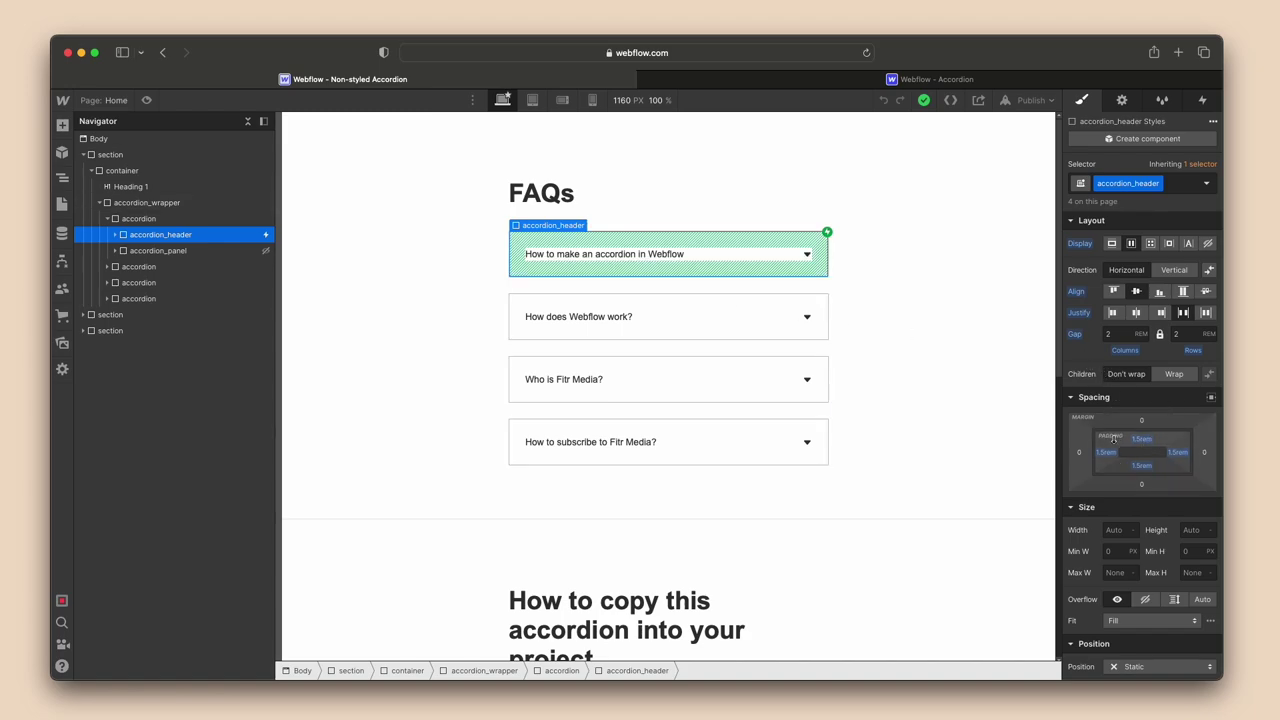
# In the Accordion project, give accordion-header a horizontal flex layout with centered alignment, a 2 rem gap and 1.5 rem padding on all sides.
pyautogui.click(918, 79)
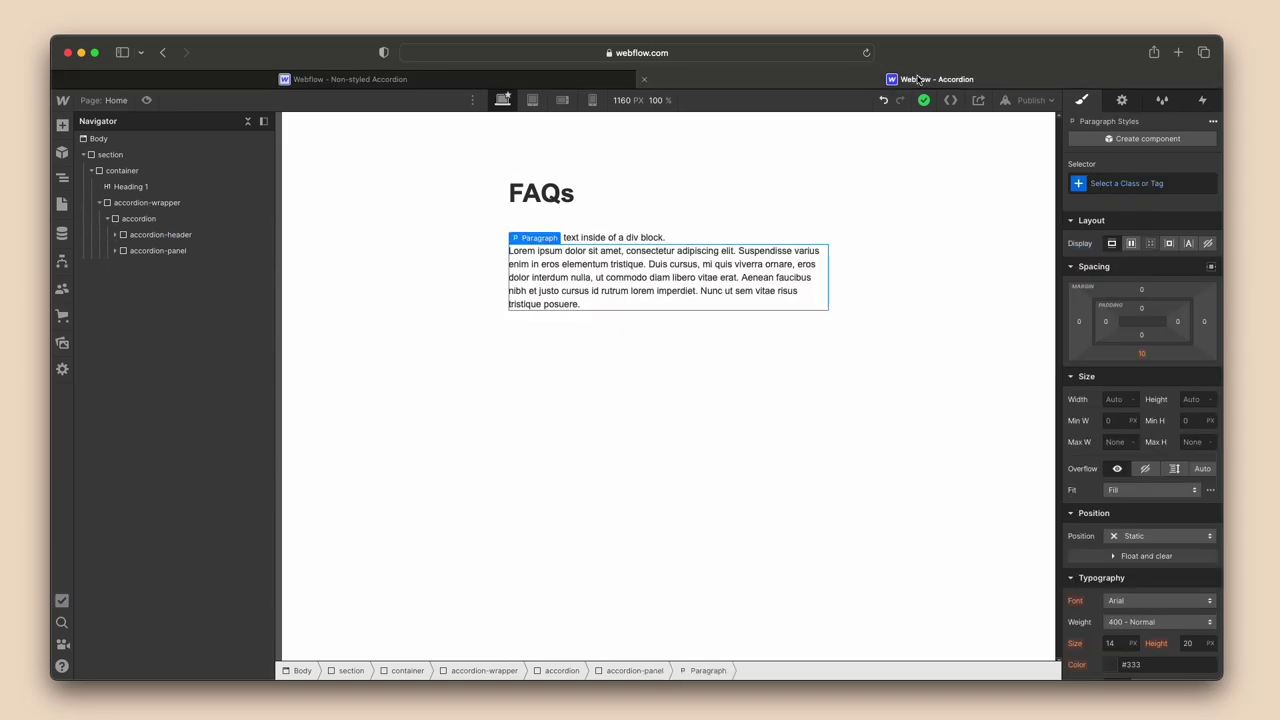
pyautogui.click(180, 234)
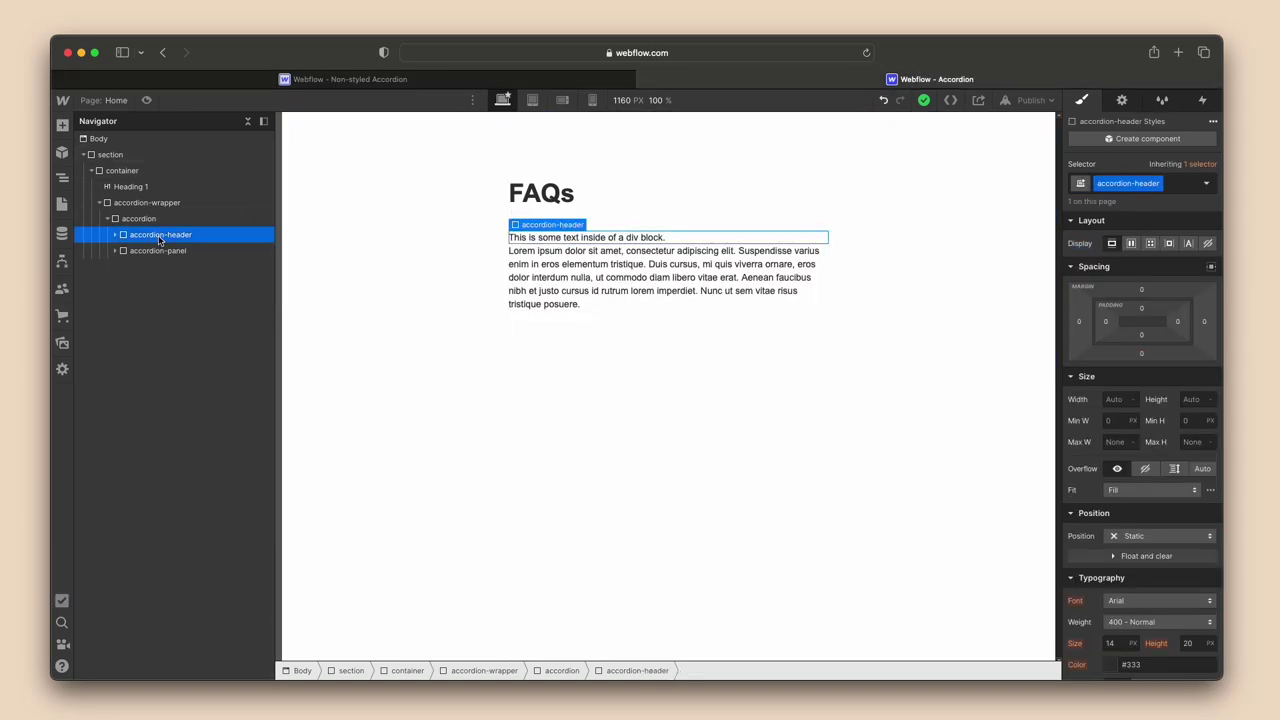
pyautogui.click(1130, 244)
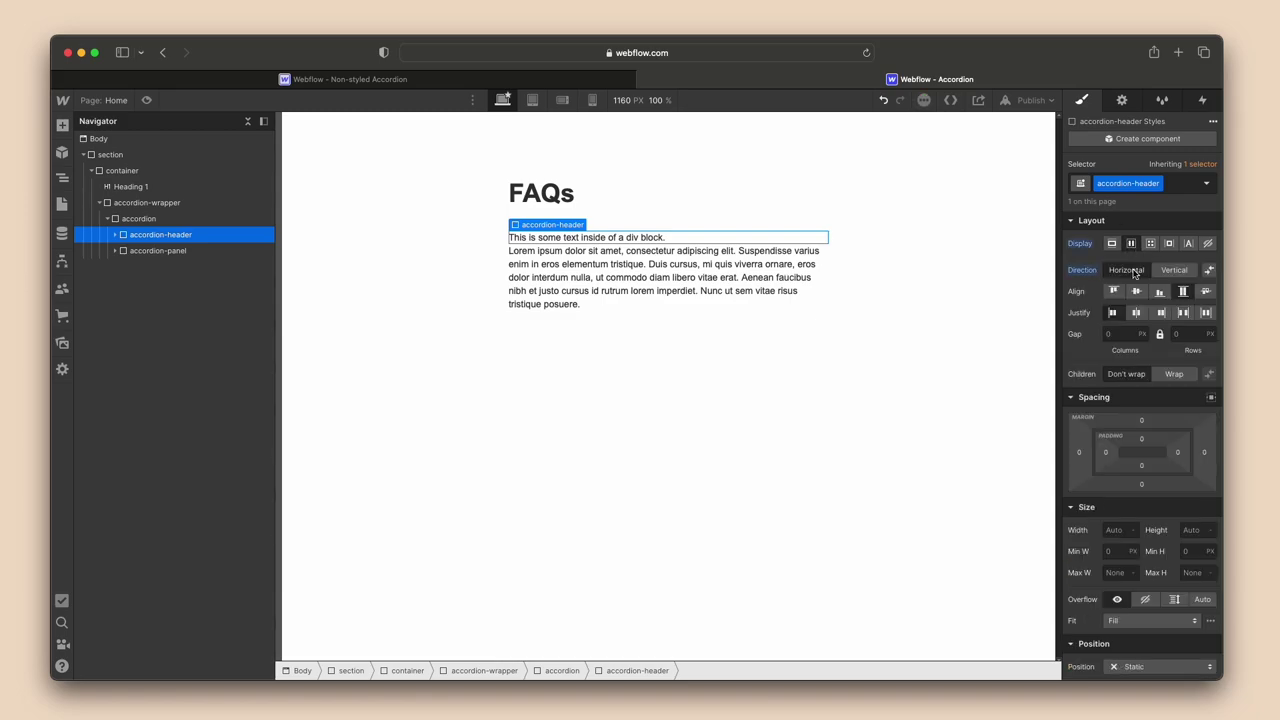
pyautogui.press('super+z')
pyautogui.click(1140, 296)
pyautogui.click(1122, 333)
pyautogui.write('2rem')
pyautogui.press('Return')
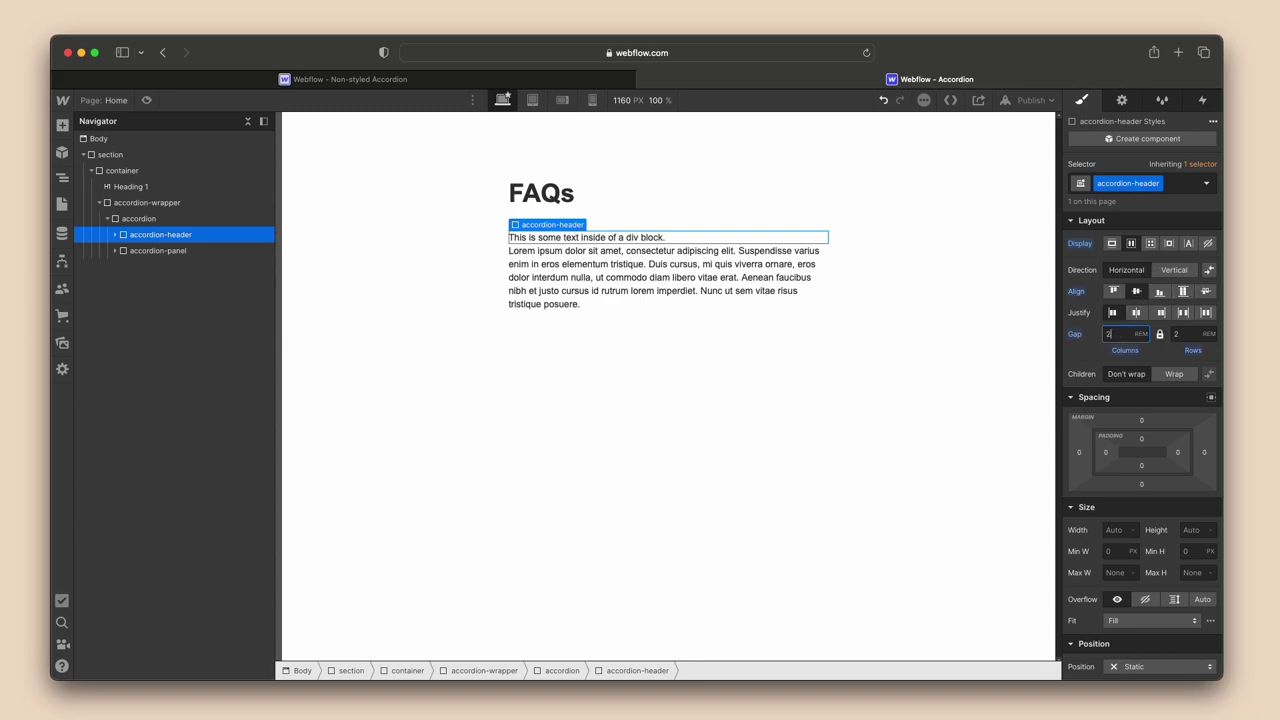
pyautogui.moveTo(1144, 444); pyautogui.dragTo(1144, 470)
pyautogui.keyDown('shift'); pyautogui.click(1144, 441); pyautogui.keyUp('shift')
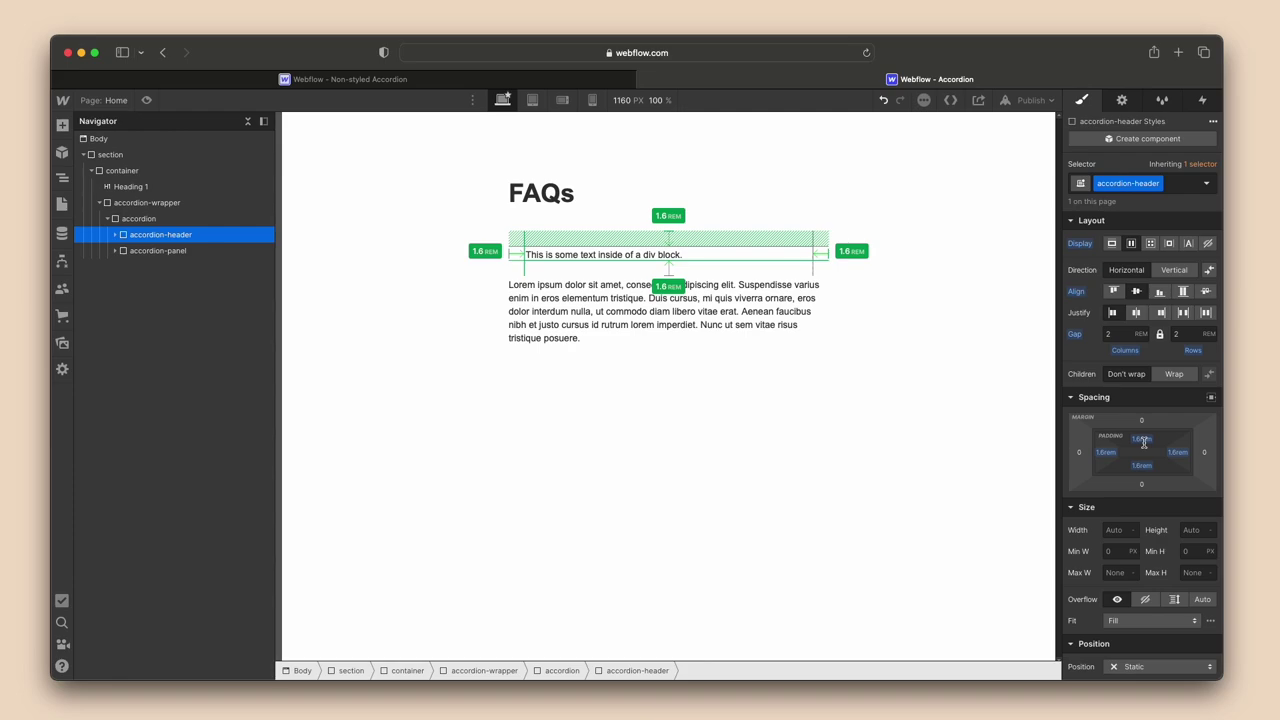
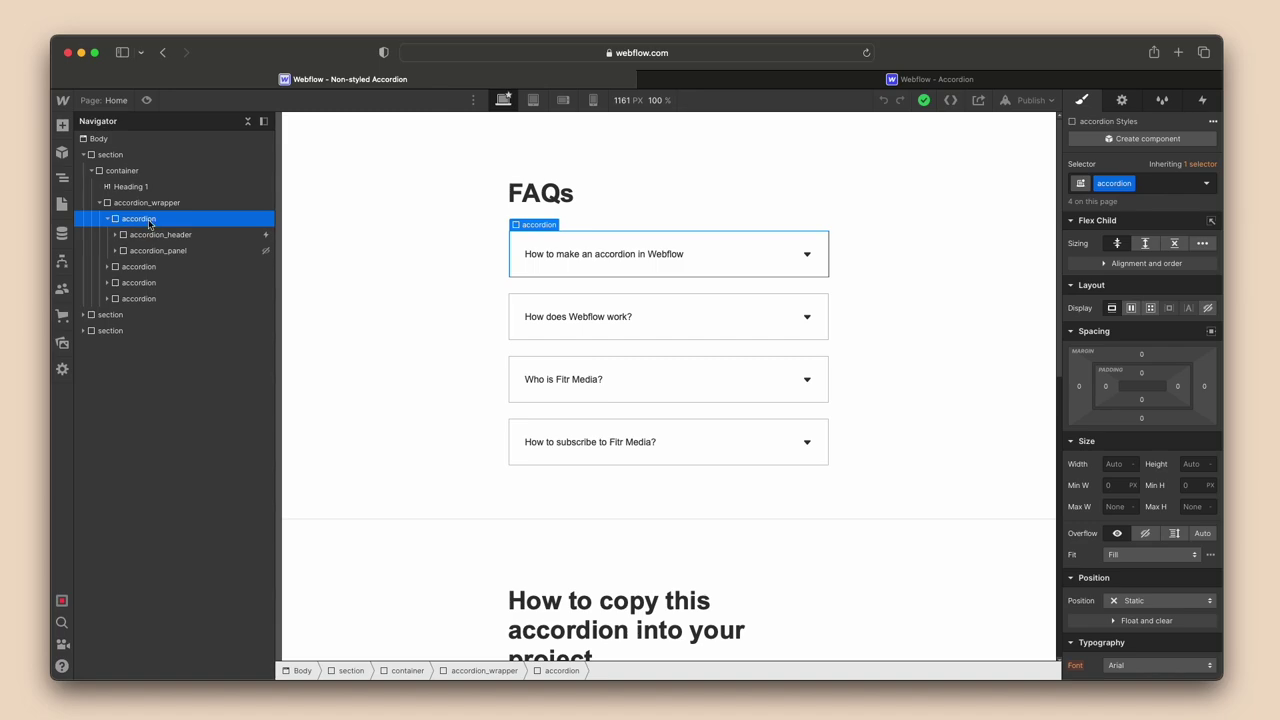
# Preview the first item expanded in the Non-styled Accordion project, and give the Accordion project's accordion element a 1 px black border on all sides.
pyautogui.click(146, 100)
pyautogui.click(530, 245)
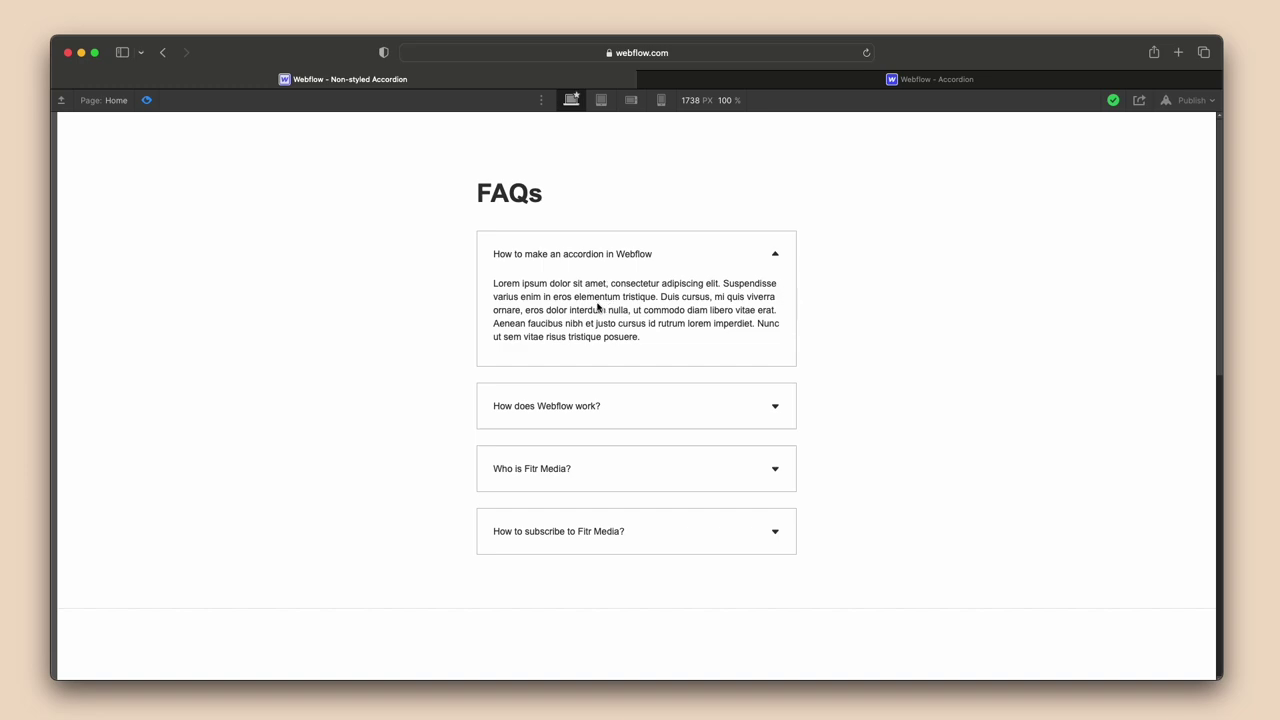
pyautogui.click(146, 100)
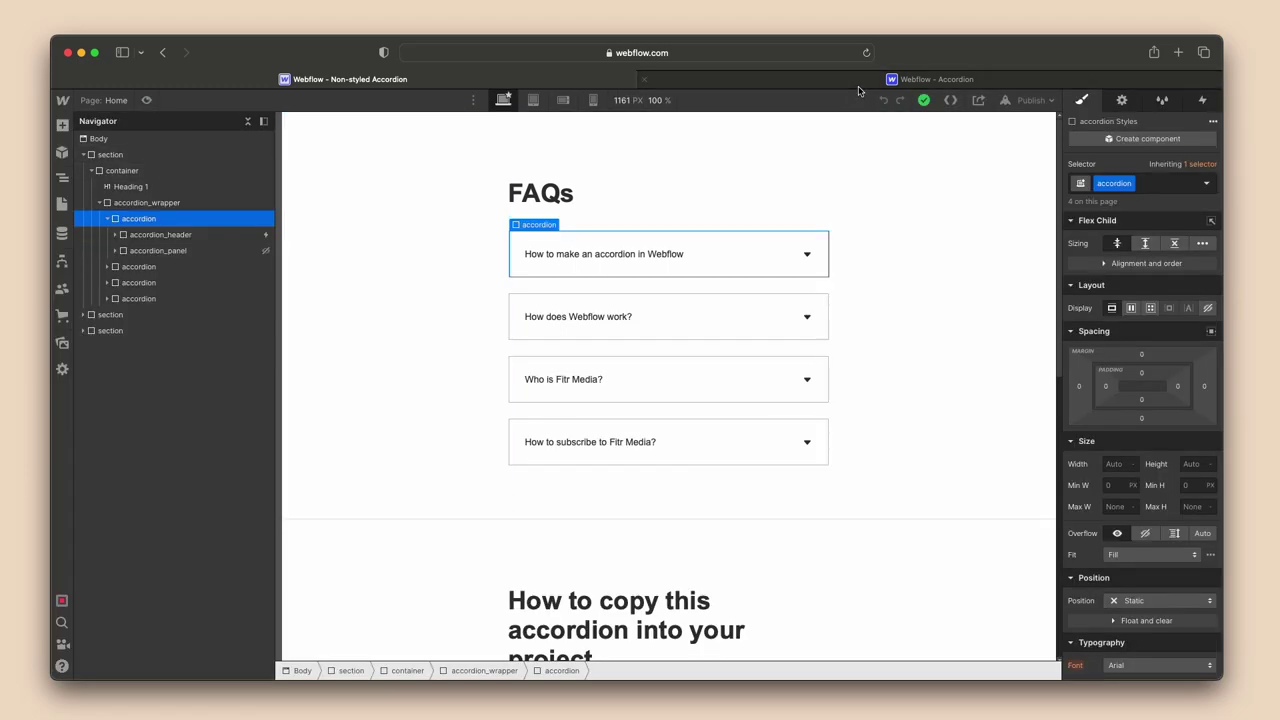
pyautogui.click(858, 86)
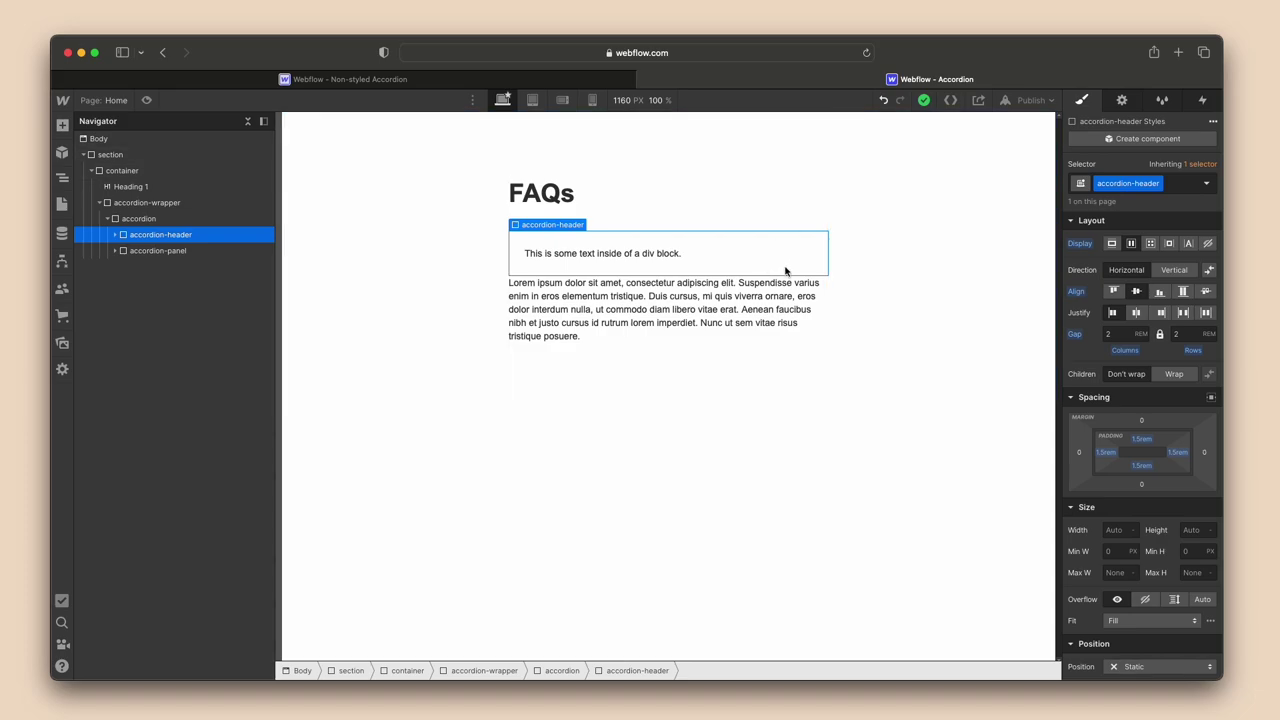
pyautogui.click(146, 221)
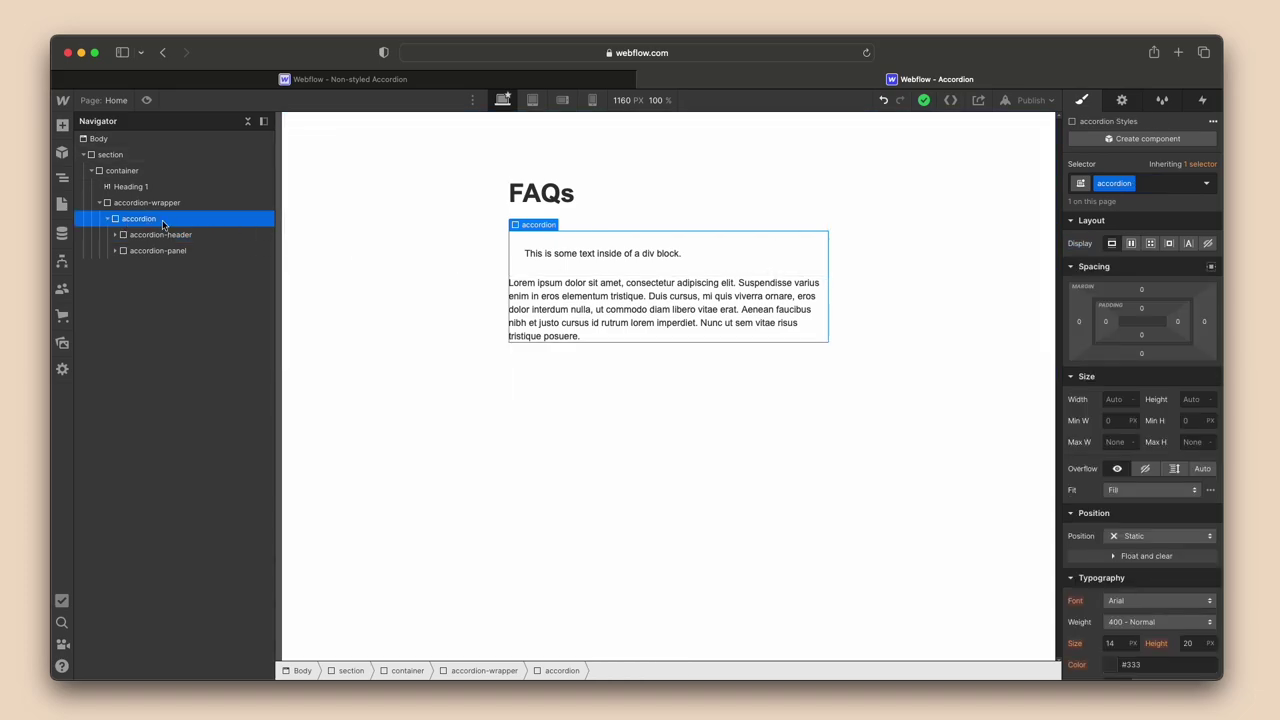
pyautogui.scroll(-5, 1128, 300)
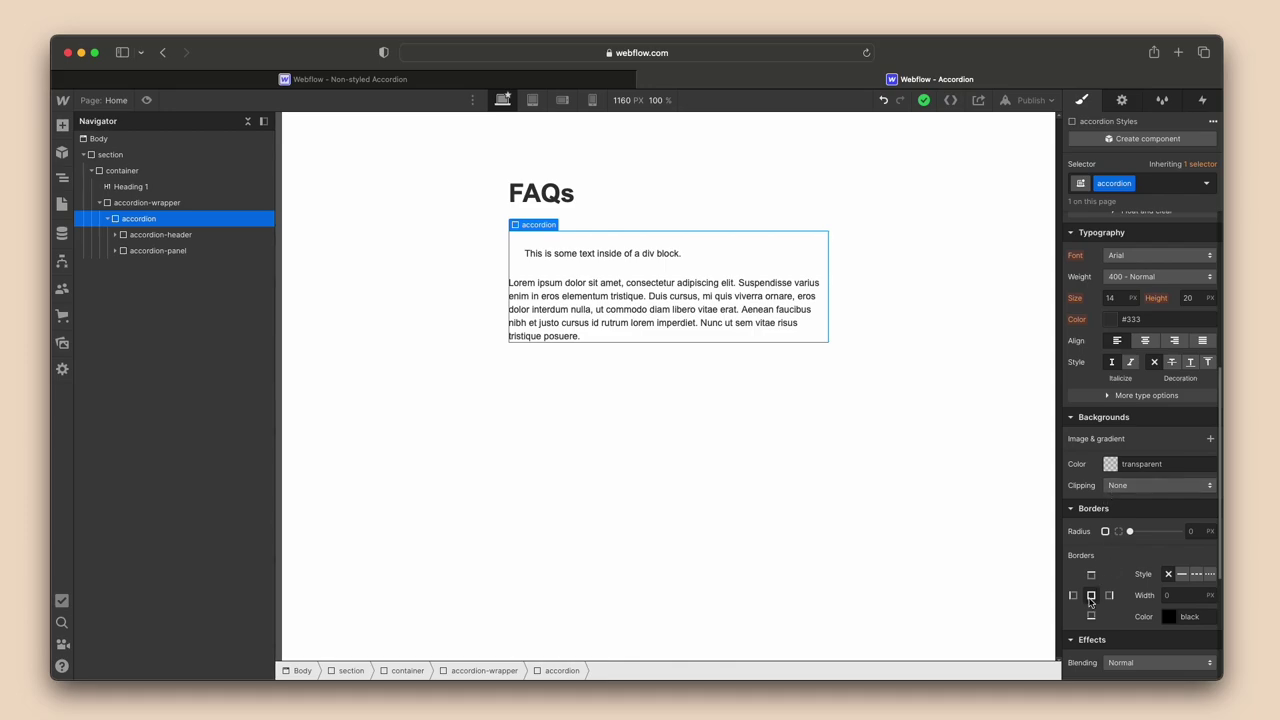
pyautogui.click(1194, 596)
pyautogui.write('1')
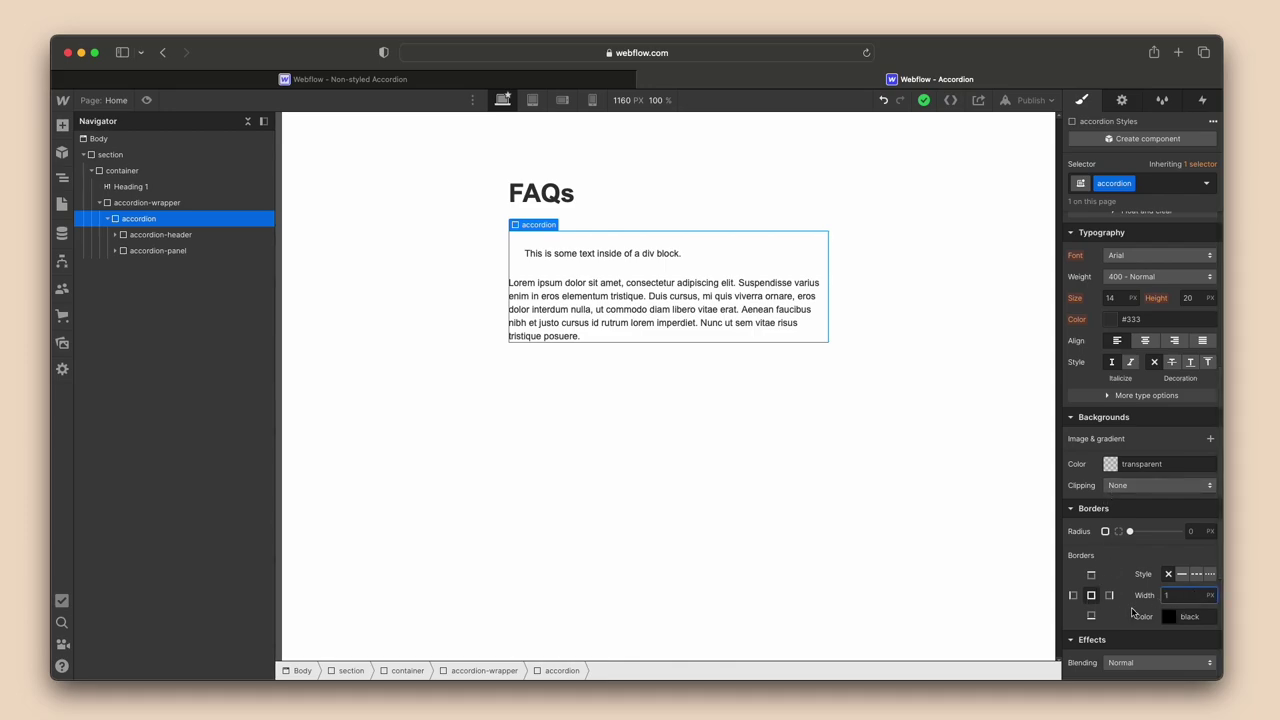
pyautogui.press('Return')
pyautogui.click(846, 551)
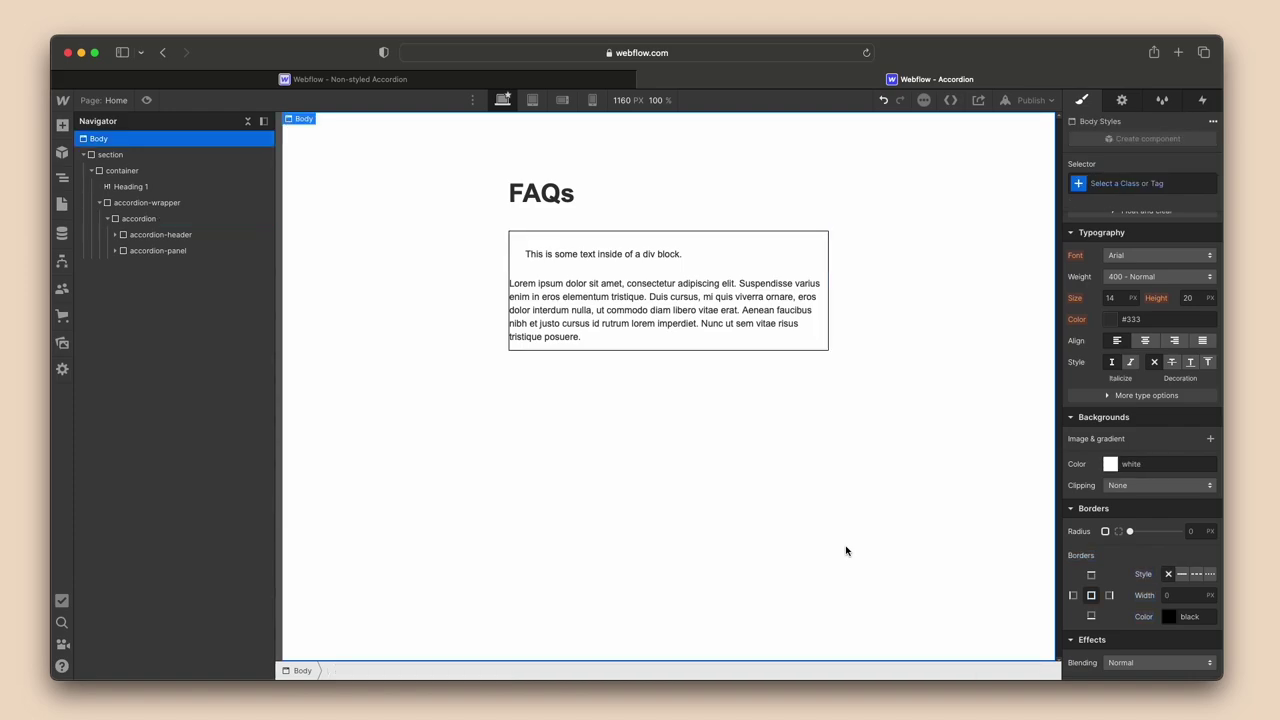
# Check accordion_panel's padding in the Non-styled Accordion project, and set accordion-panel's left and right padding to 1.5 rem in the Accordion project.
pyautogui.click(158, 250)
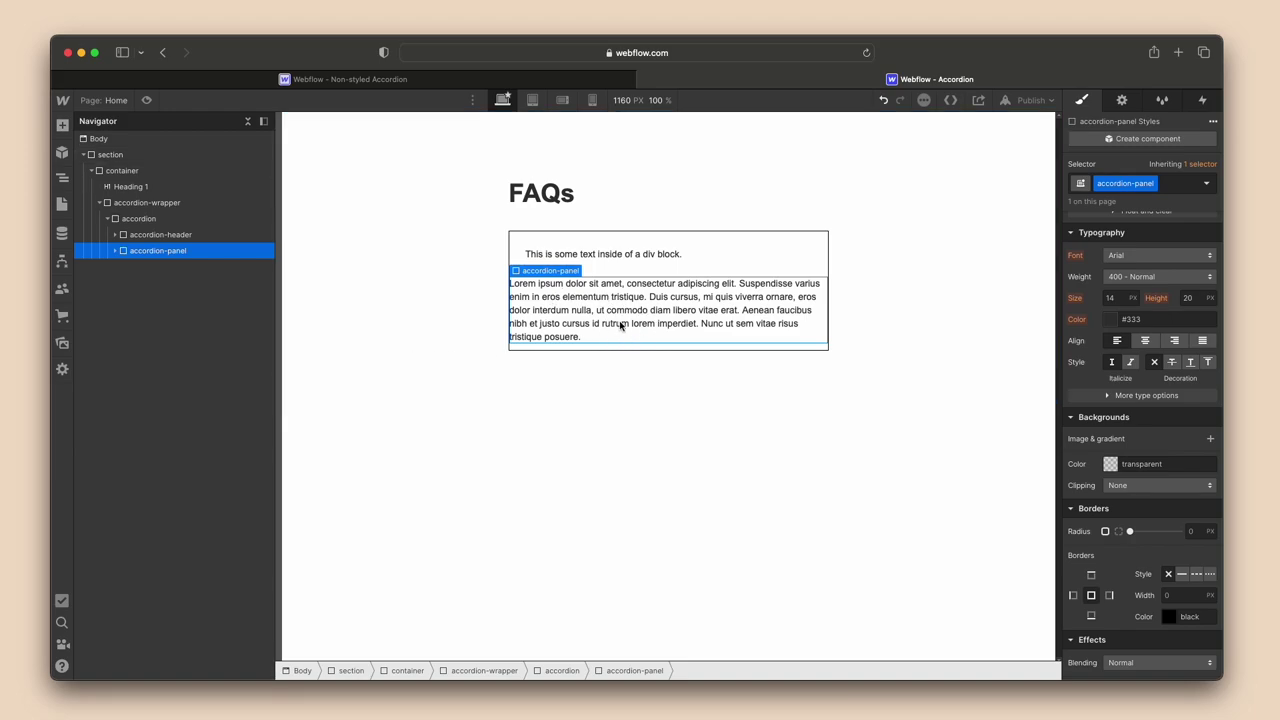
pyautogui.click(550, 84)
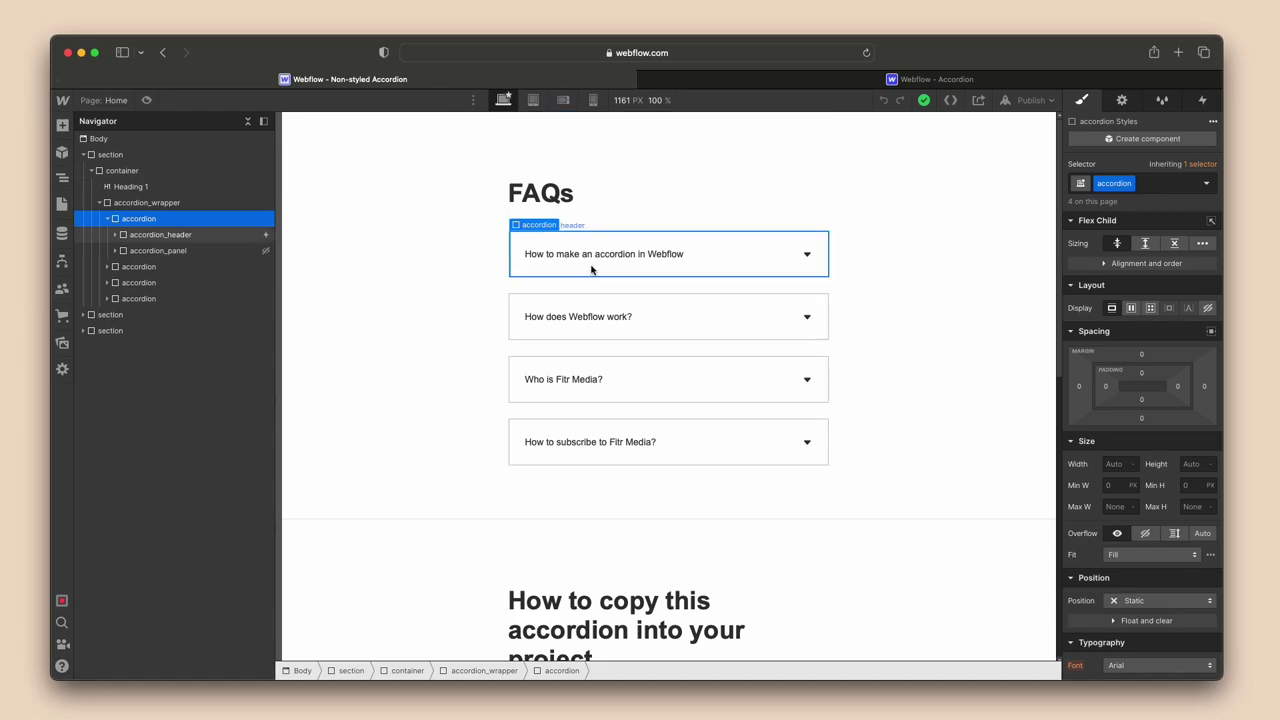
pyautogui.click(172, 252)
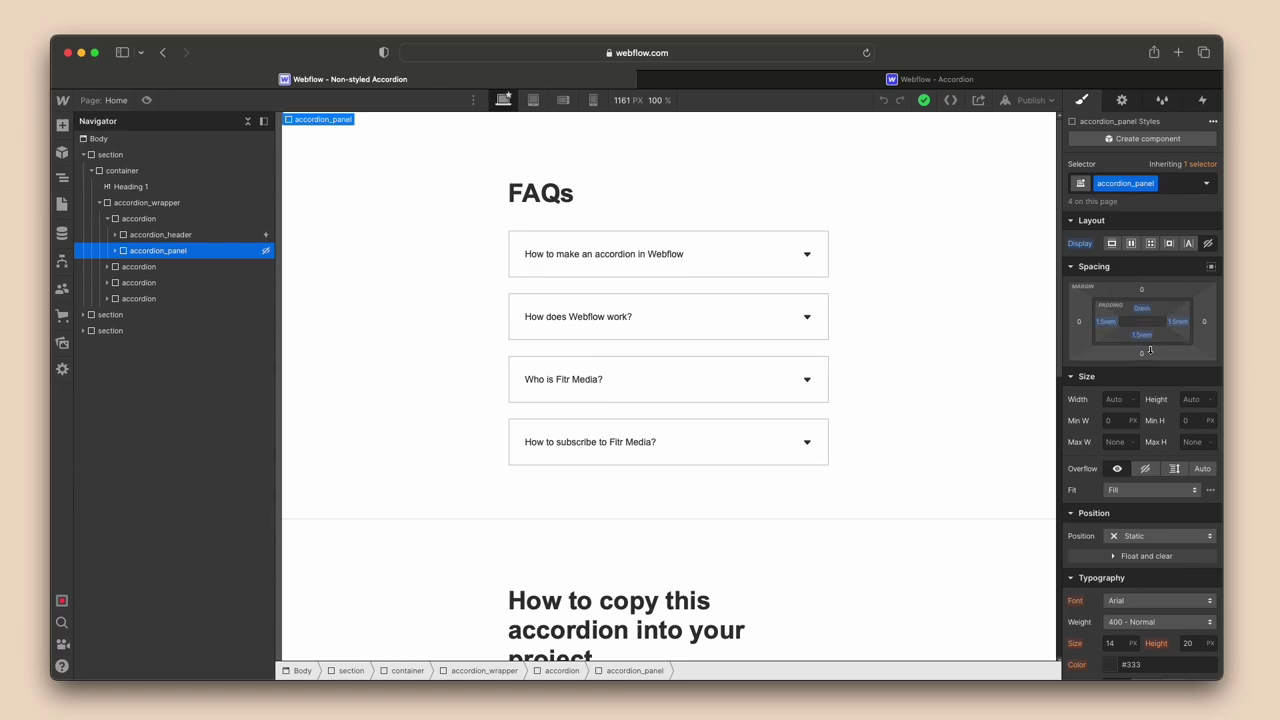
pyautogui.click(925, 78)
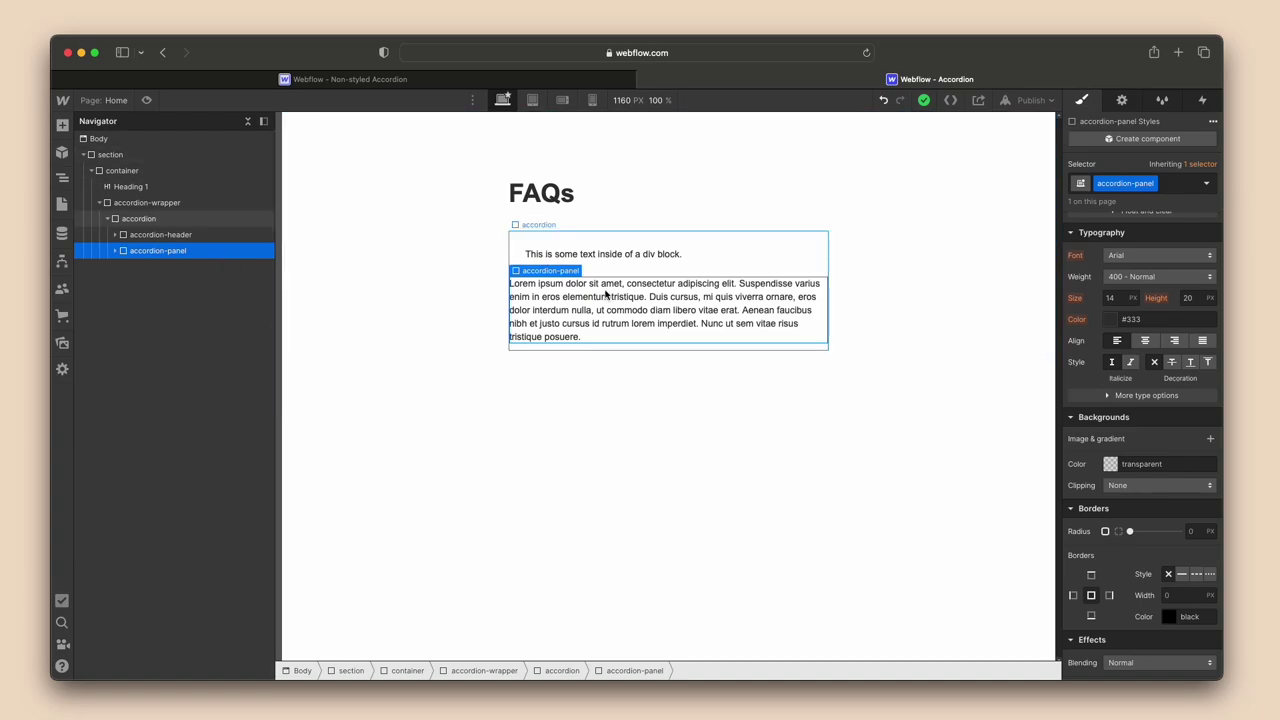
pyautogui.scroll(5, 1125, 316)
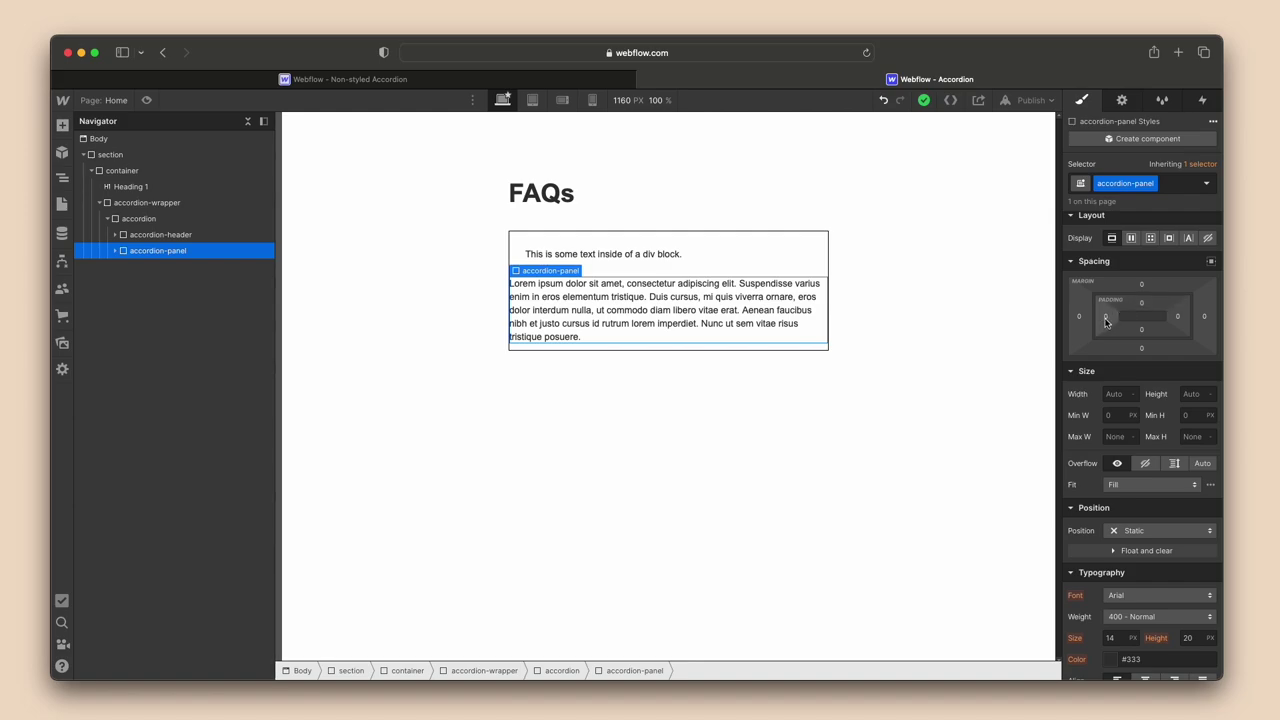
pyautogui.click(1107, 319)
pyautogui.write('1')
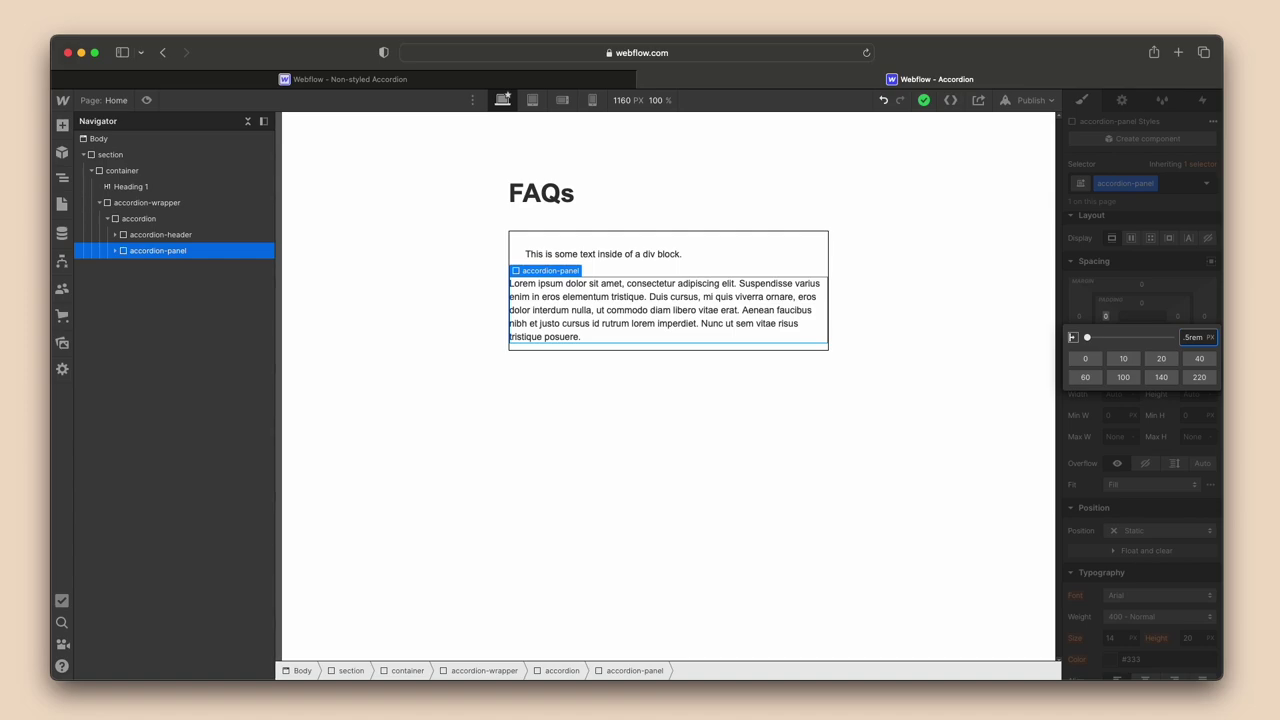
pyautogui.write('.5rem')
pyautogui.press('Return')
pyautogui.click(1100, 321)
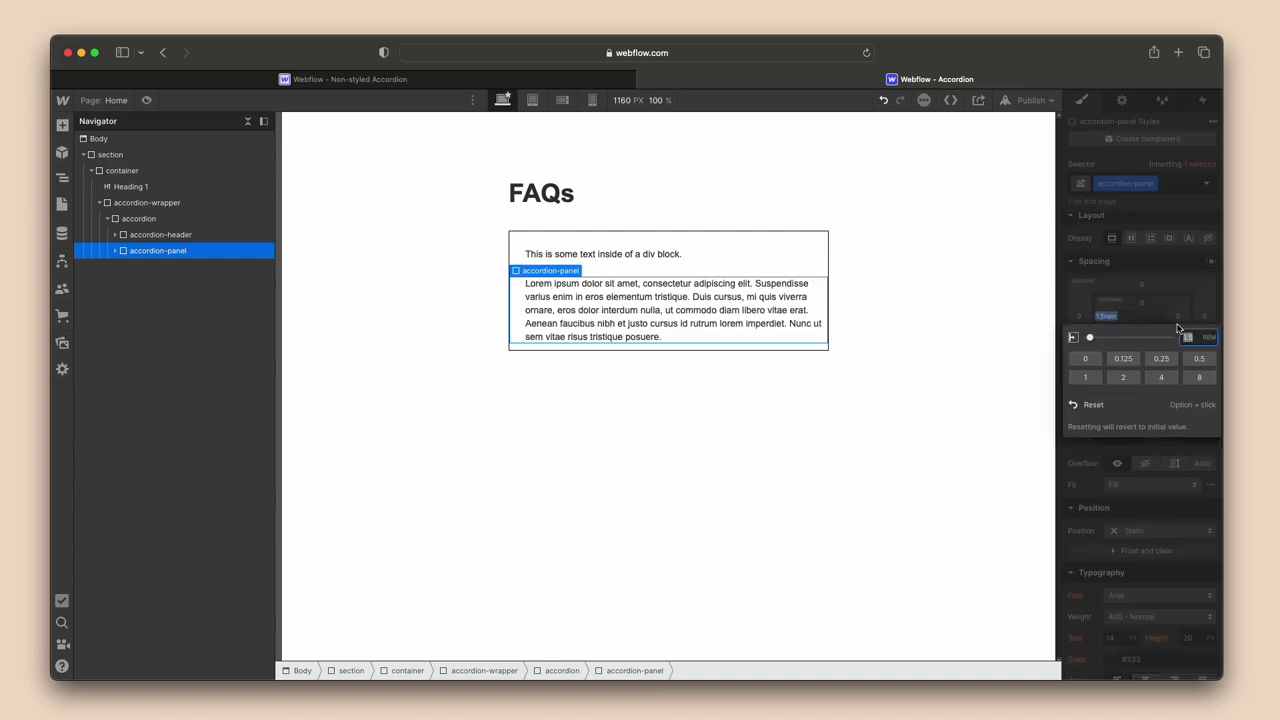
pyautogui.click(1177, 316)
pyautogui.click(1177, 316)
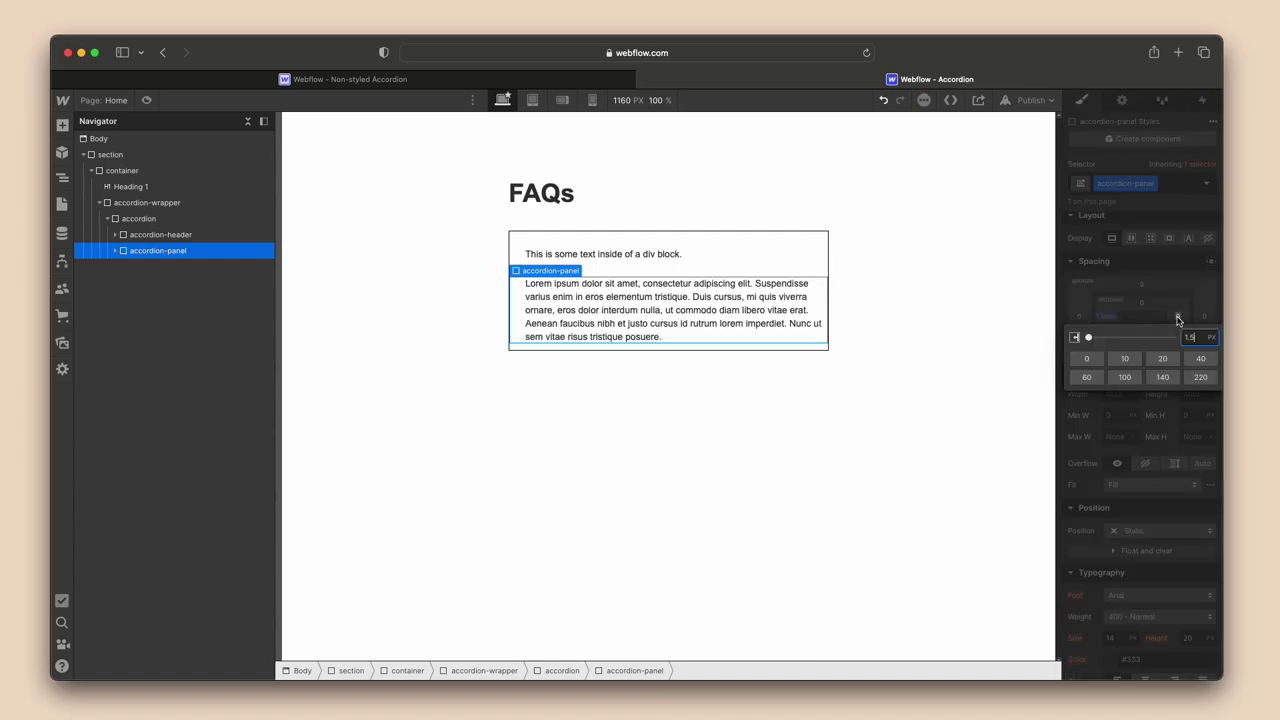
pyautogui.write('1.5rem')
pyautogui.press('Return')
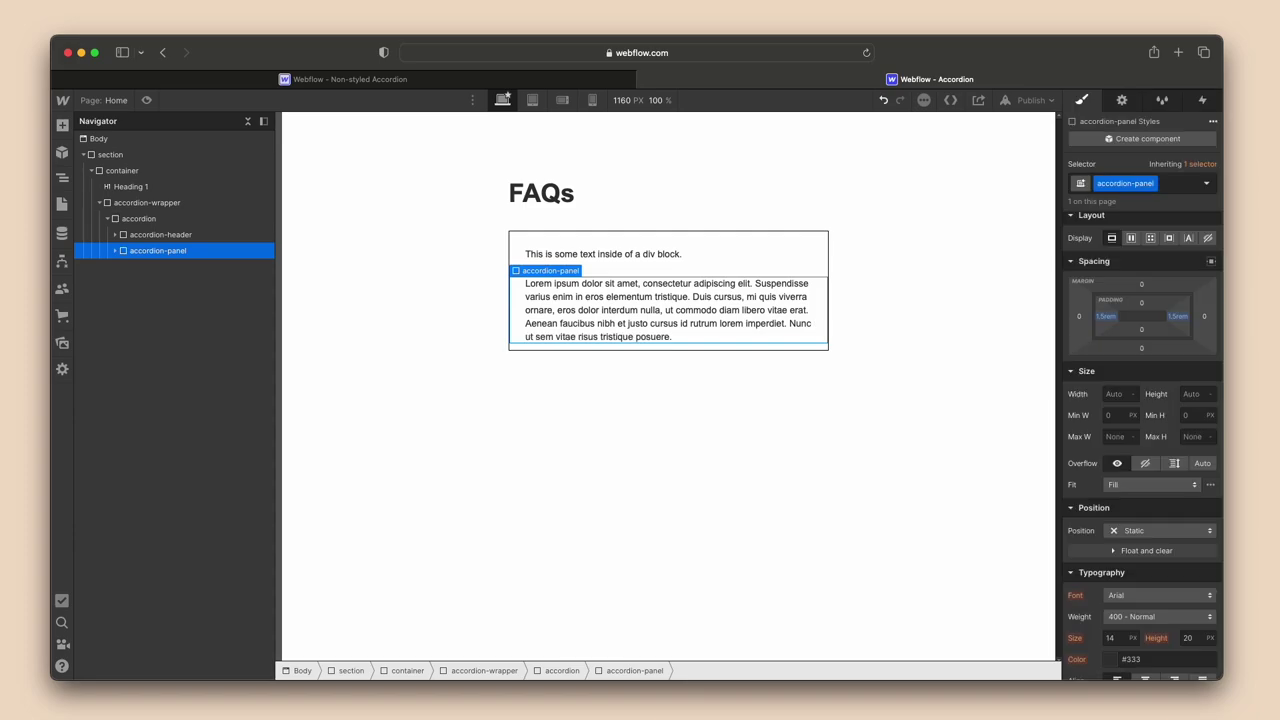
# Set accordion-panel's bottom padding to 1.5 rem.
pyautogui.click(1142, 331)
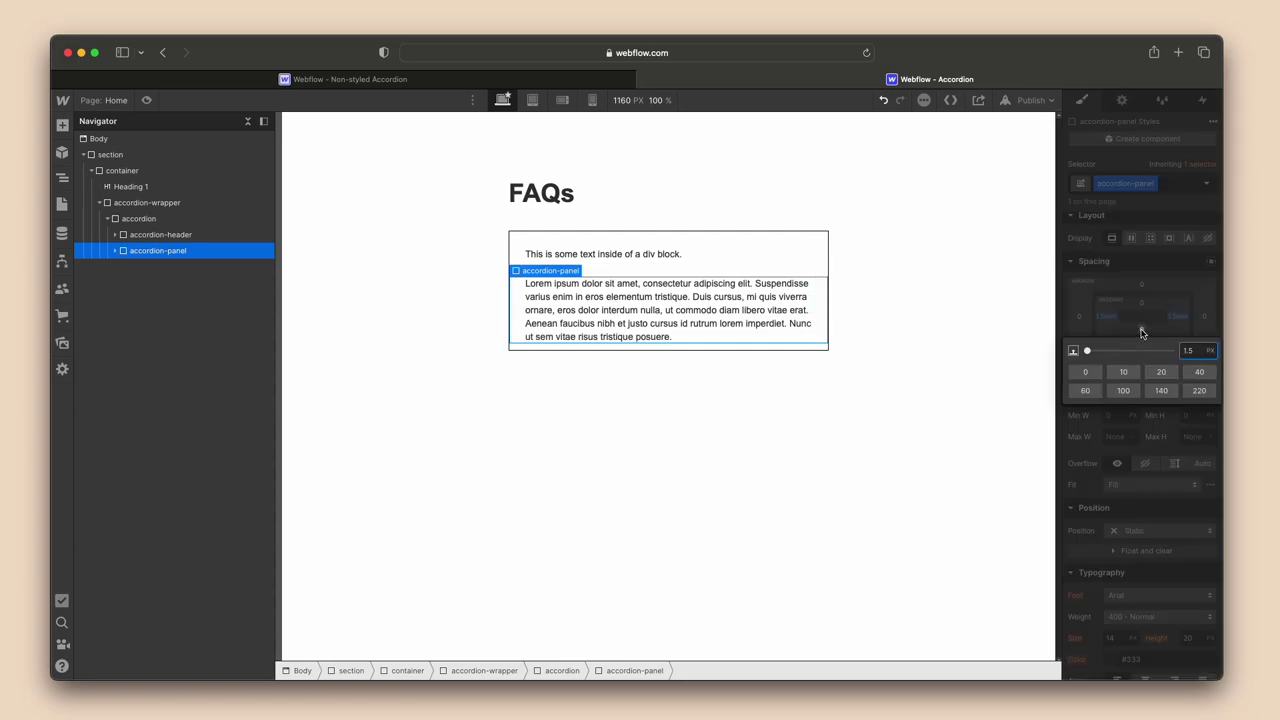
pyautogui.write('1.5rem')
pyautogui.press('Return')
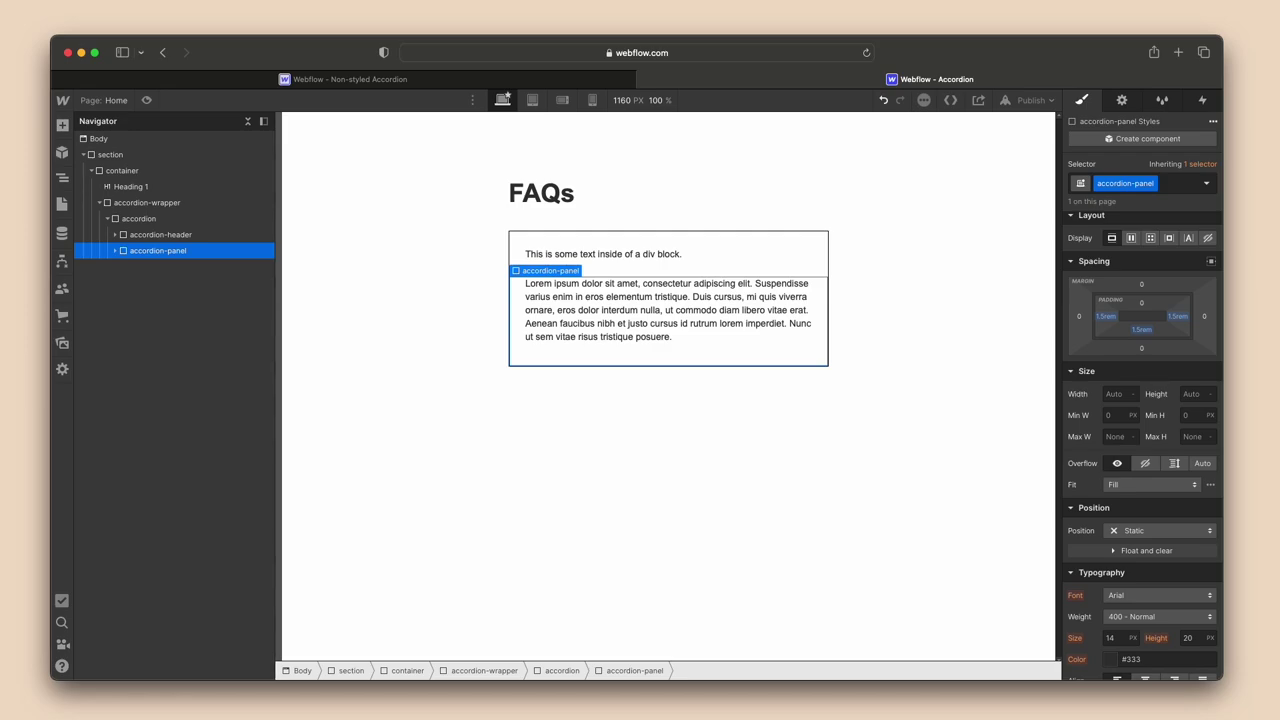
pyautogui.click(886, 334)
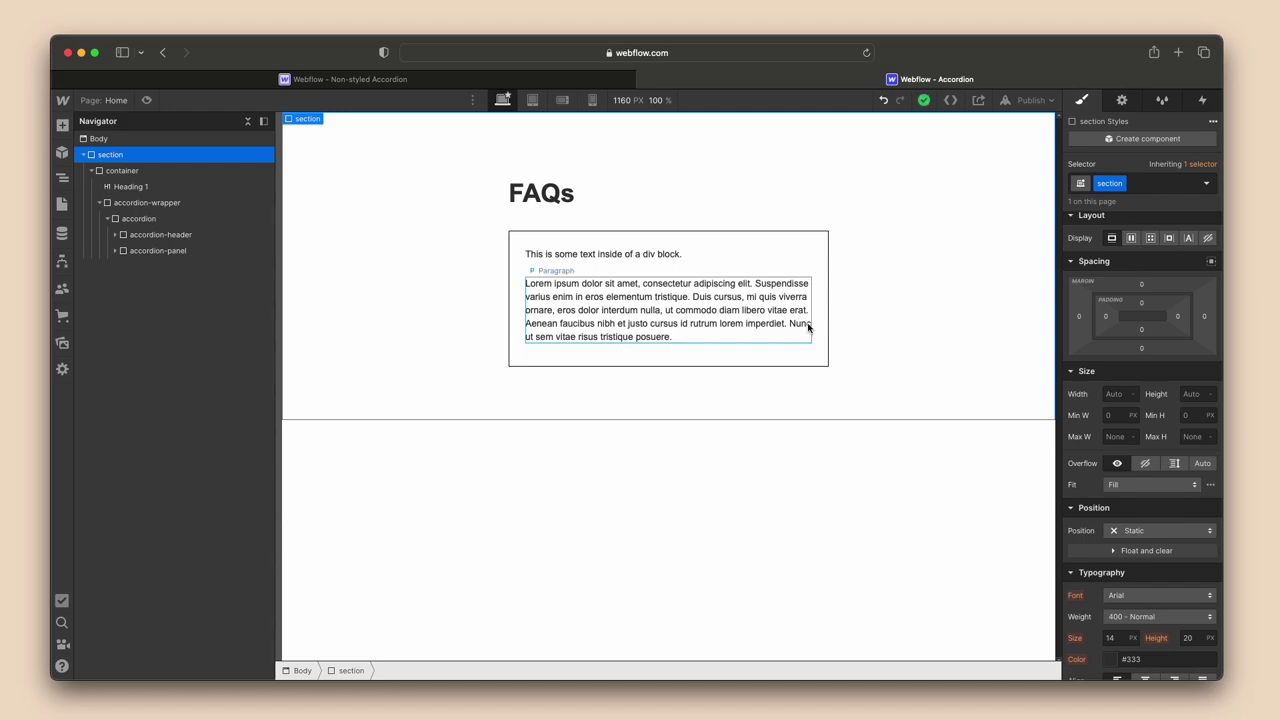
# Examine the code of the first header's arrow HTML Embed in the Non-styled Accordion project, and close the code editor.
pyautogui.click(562, 82)
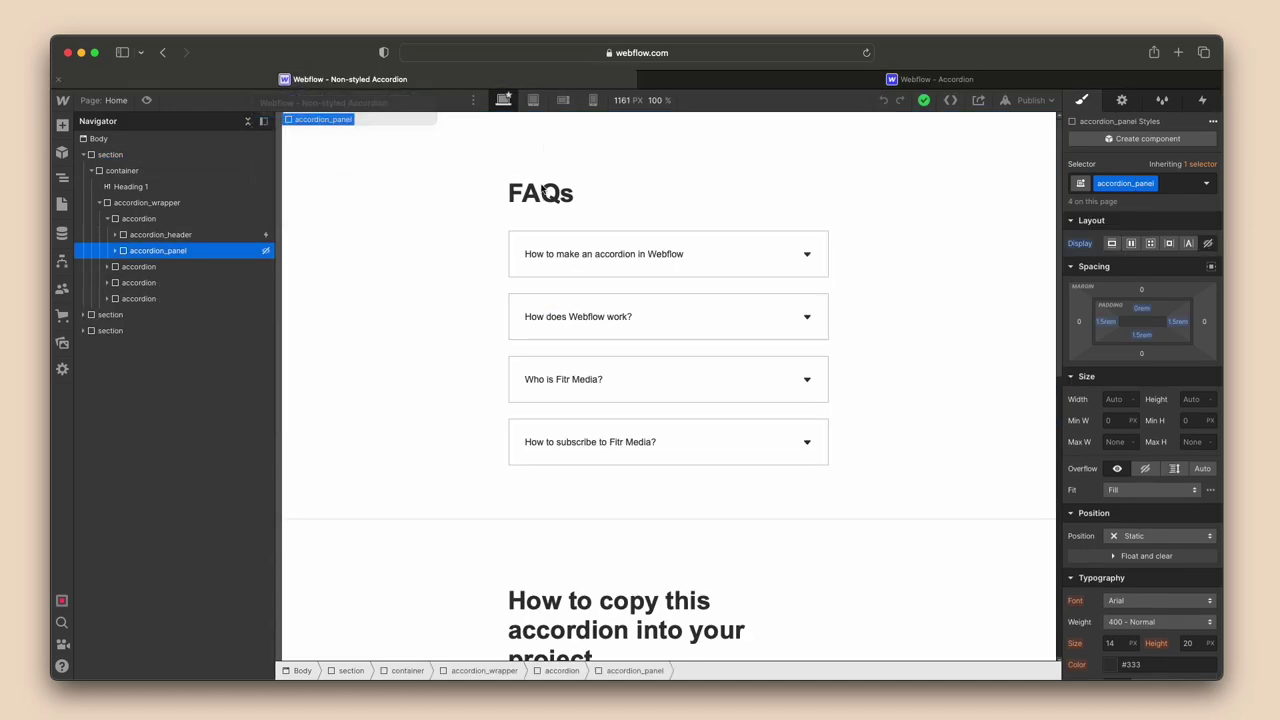
pyautogui.click(808, 257)
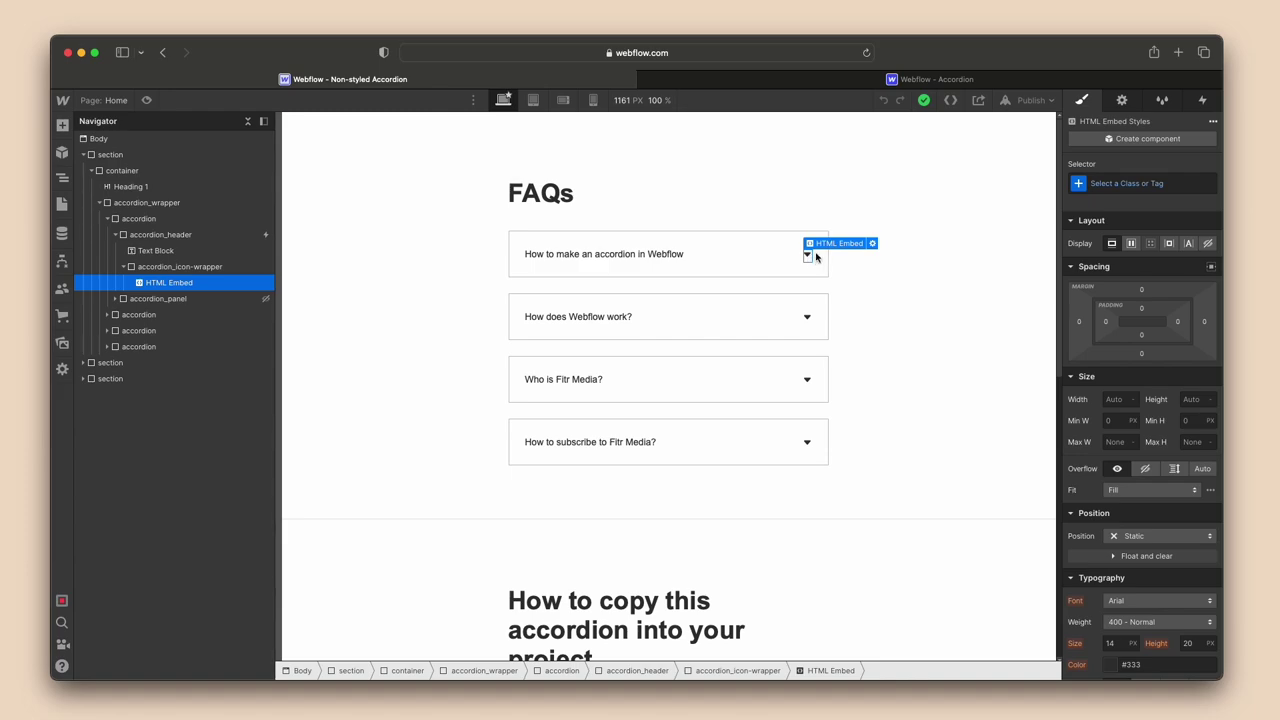
pyautogui.click(873, 244)
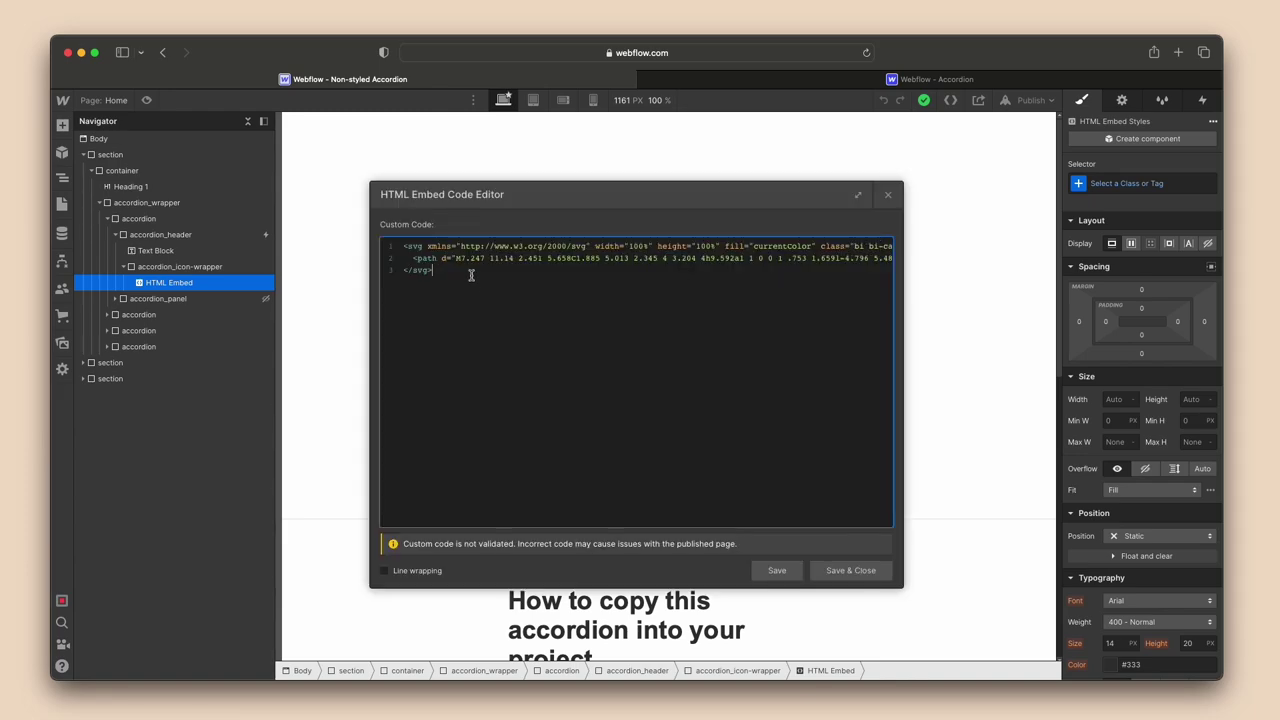
pyautogui.press('super+a')
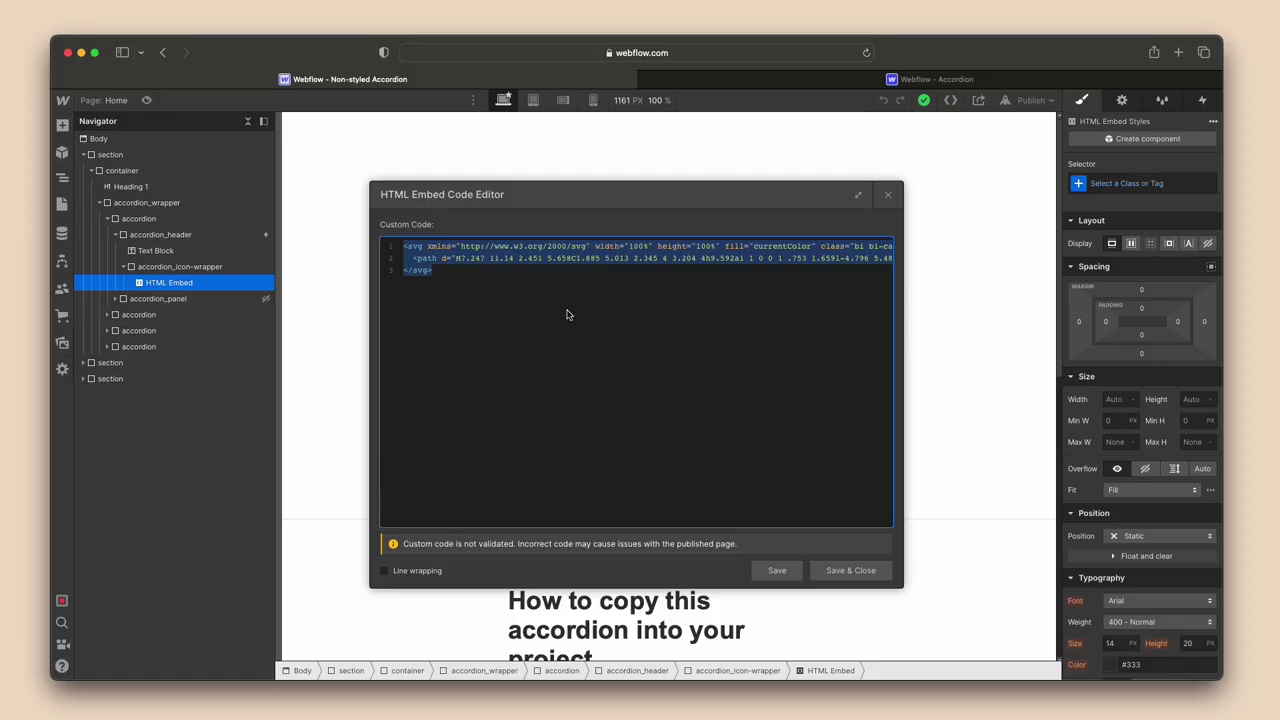
pyautogui.click(585, 268)
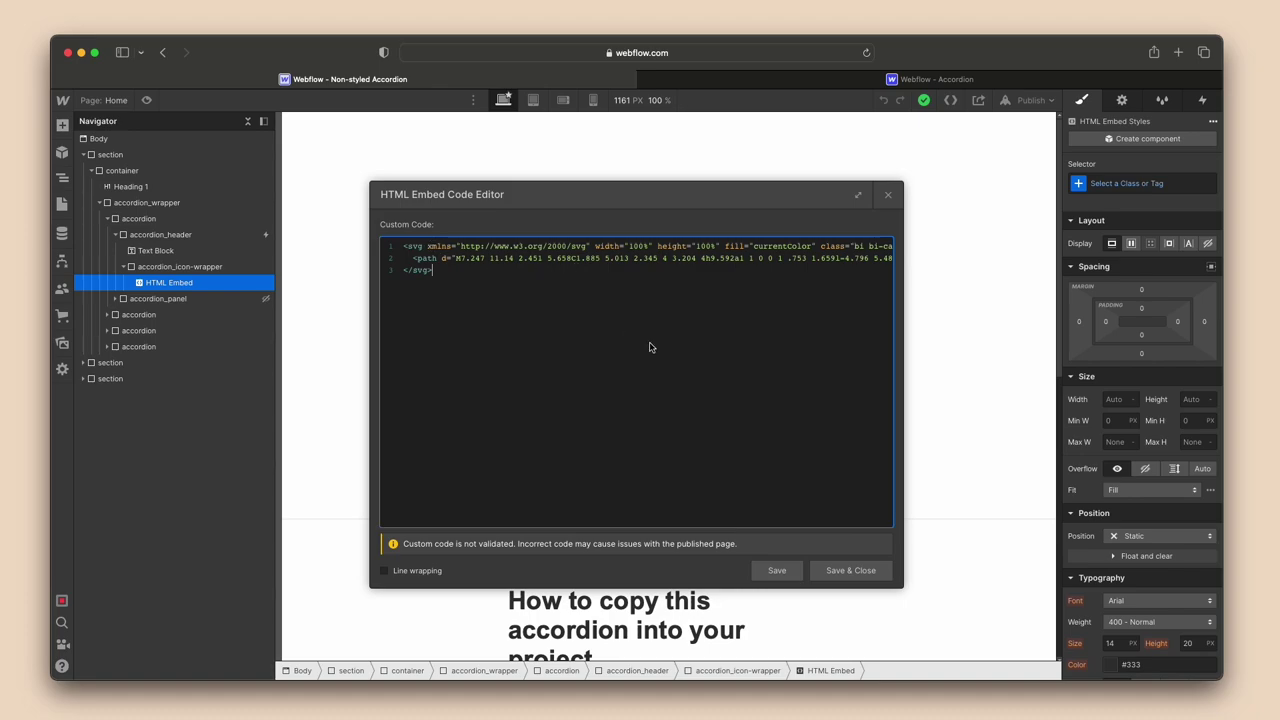
pyautogui.click(786, 568)
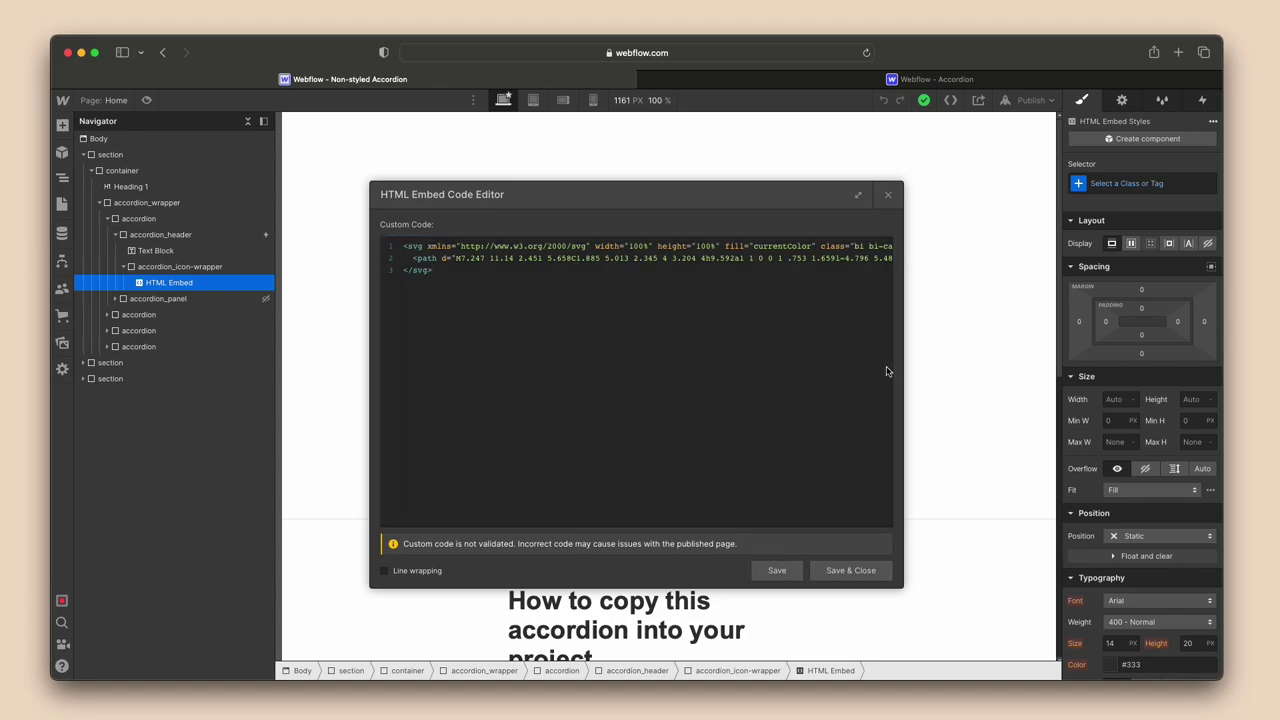
pyautogui.click(887, 195)
# Try a red text color, #e41717, on the arrow's HTML Embed and undo it.
pyautogui.scroll(-5, 1108, 465)
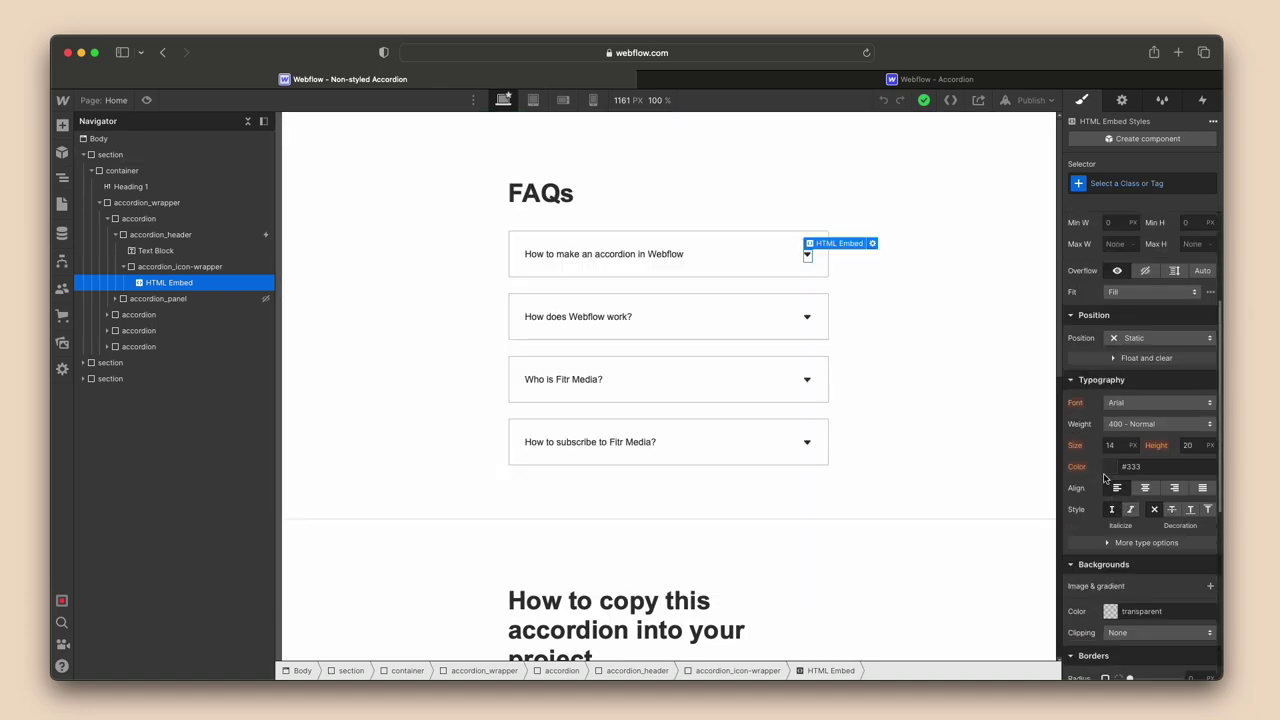
pyautogui.click(1106, 470)
pyautogui.moveTo(1082, 300); pyautogui.dragTo(1204, 240)
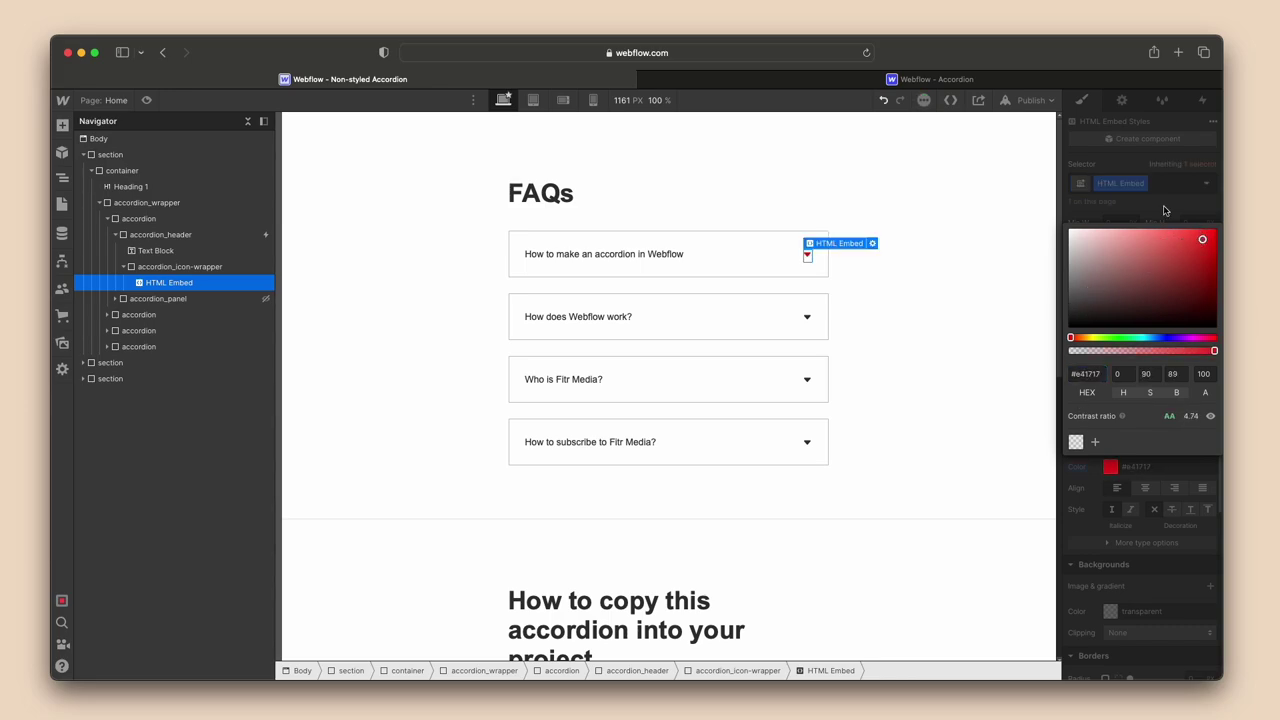
pyautogui.click(1167, 210)
pyautogui.press('super+z')
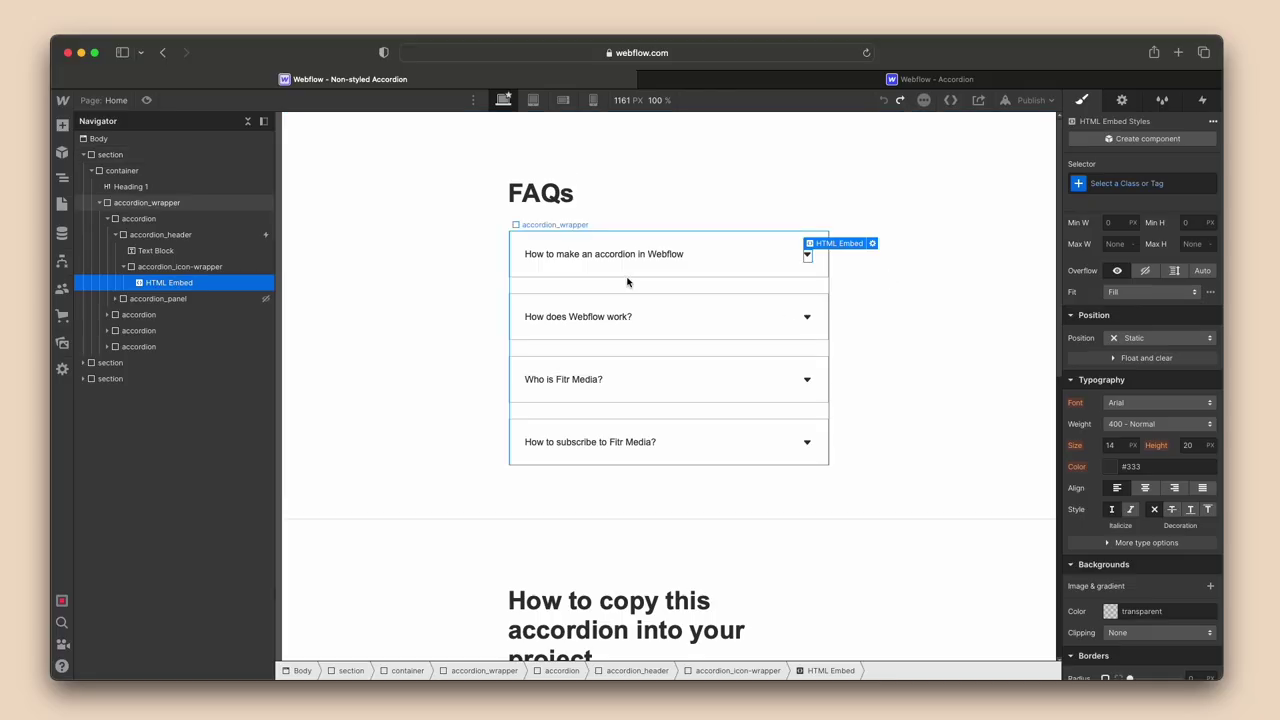
# Inspect accordion_icon-wrapper and its nested HTML Embed, and return to the Accordion project.
pyautogui.click(144, 268)
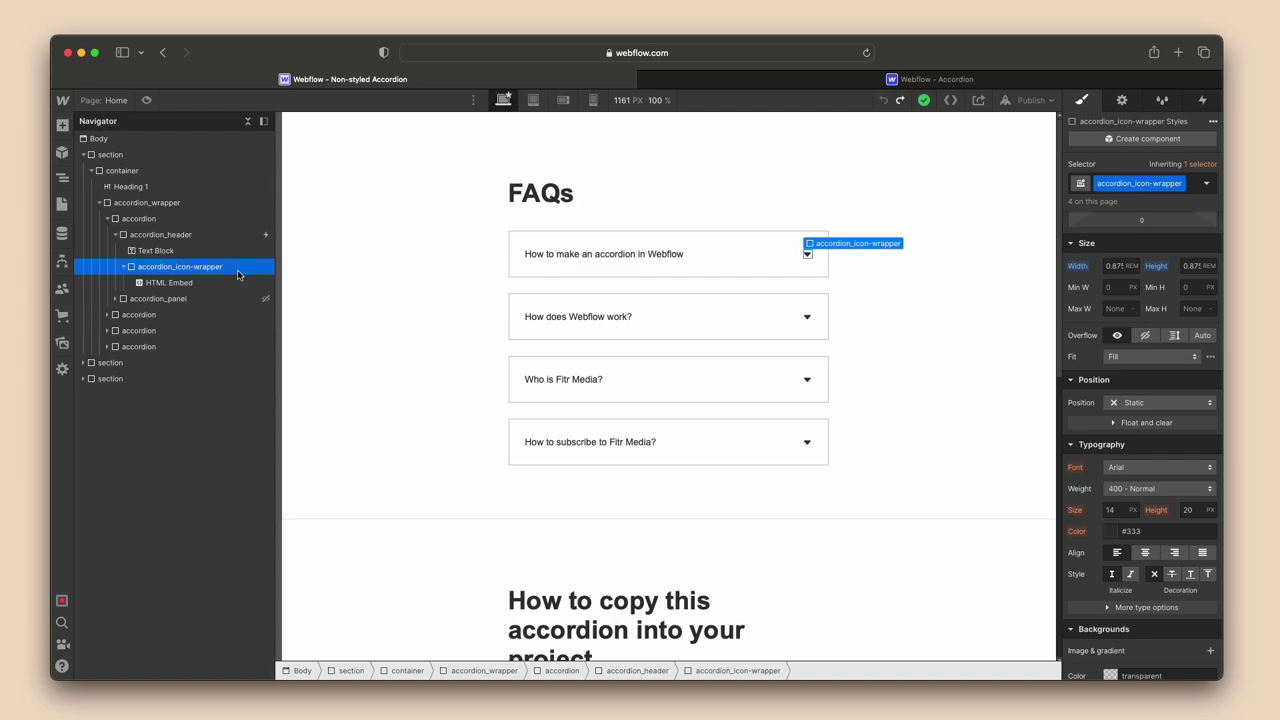
pyautogui.click(163, 285)
pyautogui.hotkey('ctrl', 'Tab')
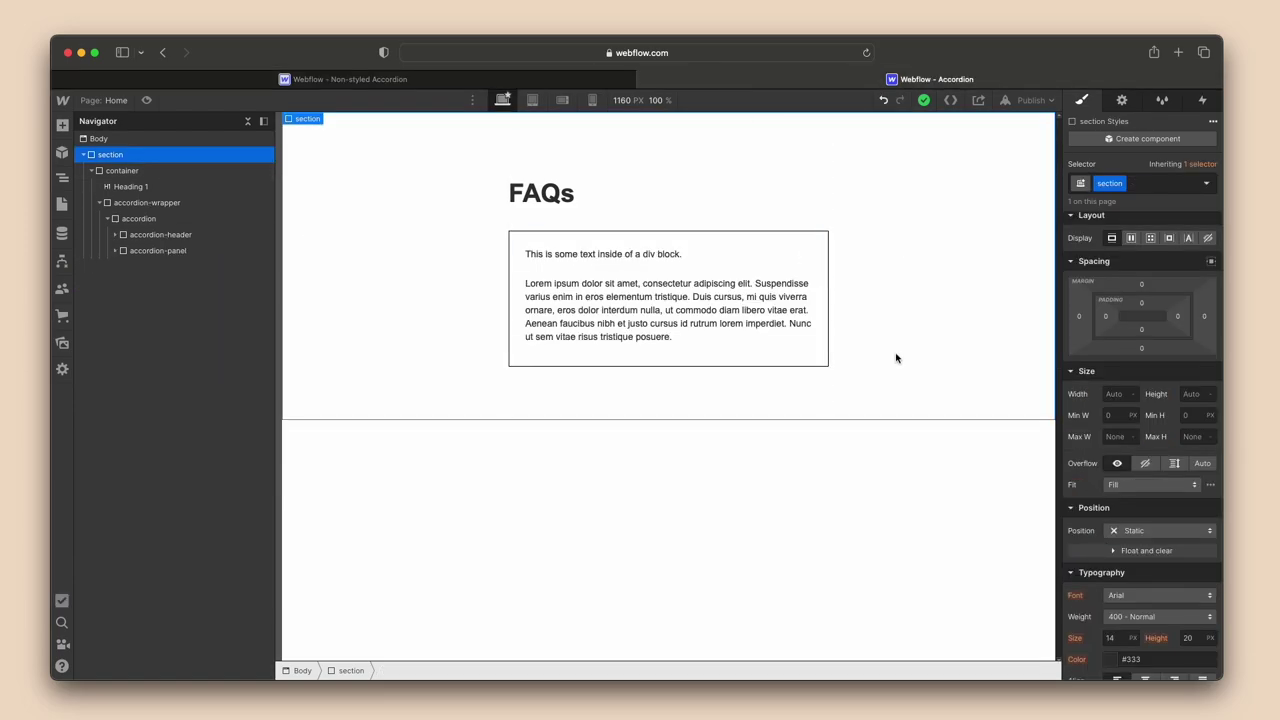
# Add a div block inside accordion-header and give it the class accordion-icon-wrapper.
pyautogui.click(769, 258)
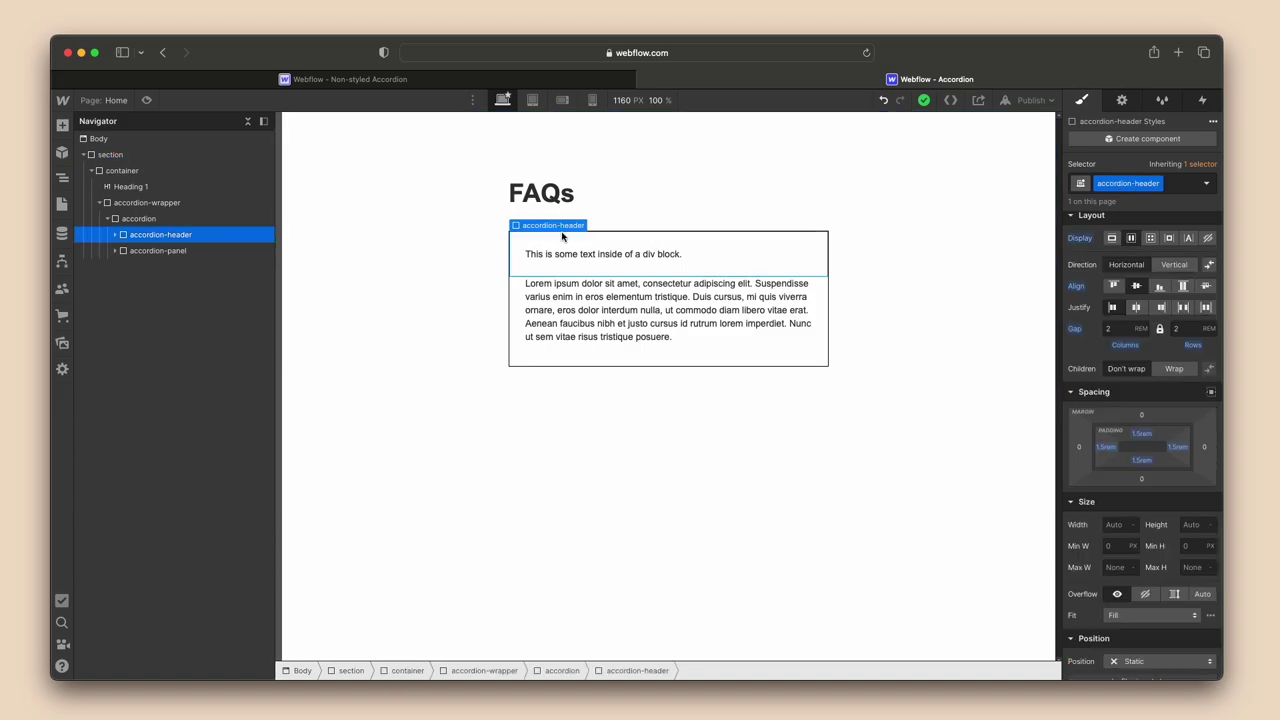
pyautogui.press('super+e')
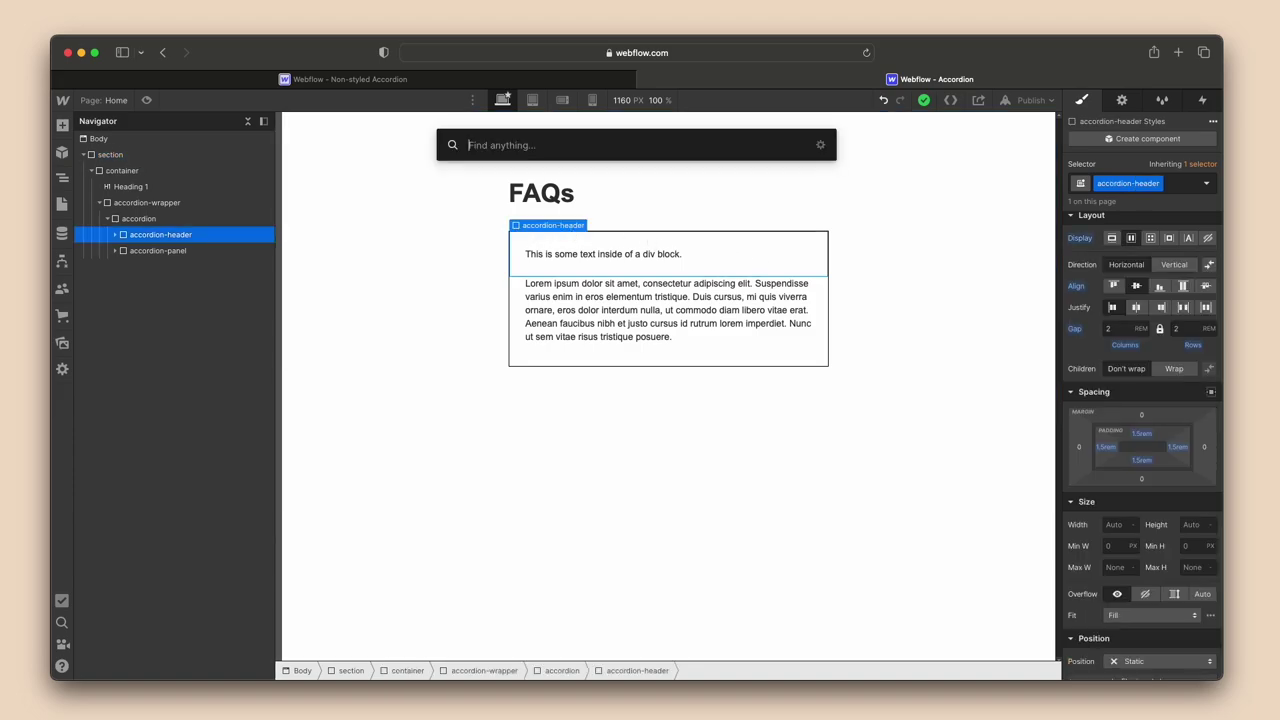
pyautogui.write('di')
pyautogui.press('Return')
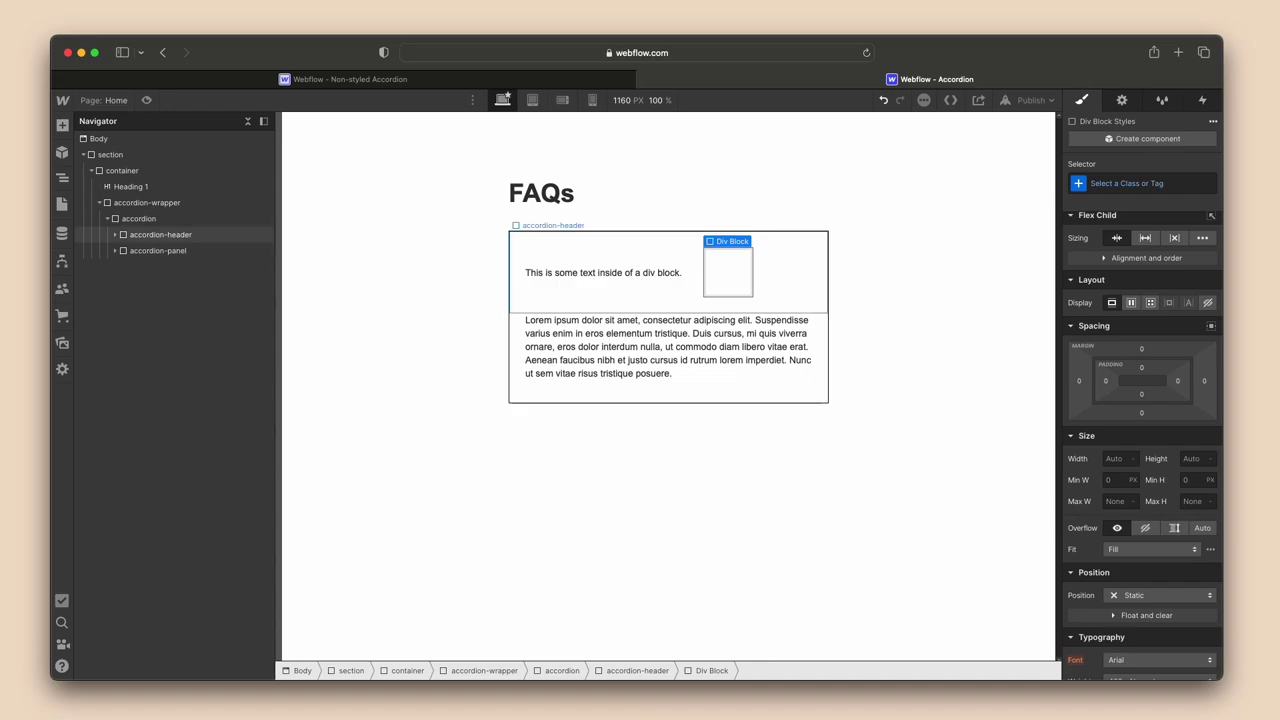
pyautogui.press('super+Return')
pyautogui.write('accordion-')
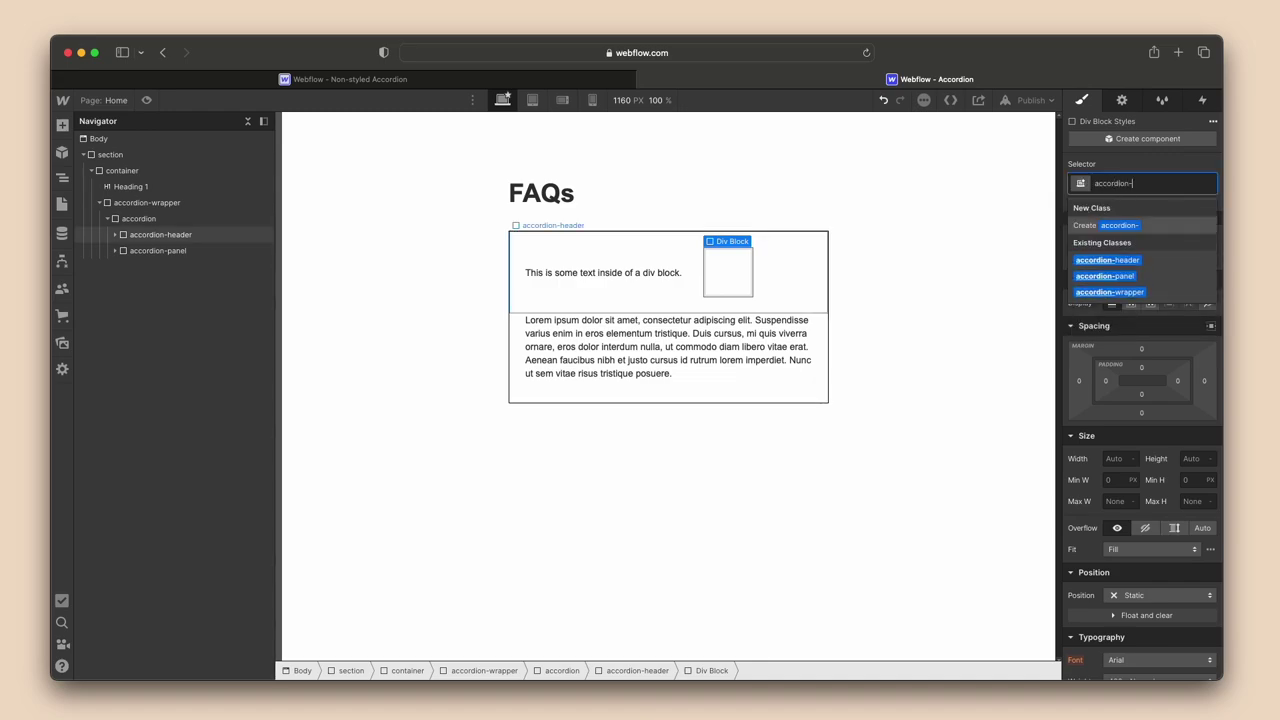
pyautogui.write('icon-wrapper')
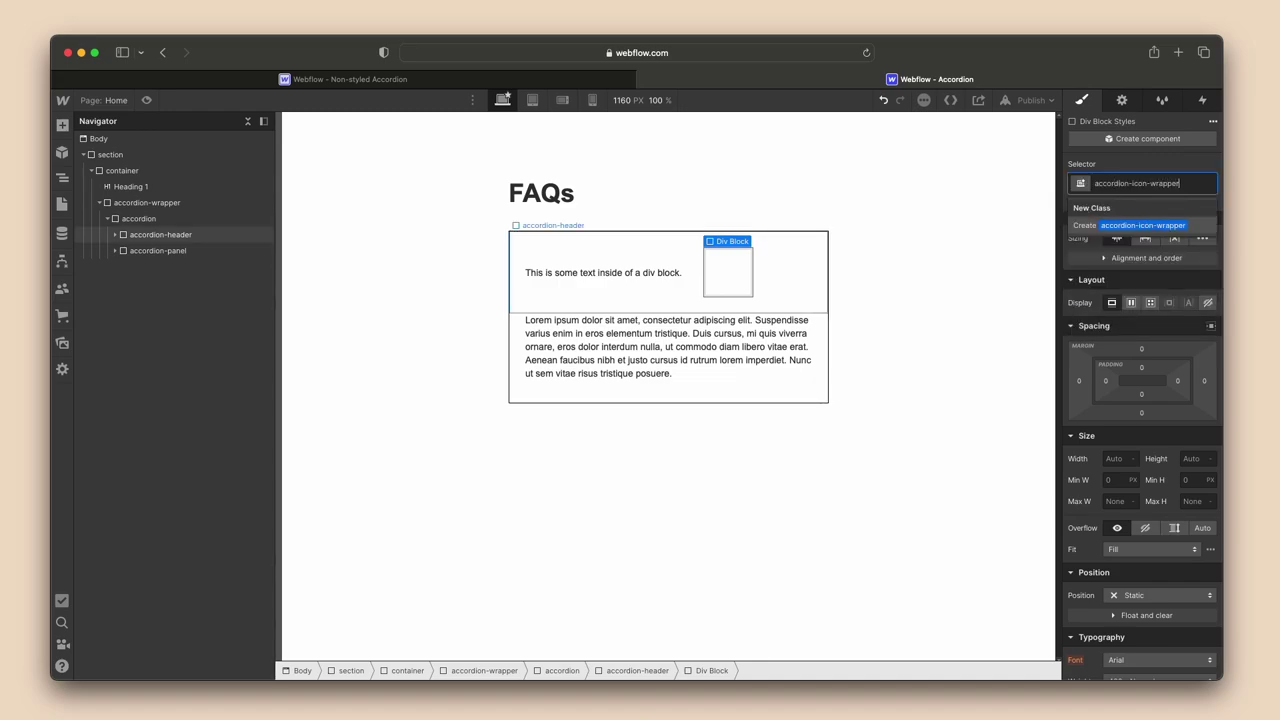
pyautogui.press('Return')
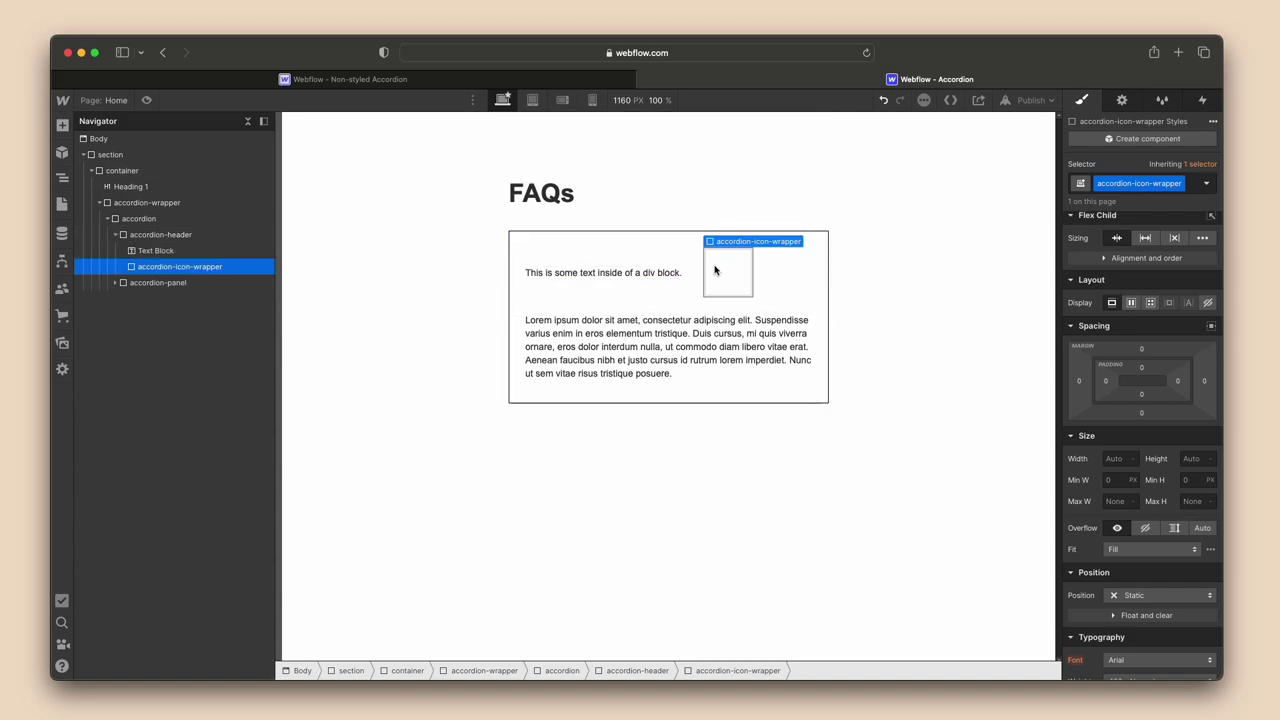
# Copy the arrow HTML Embed from the Non-styled Accordion project into accordion-icon-wrapper in the Accordion project.
pyautogui.click(518, 76)
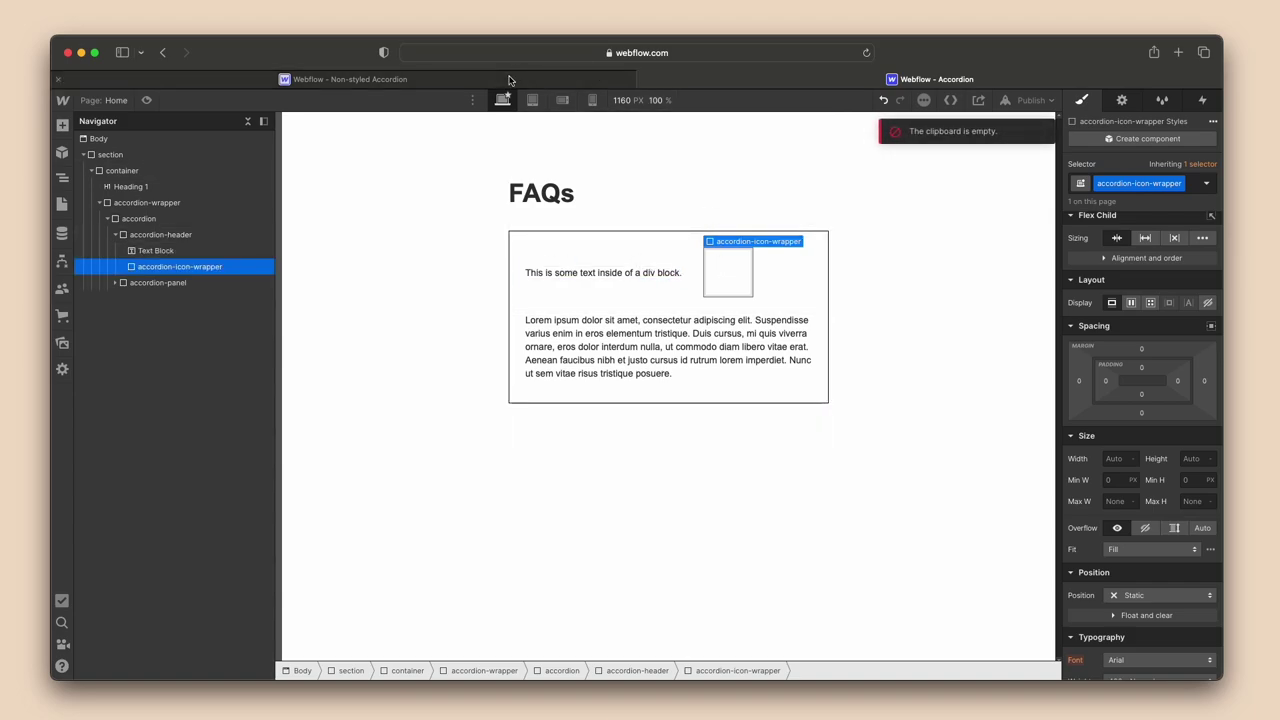
pyautogui.click(815, 82)
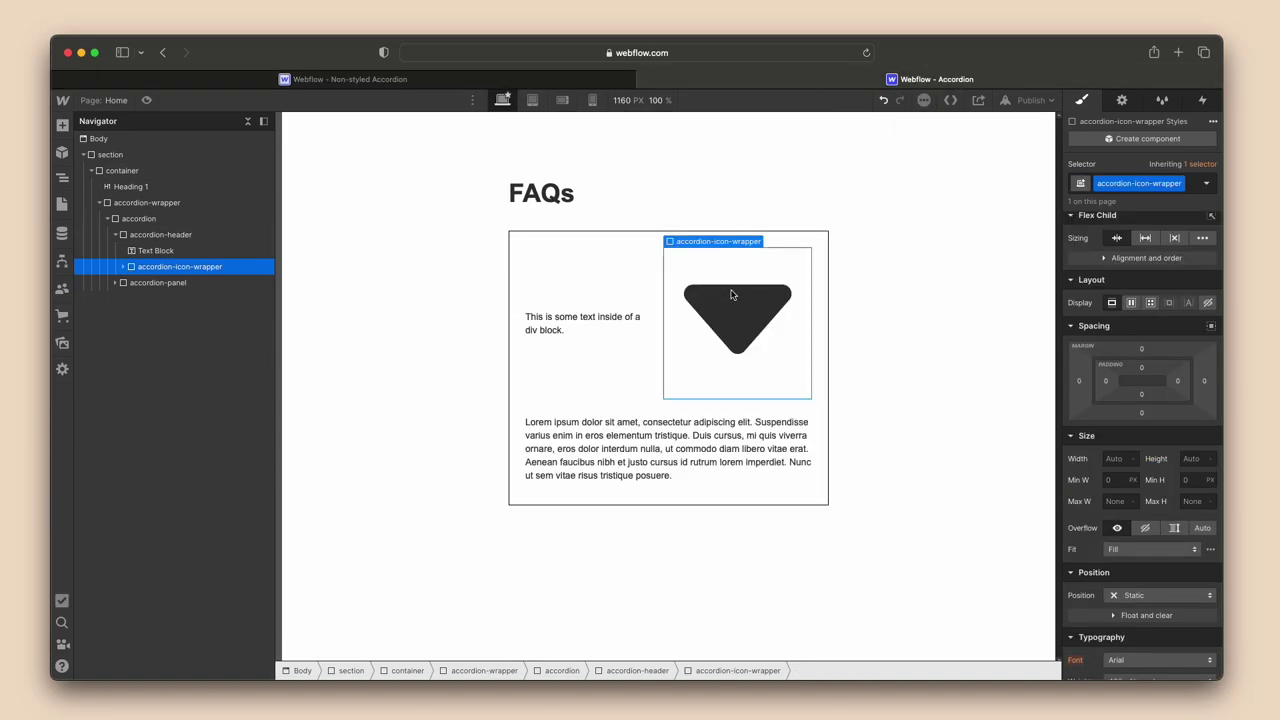
pyautogui.press('cmd+v')
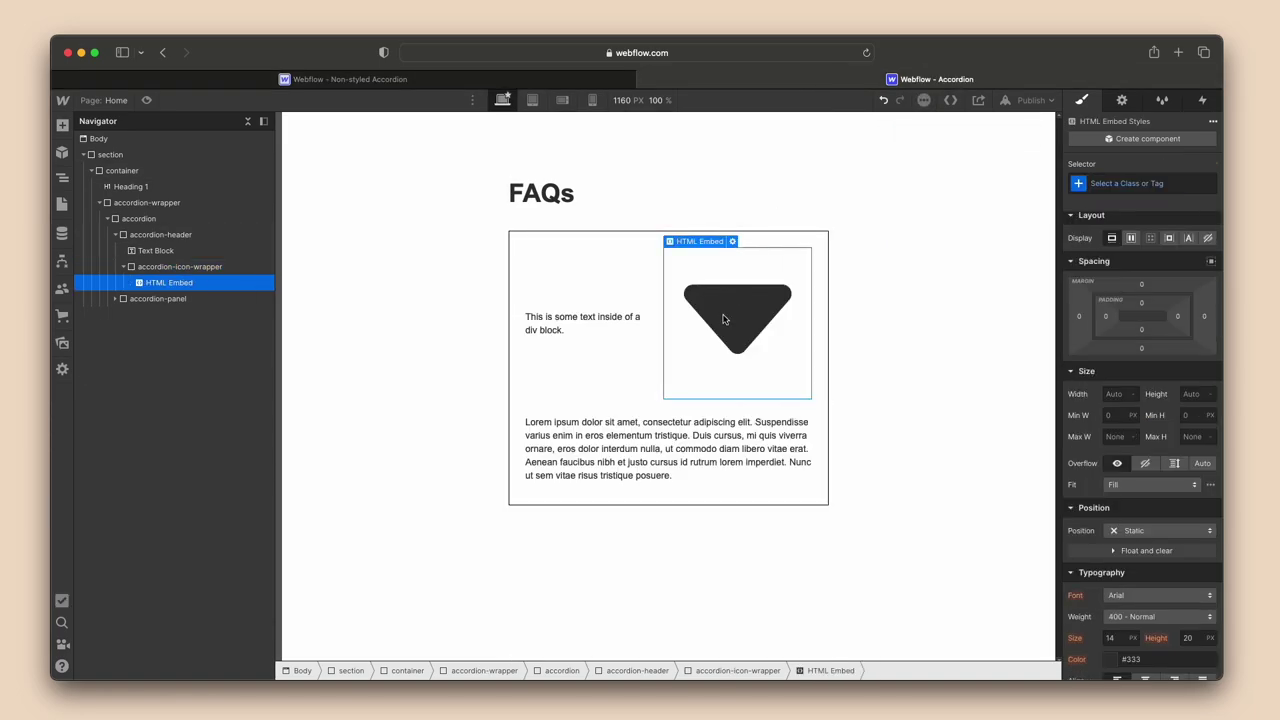
# Set accordion-icon-wrapper's width and height to 1 rem each.
pyautogui.click(165, 270)
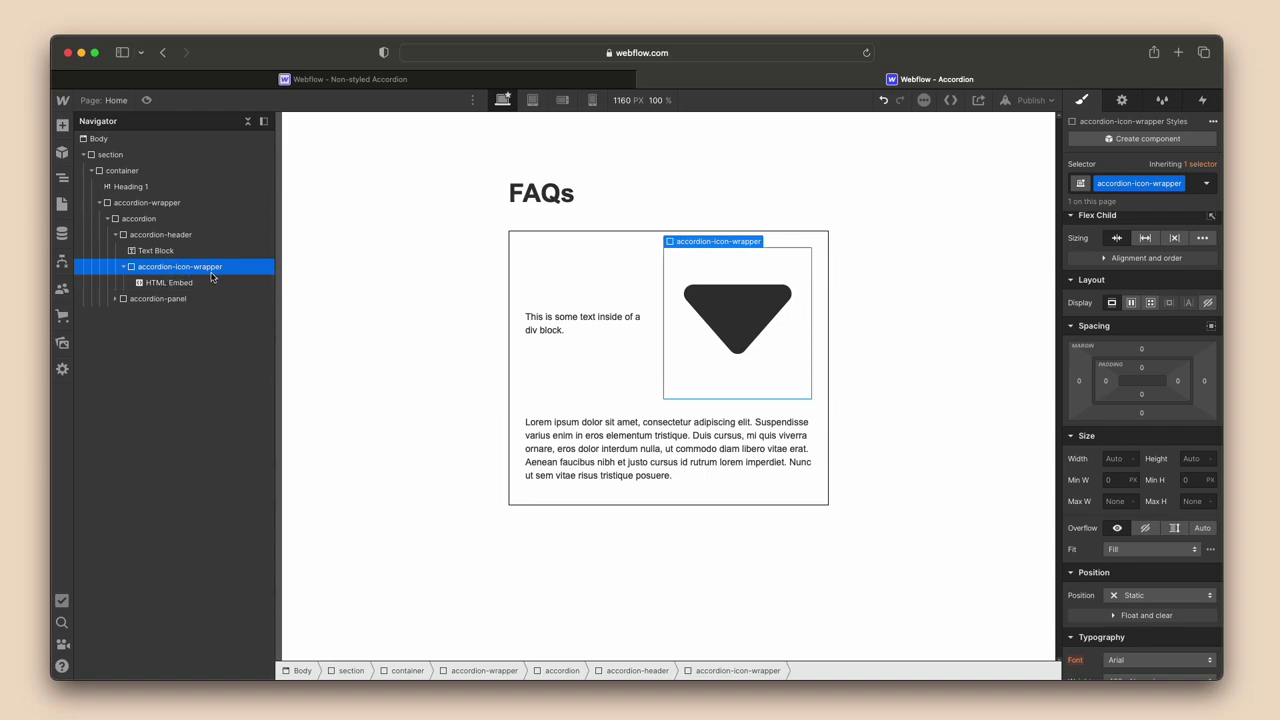
pyautogui.click(1118, 459)
pyautogui.write('2rem')
pyautogui.press('Return')
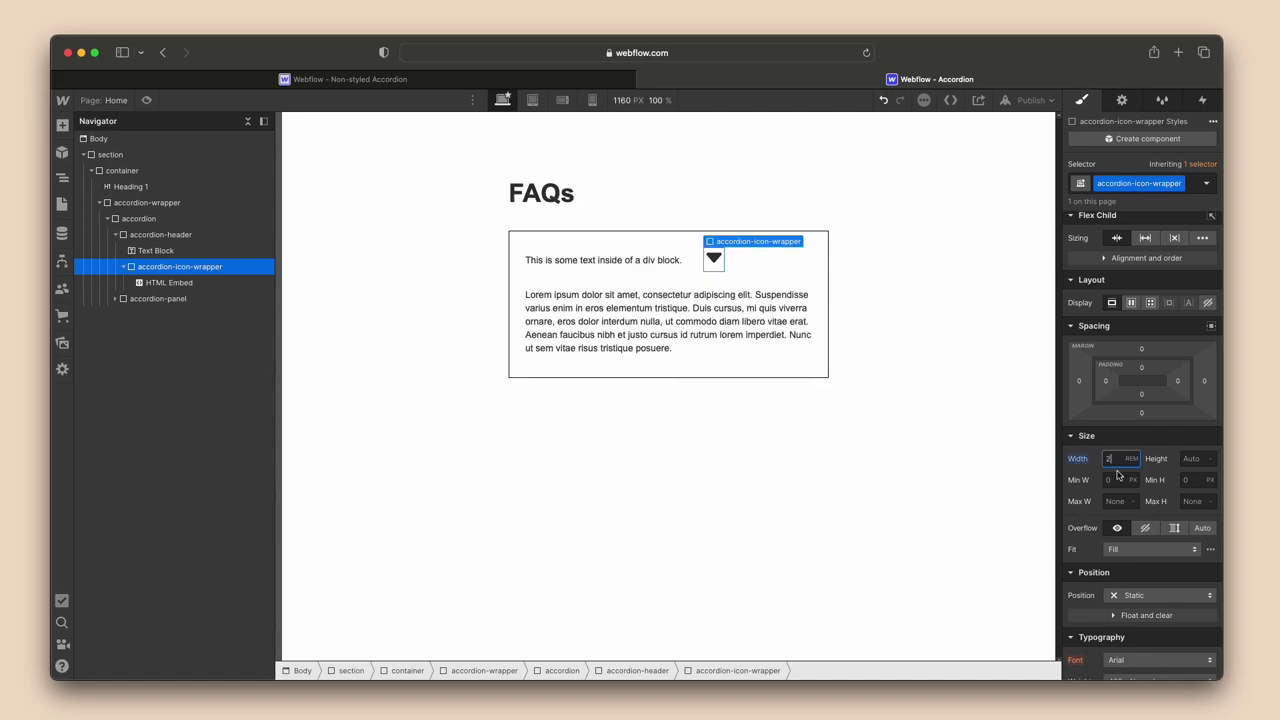
pyautogui.write('1')
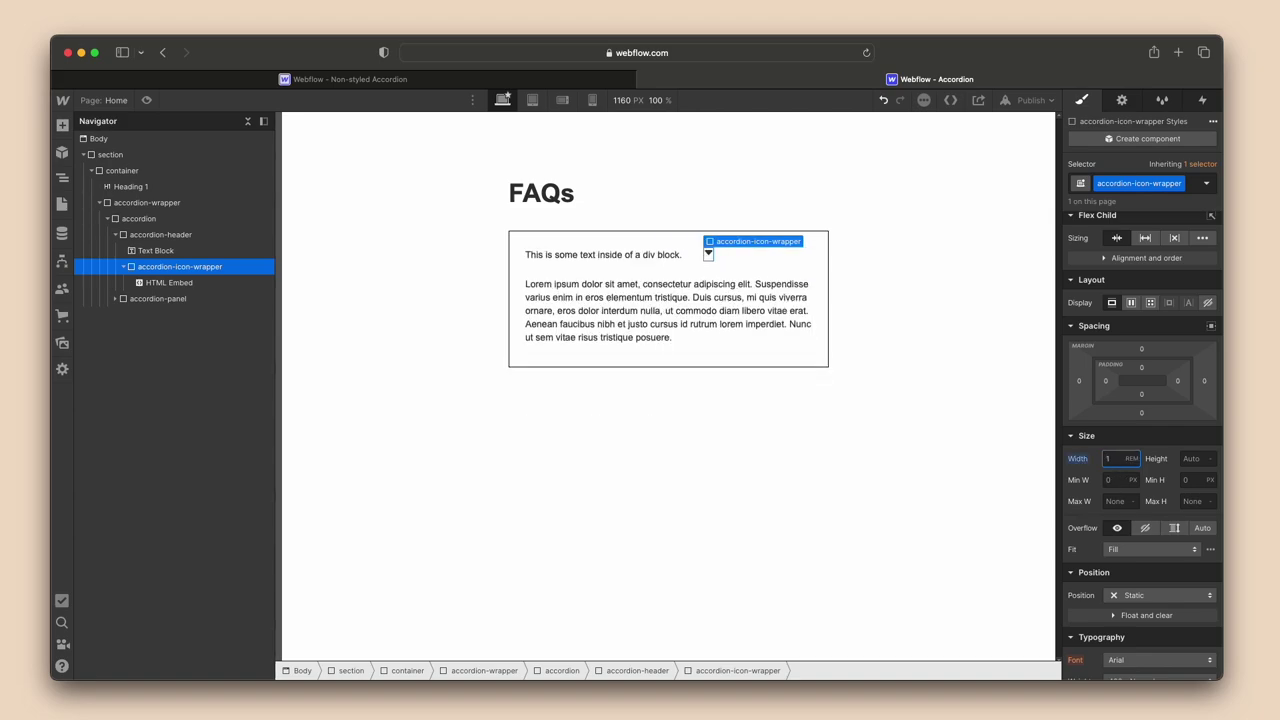
pyautogui.click(1186, 459)
pyautogui.write('1')
pyautogui.press('Return')
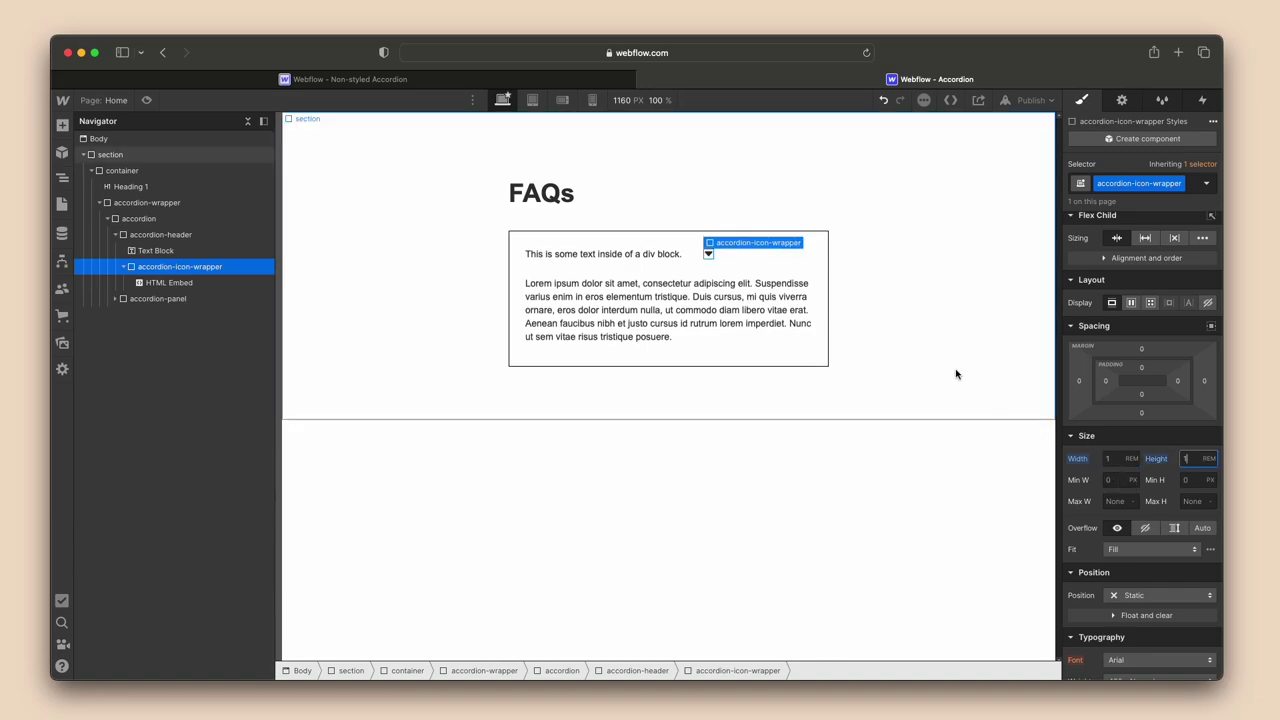
# Justify accordion-header's flex children with space between, so the text and arrow sit at opposite ends.
pyautogui.click(796, 266)
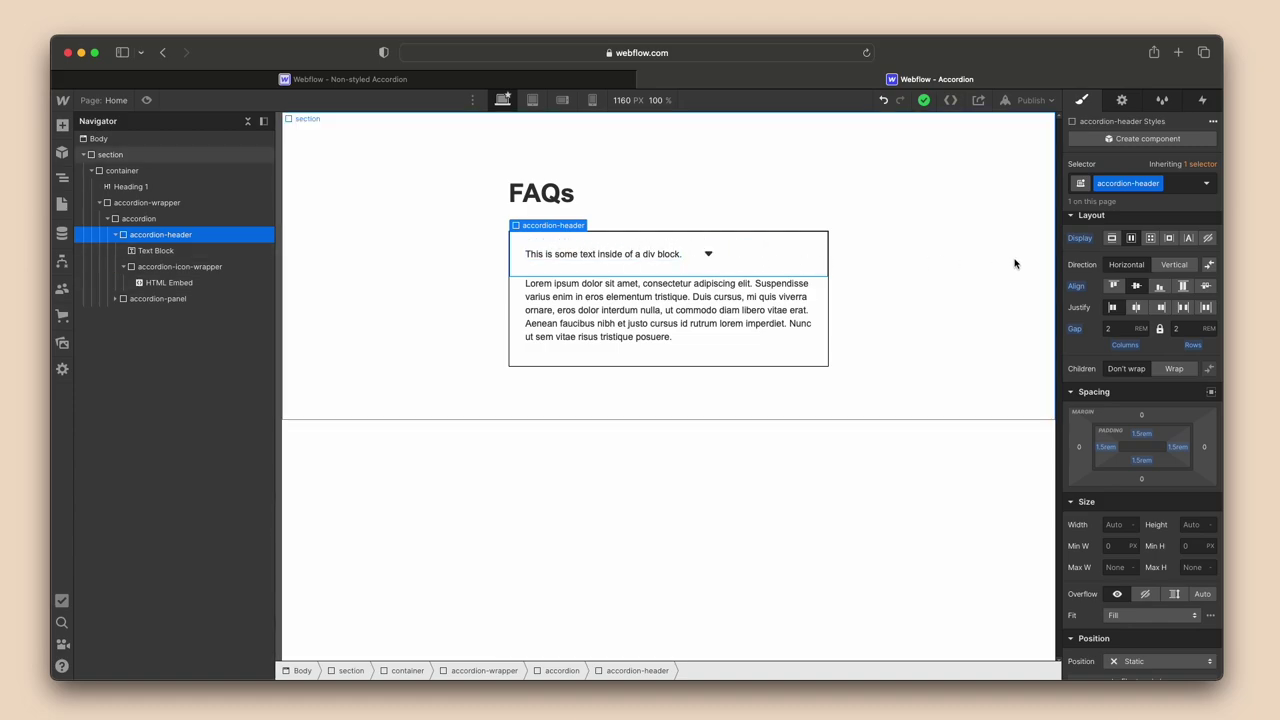
pyautogui.scroll(1, 1083, 316)
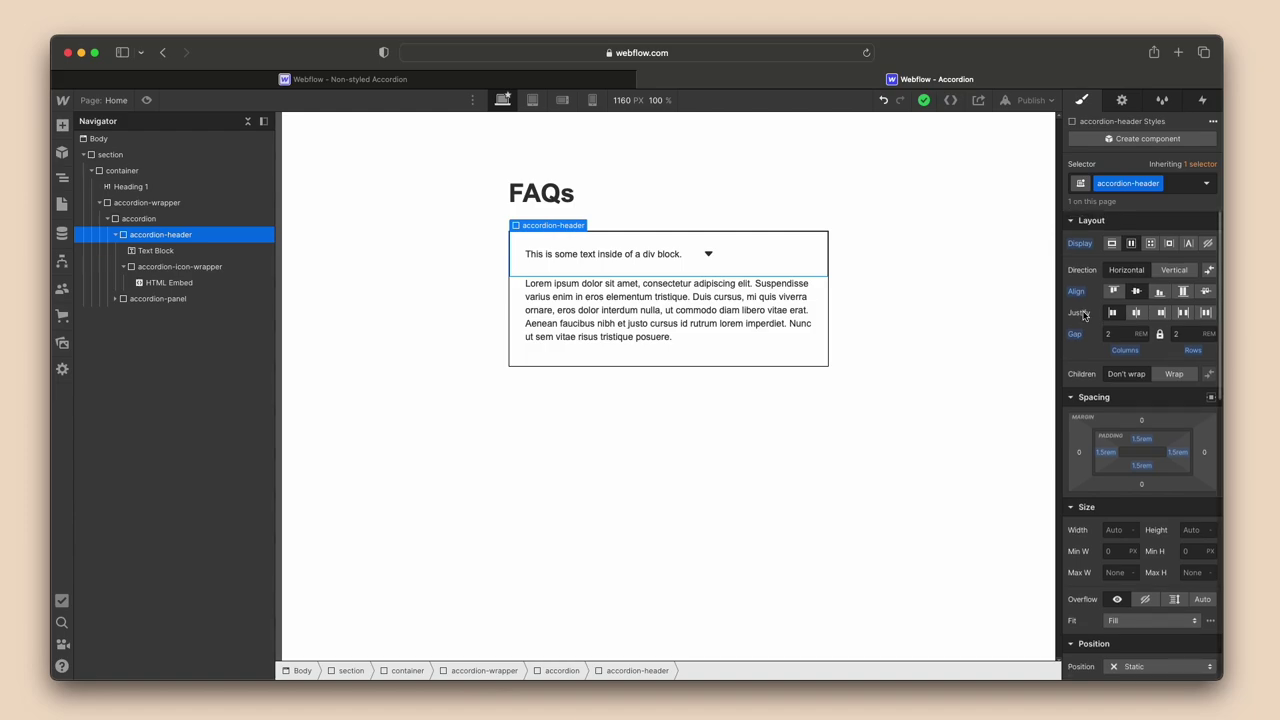
pyautogui.click(1185, 316)
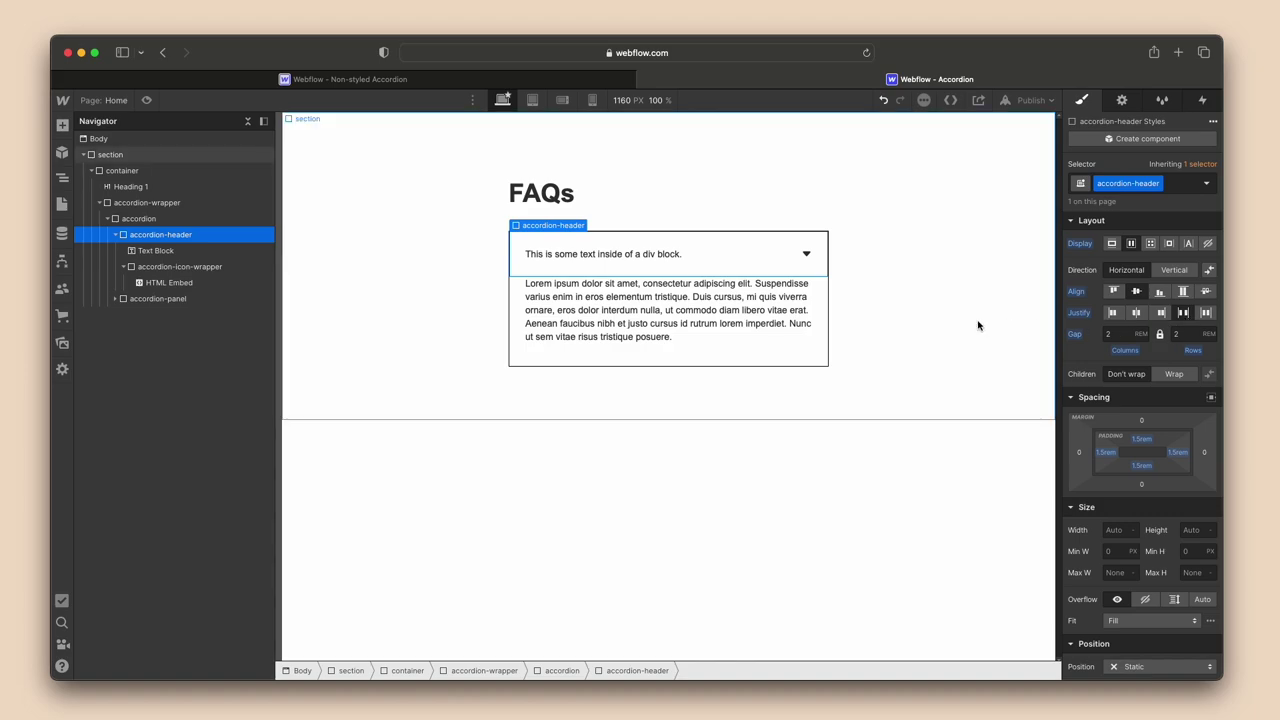
# Collapse accordion-header's children in the element tree and set accordion-panel's display to none.
pyautogui.click(825, 307)
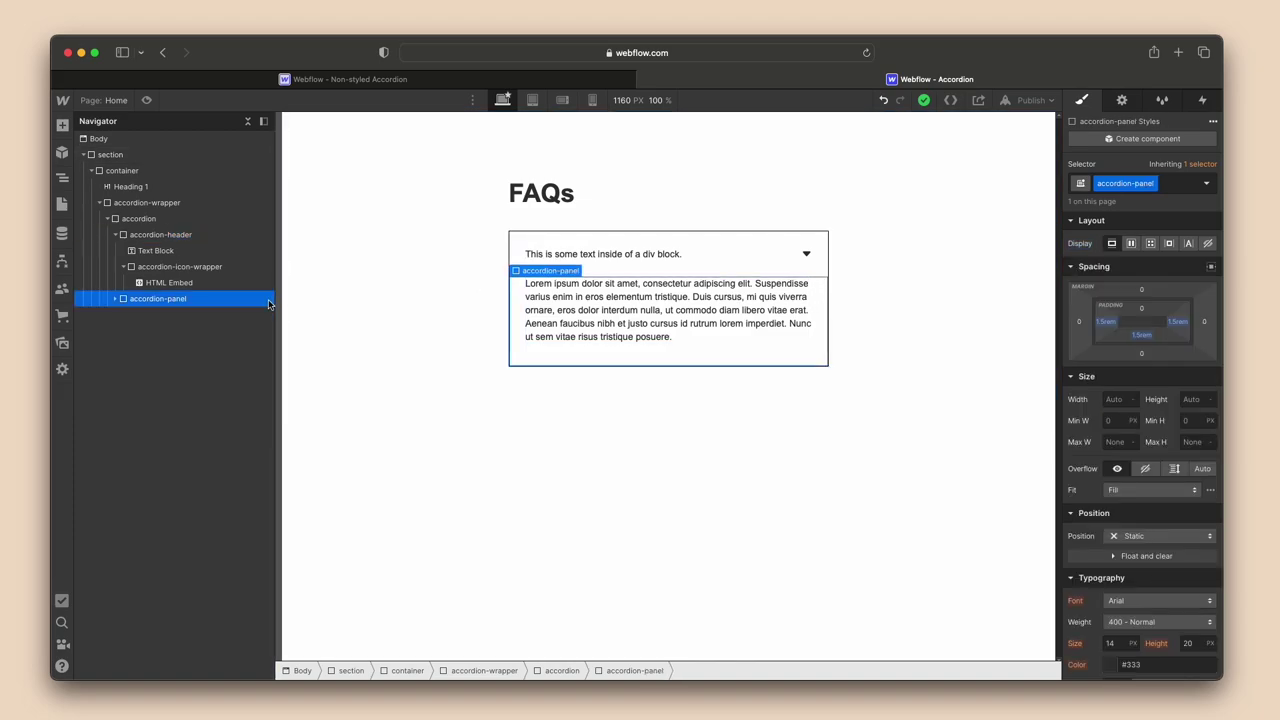
pyautogui.click(115, 234)
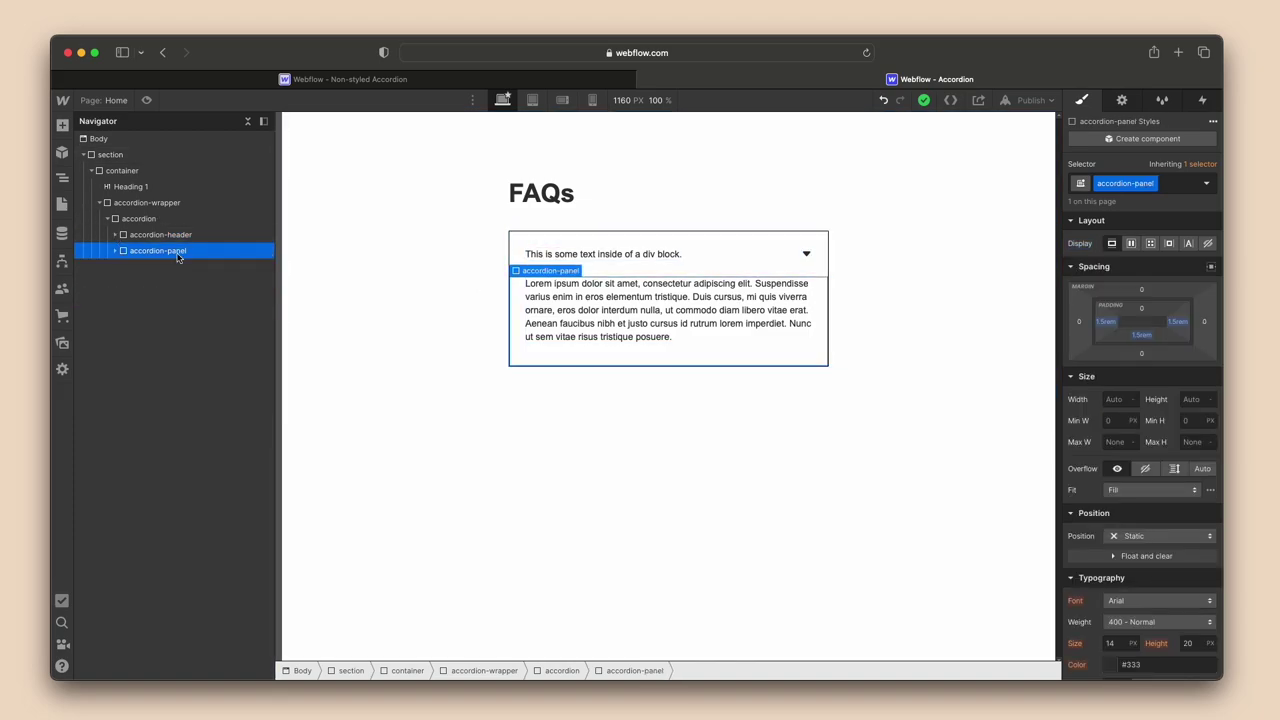
pyautogui.click(1208, 244)
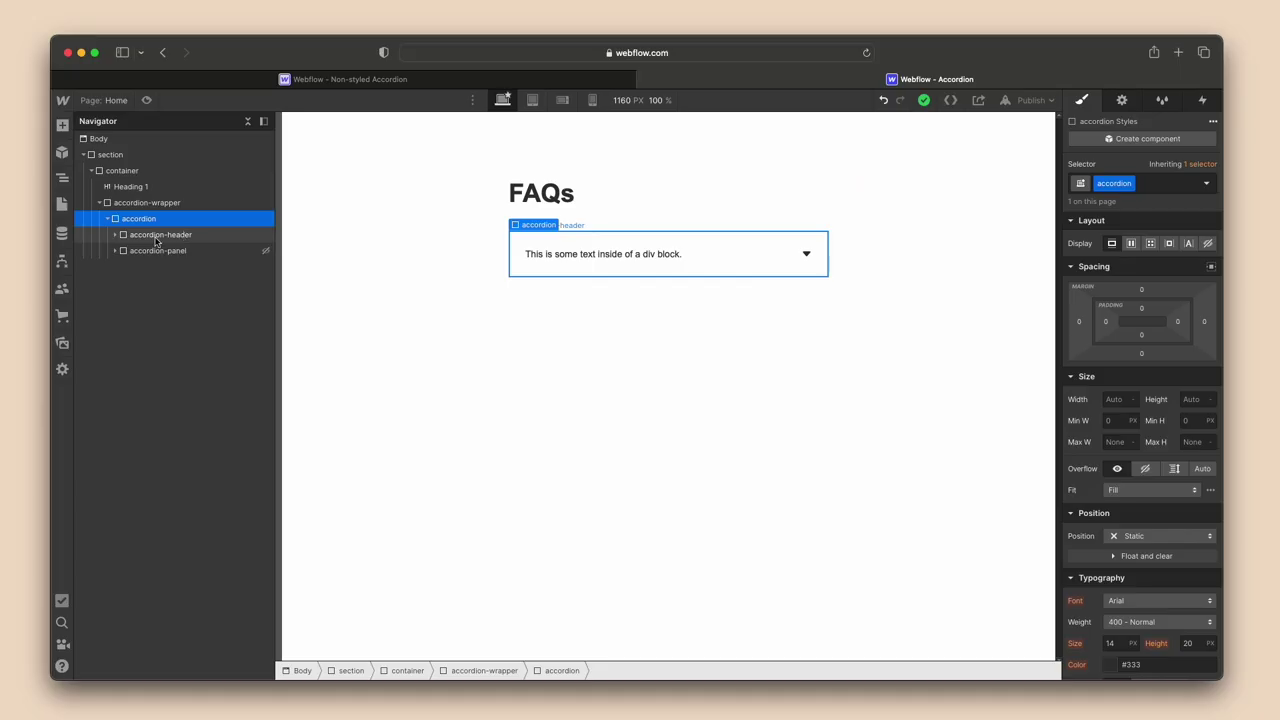
# Set accordion-header's cursor to pointer and preview the page.
pyautogui.click(152, 236)
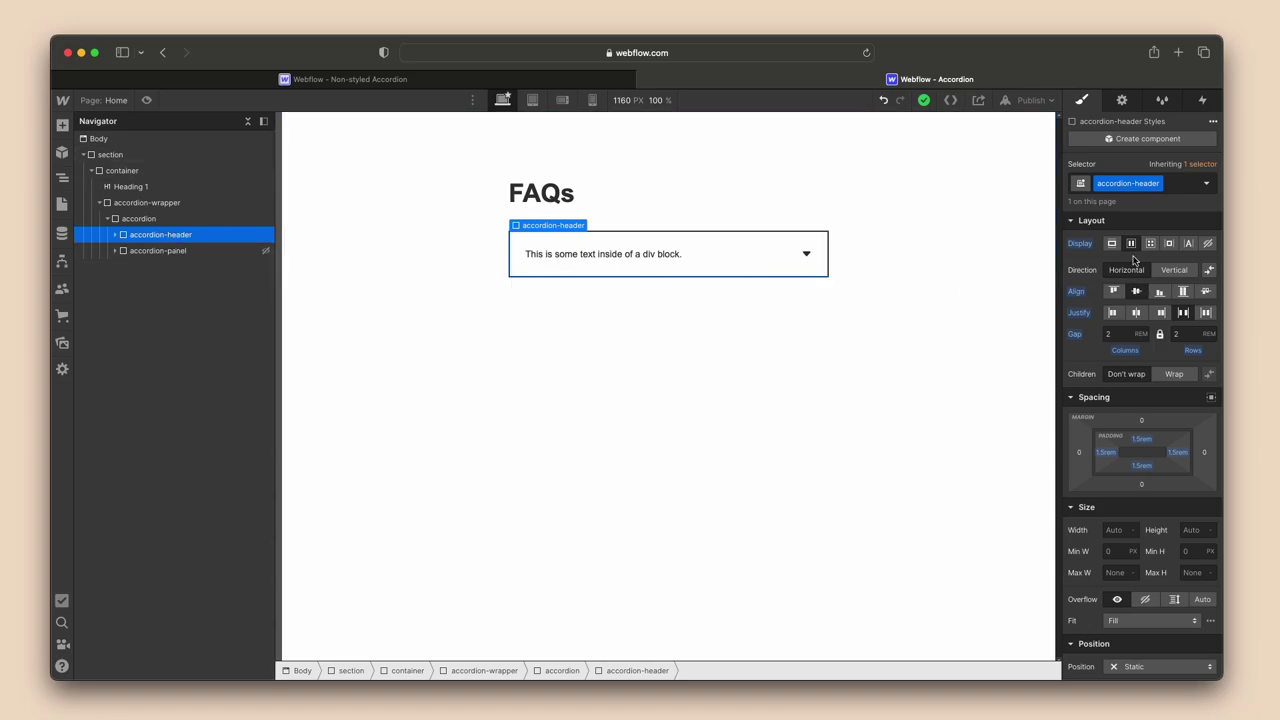
pyautogui.scroll(-5, 1136, 280)
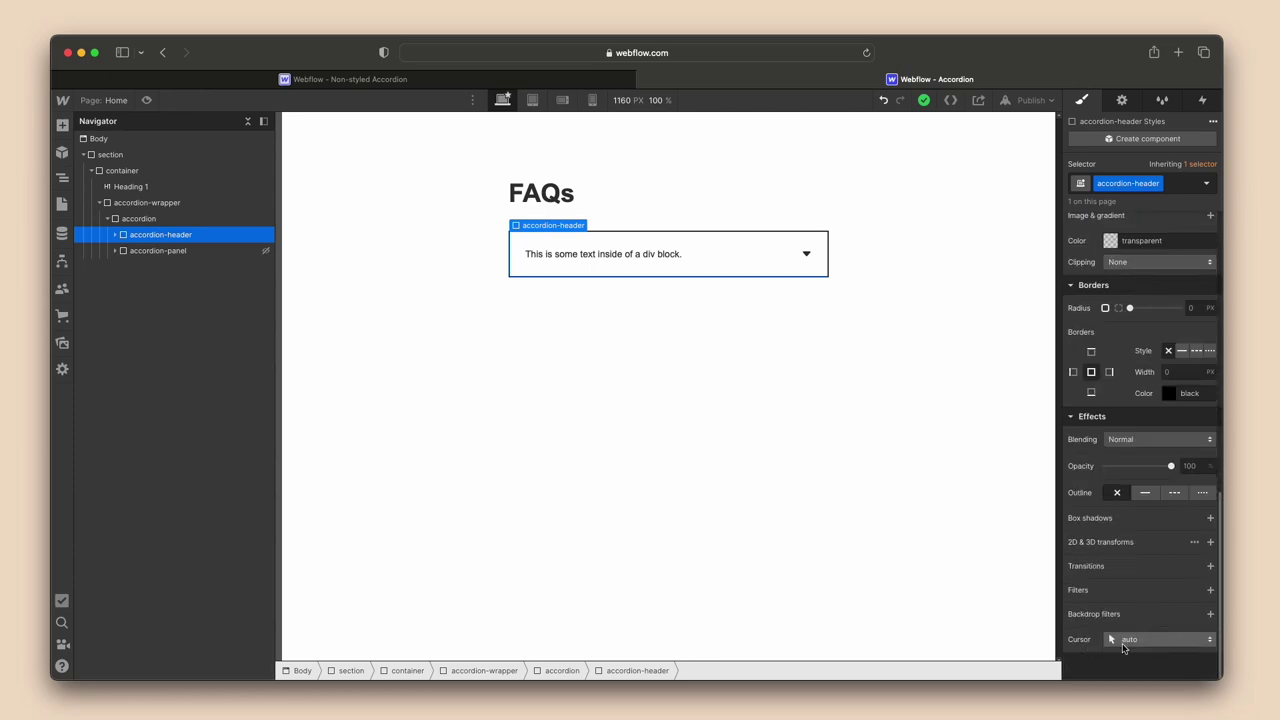
pyautogui.click(1123, 645)
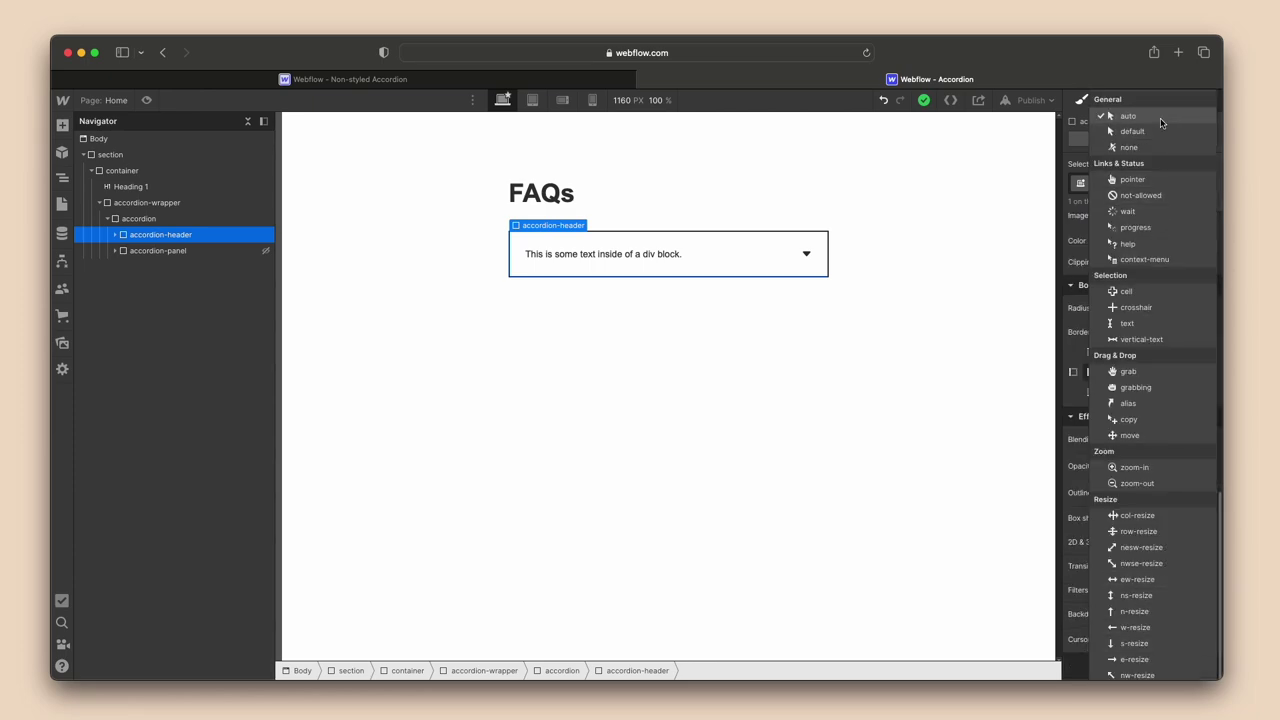
pyautogui.click(1133, 179)
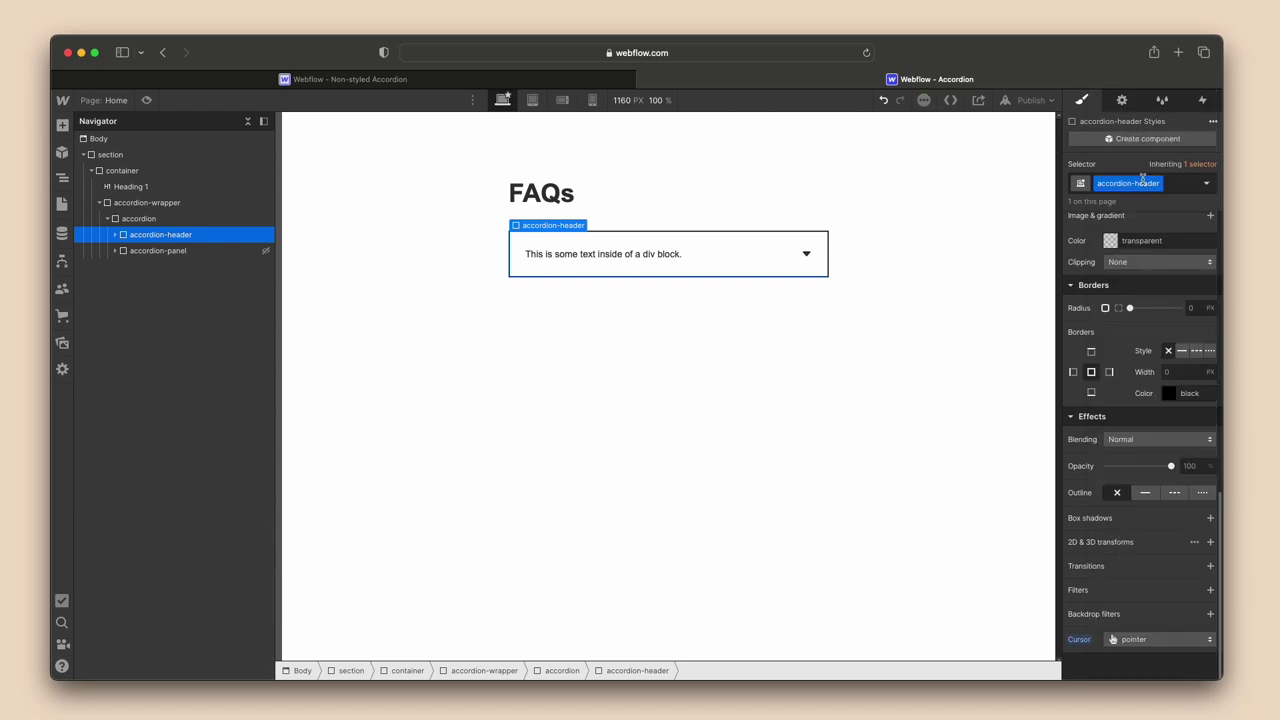
pyautogui.click(146, 101)
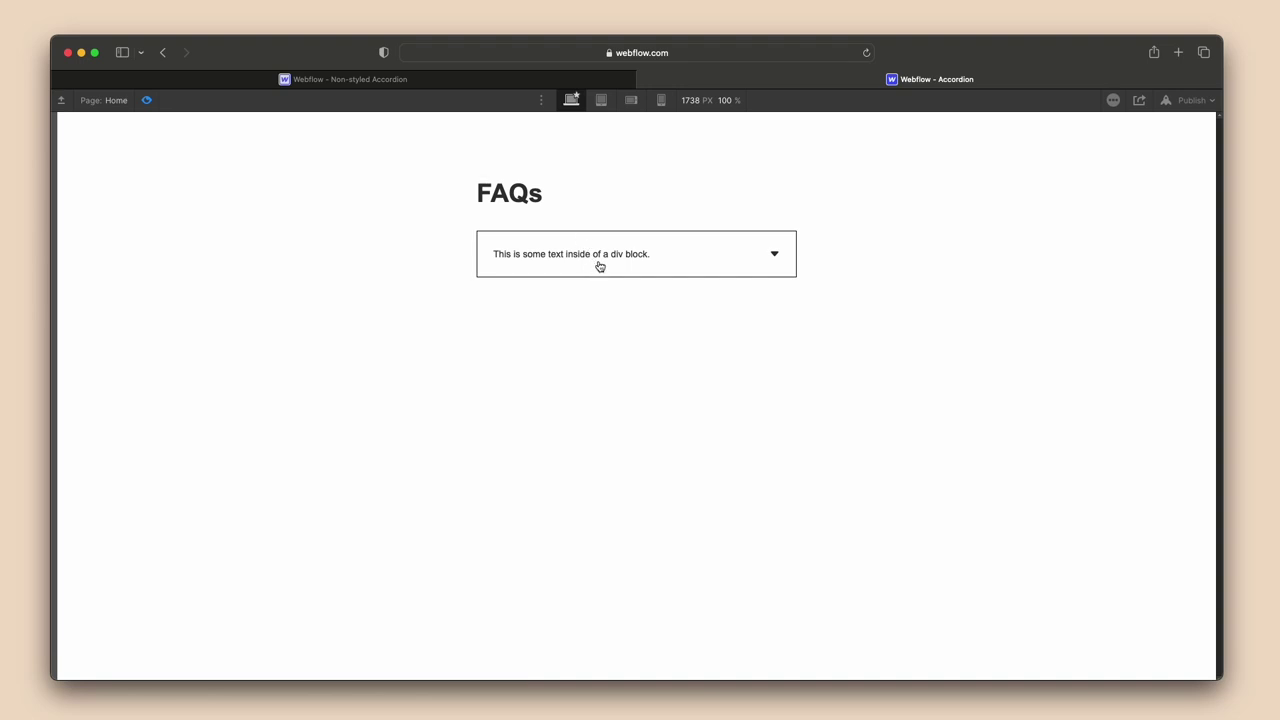
# Leave the preview, give accordion-header a Mouse click (tap) trigger and set its first-click action to Start an animation.
pyautogui.click(146, 101)
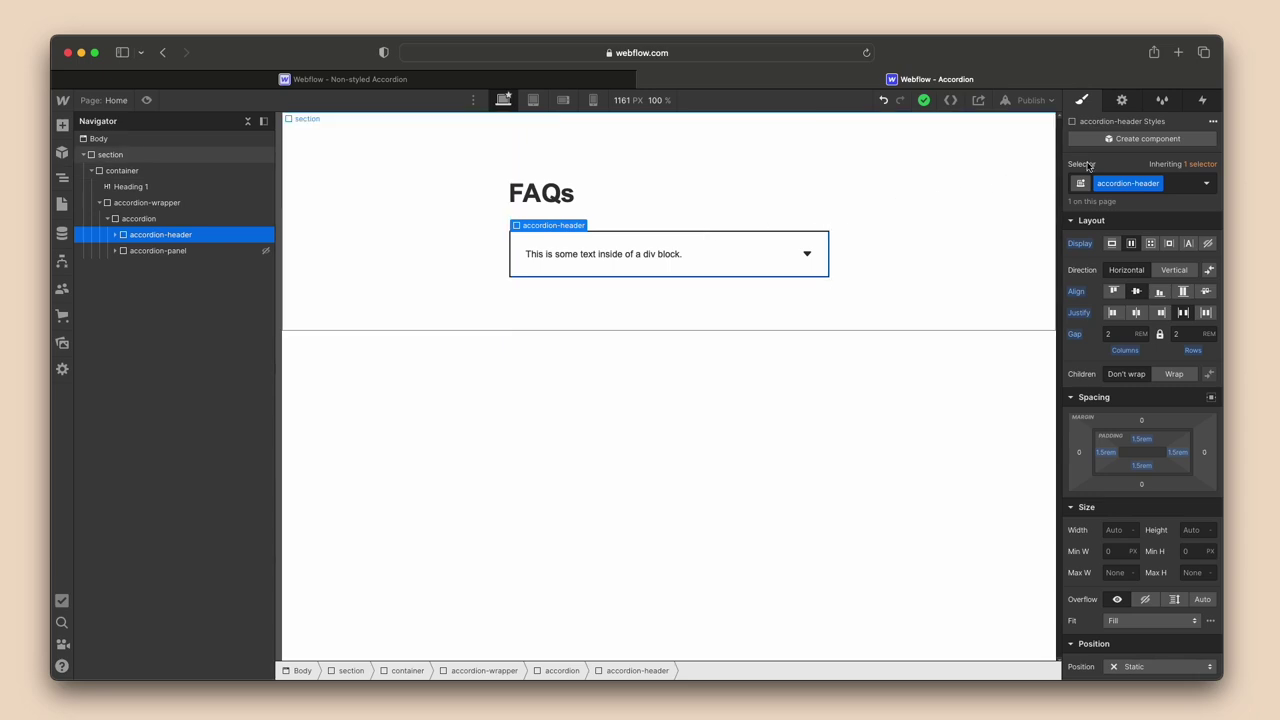
pyautogui.click(1201, 103)
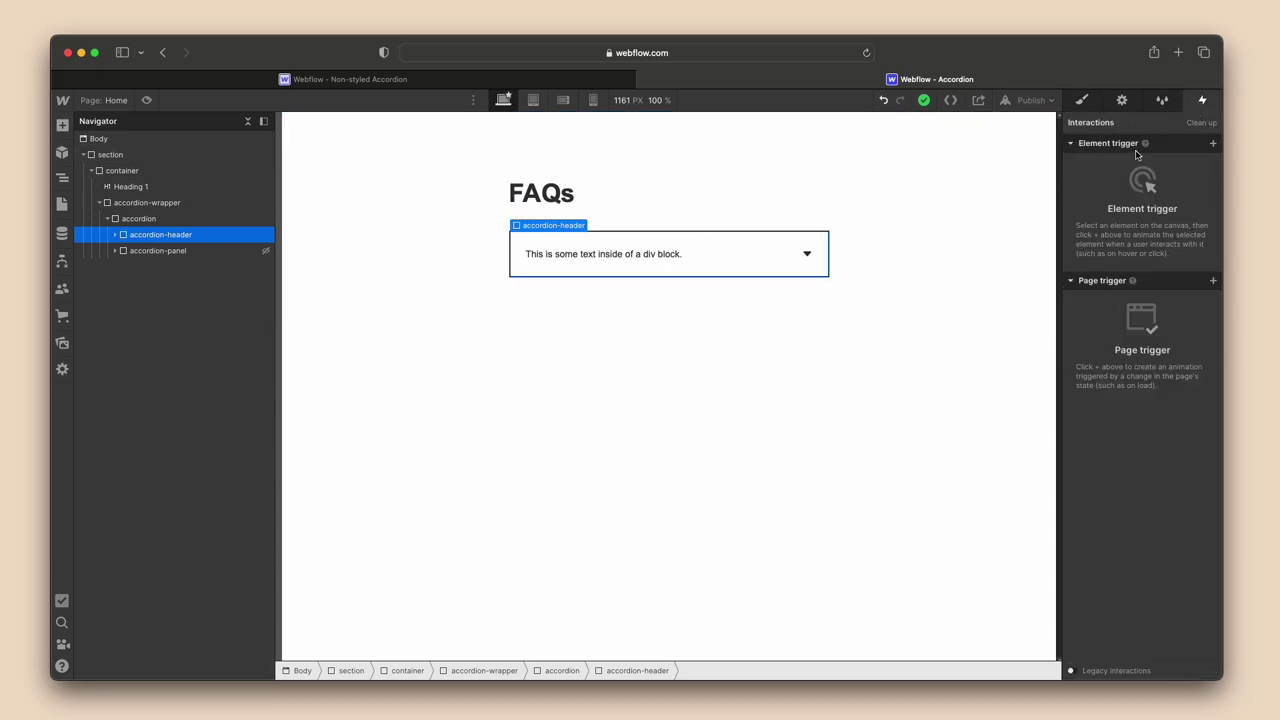
pyautogui.click(1212, 143)
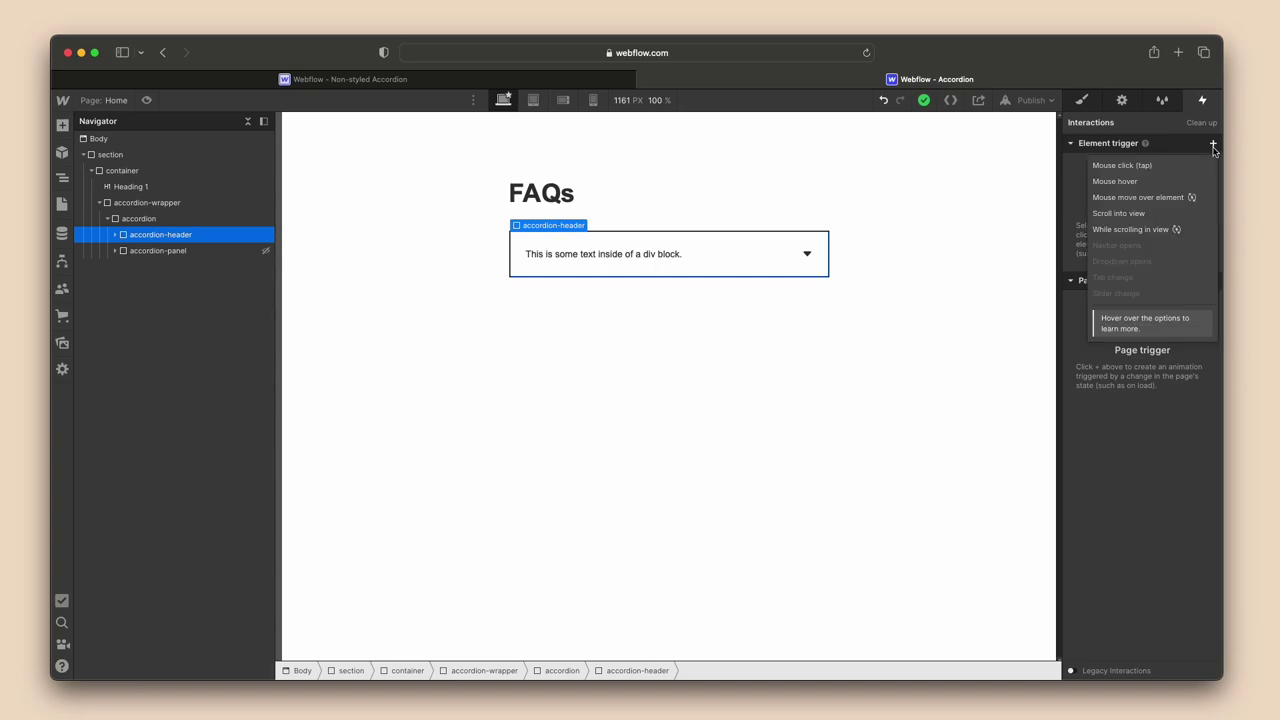
pyautogui.click(1140, 166)
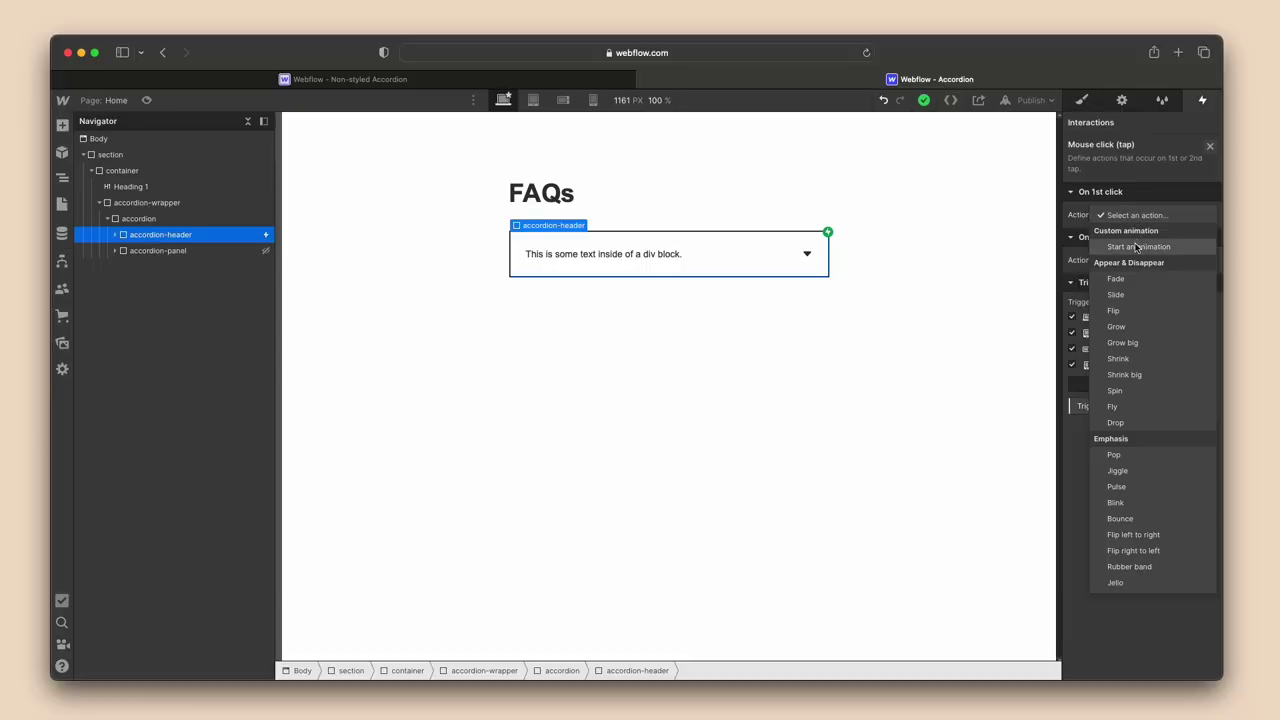
pyautogui.click(1137, 216)
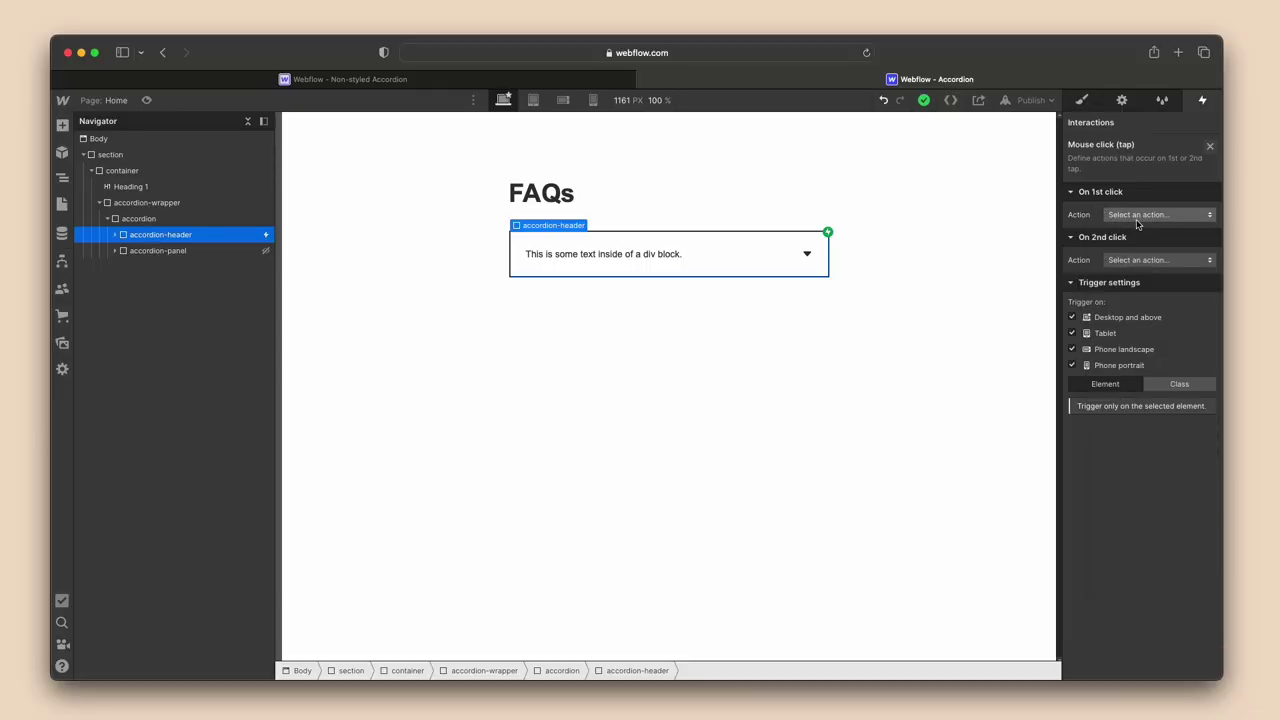
pyautogui.click(1137, 216)
pyautogui.click(1124, 255)
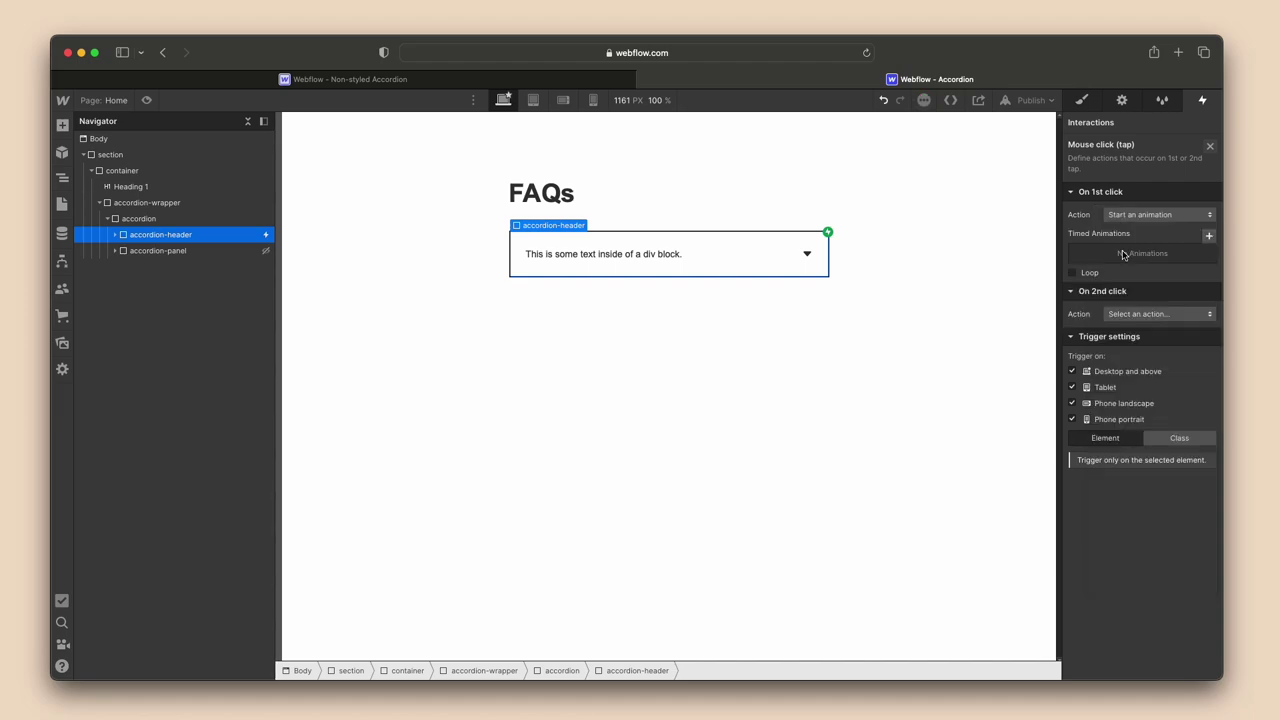
# Create a timed animation named Accordion open for accordion-header's first click.
pyautogui.click(1209, 236)
pyautogui.write('Accordion o')
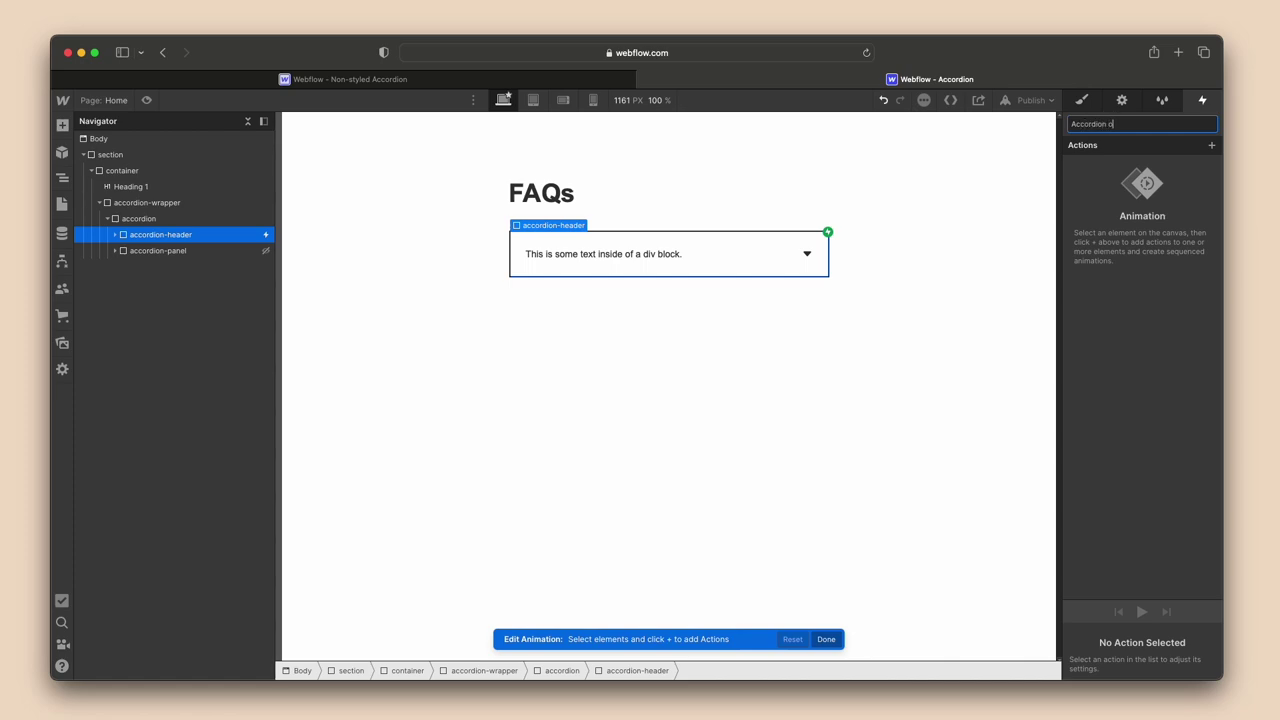
pyautogui.press('Return')
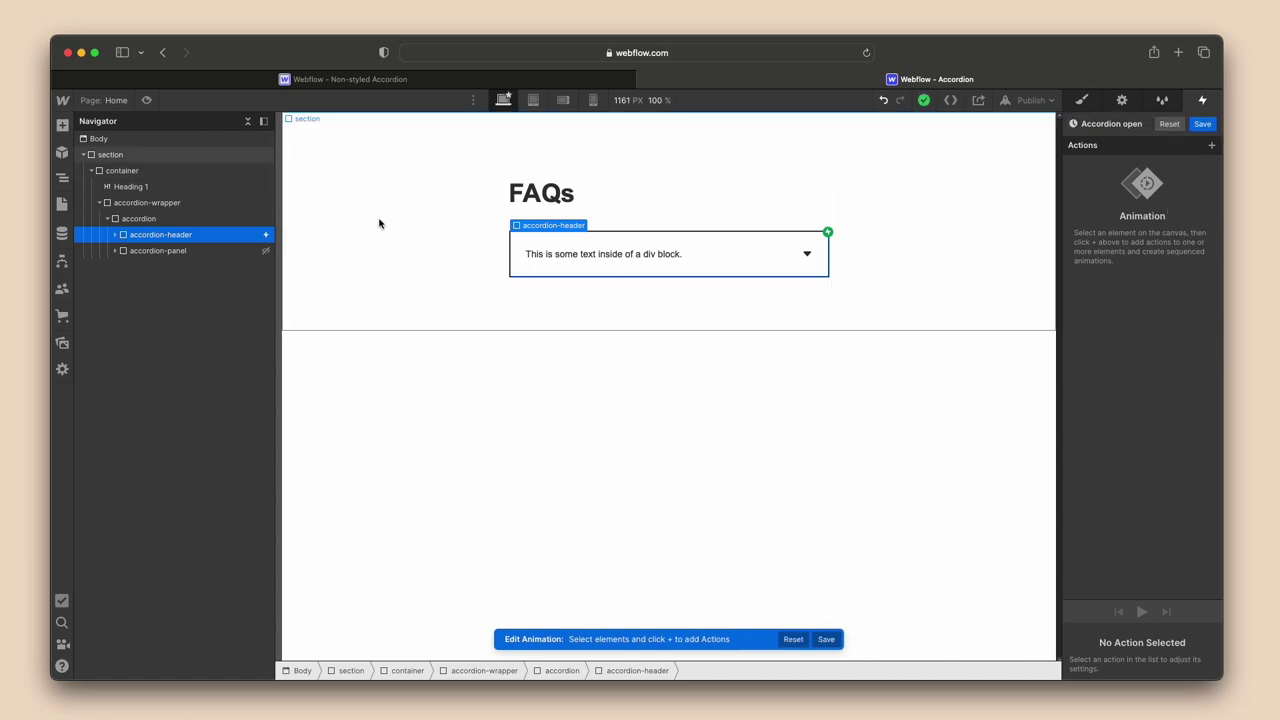
# Add a Hide/Show action to Accordion open that sets accordion-panel's display to block, and save the animation.
pyautogui.click(160, 254)
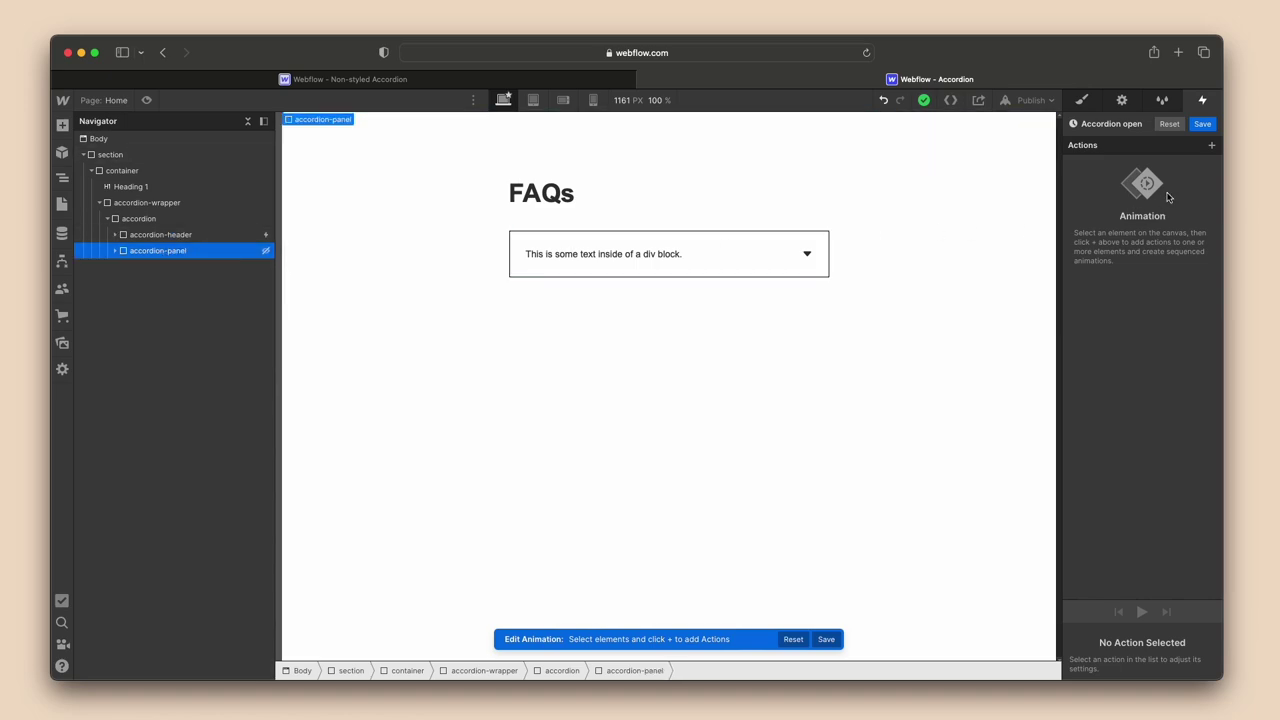
pyautogui.click(1211, 147)
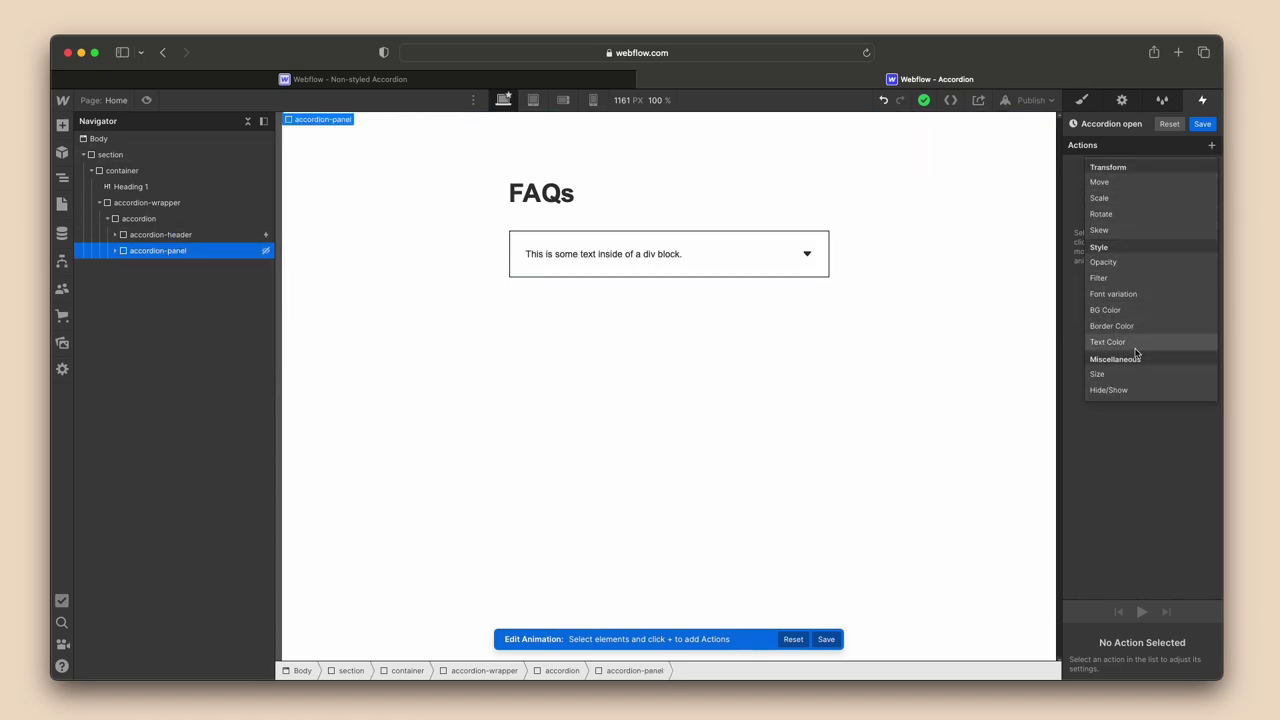
pyautogui.click(1108, 391)
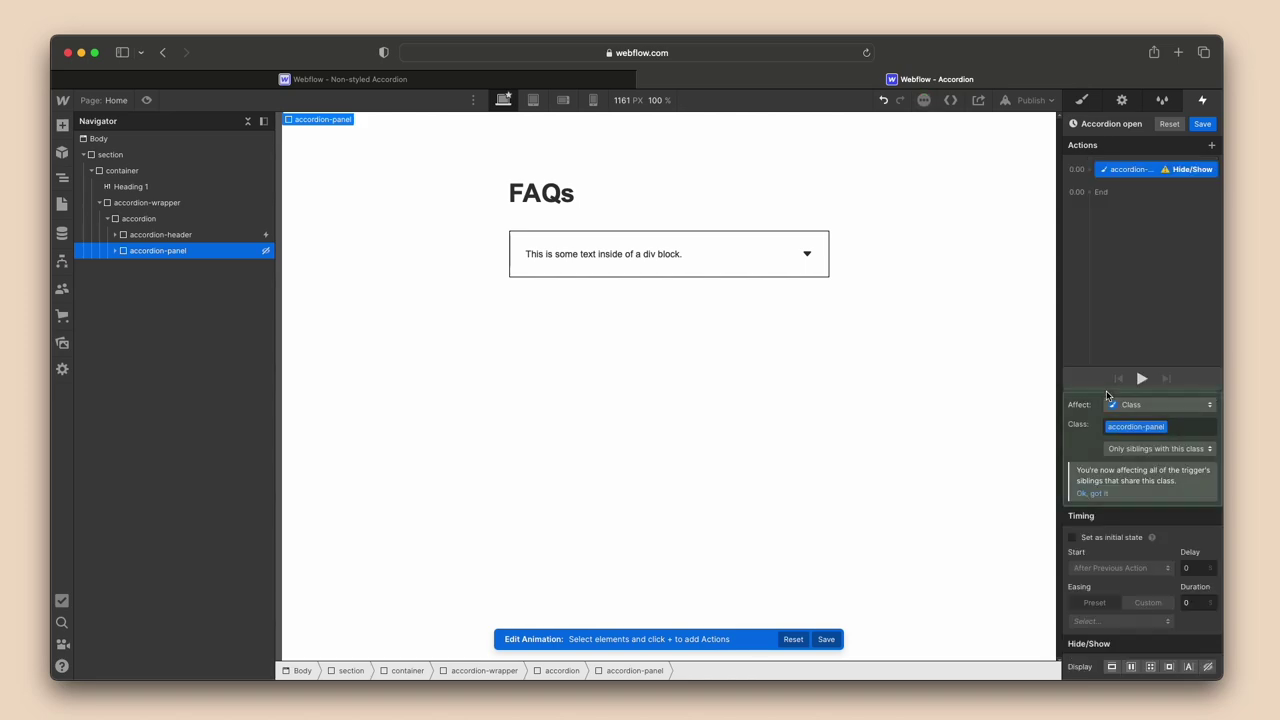
pyautogui.click(1111, 667)
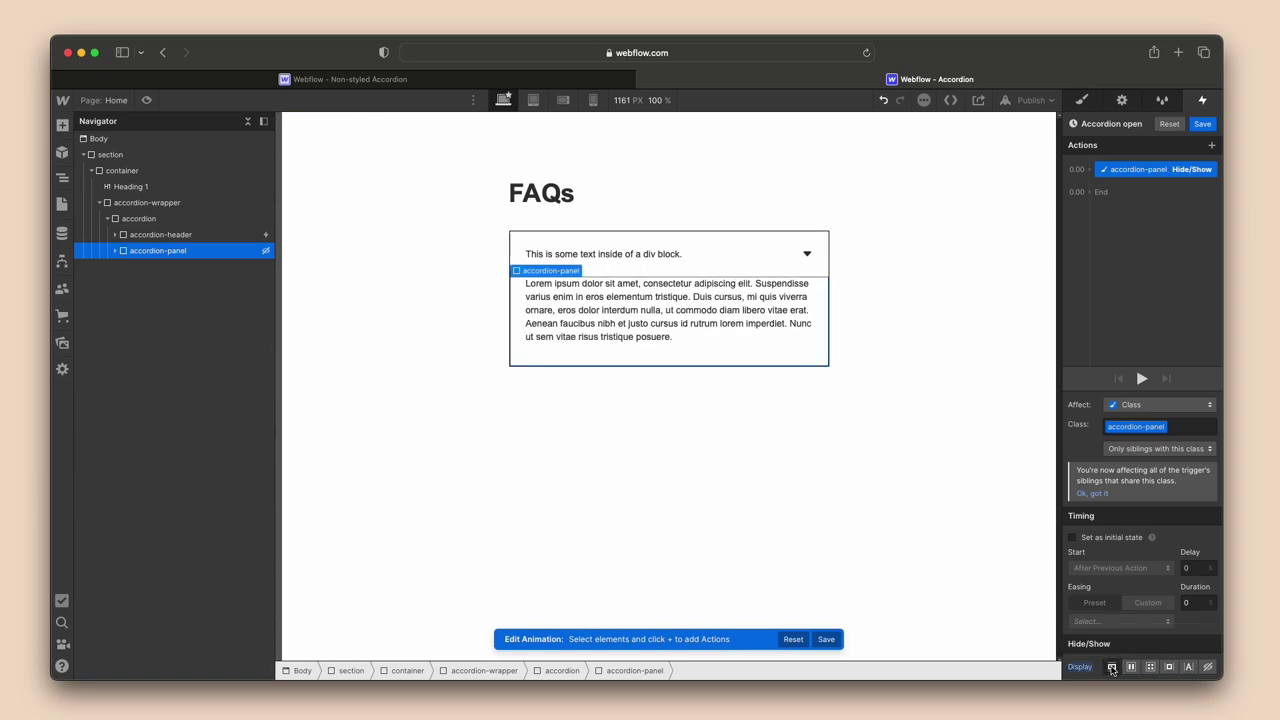
pyautogui.click(1203, 125)
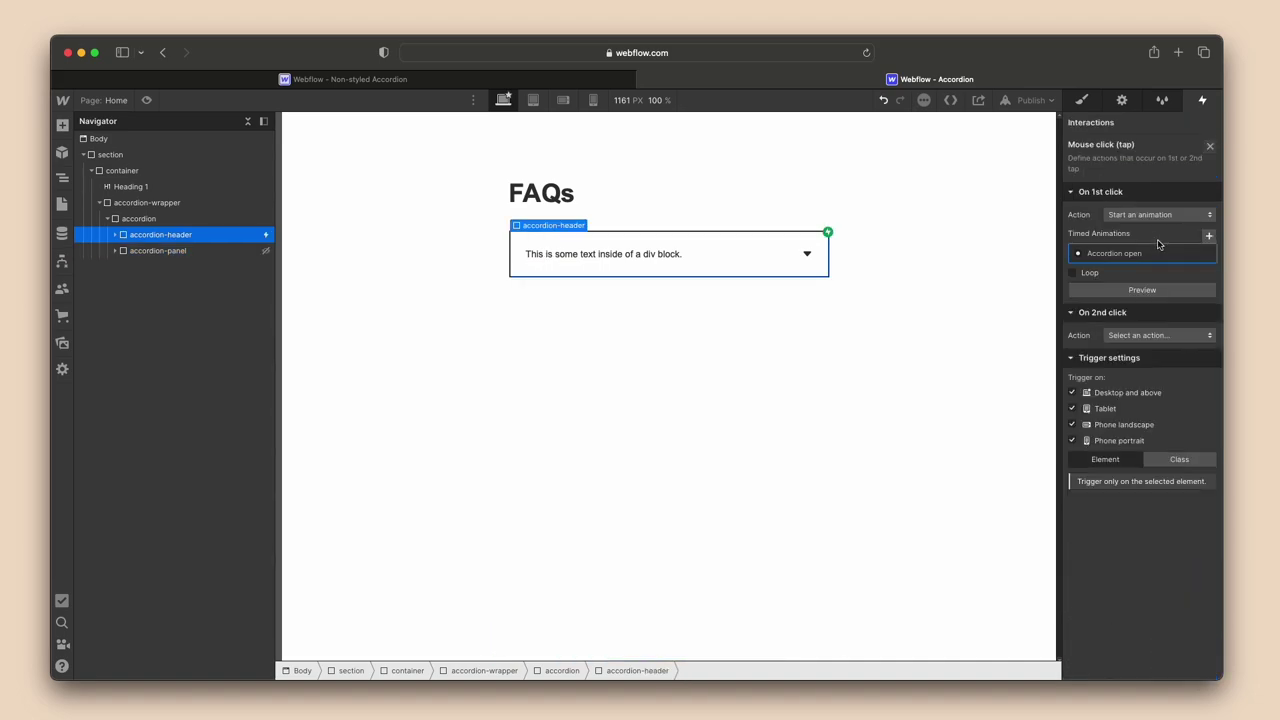
# Set the second-click action to Start an animation and create a timed animation for it named Accordion close.
pyautogui.click(1114, 338)
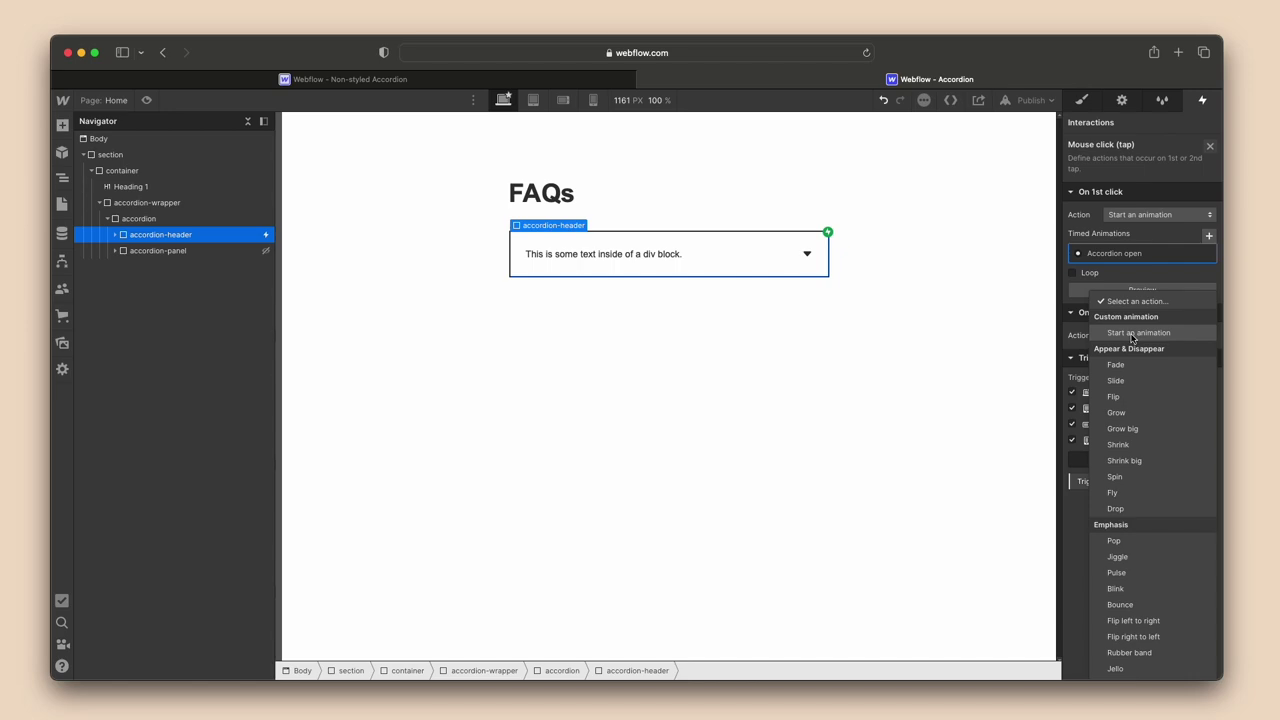
pyautogui.click(1131, 335)
pyautogui.click(1209, 357)
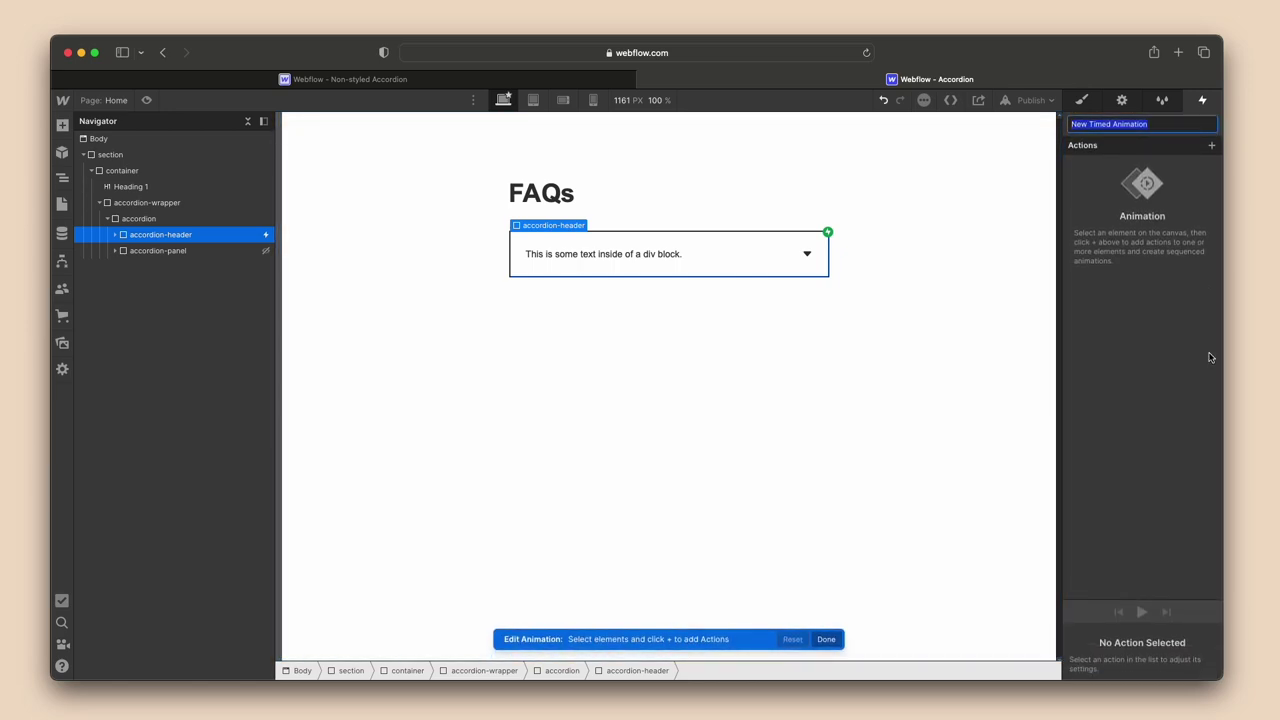
pyautogui.write('Accordion close')
pyautogui.press('Return')
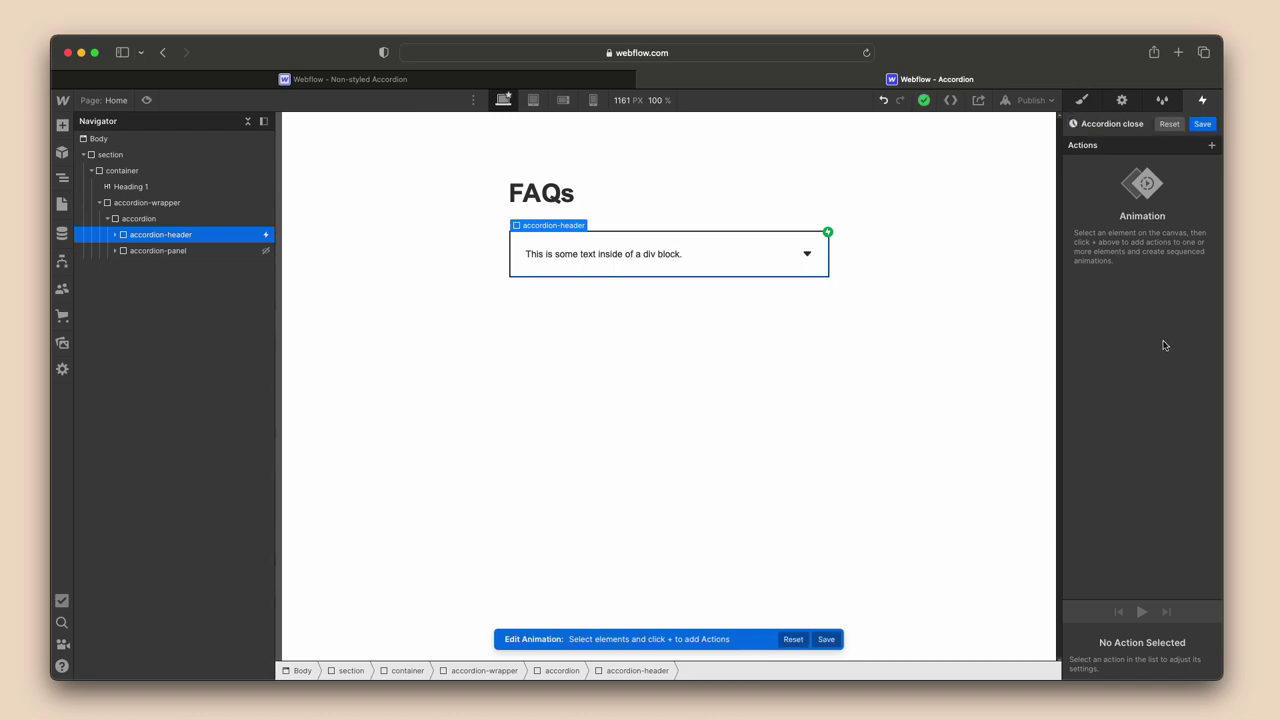
# Add a Hide/Show action to Accordion close that sets accordion-panel's display to none, and save the animation.
pyautogui.click(170, 255)
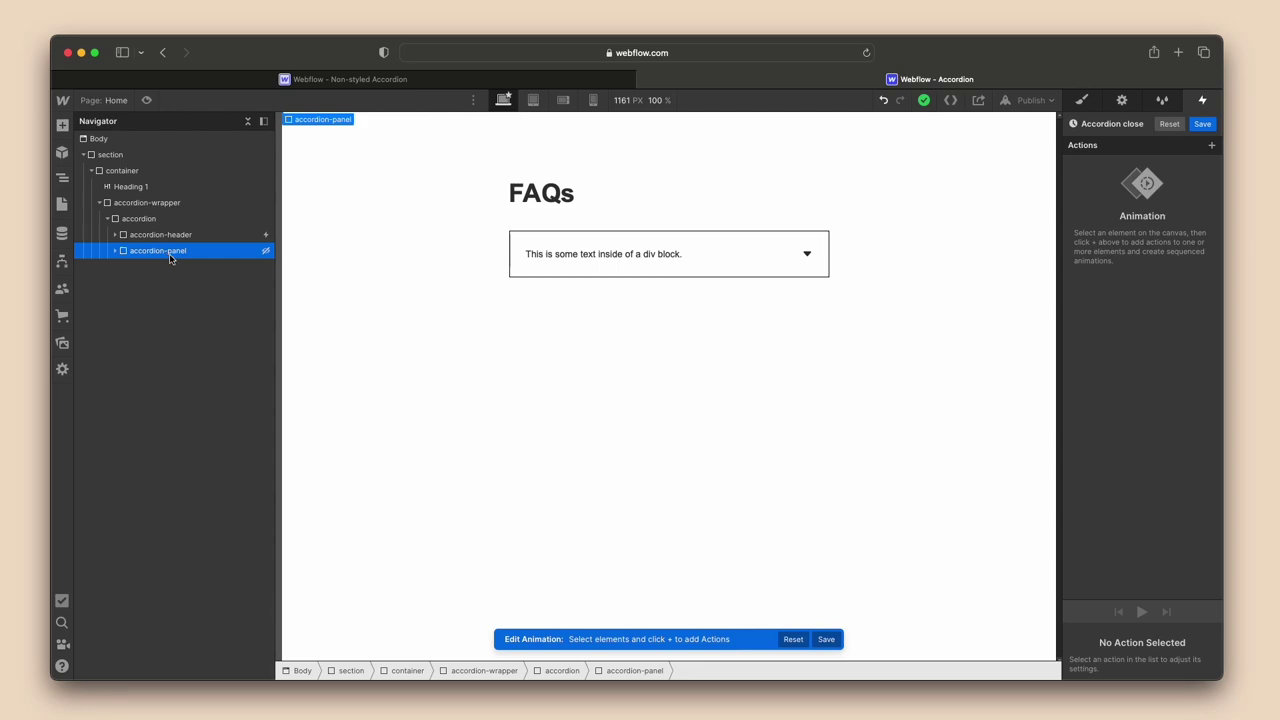
pyautogui.click(1211, 146)
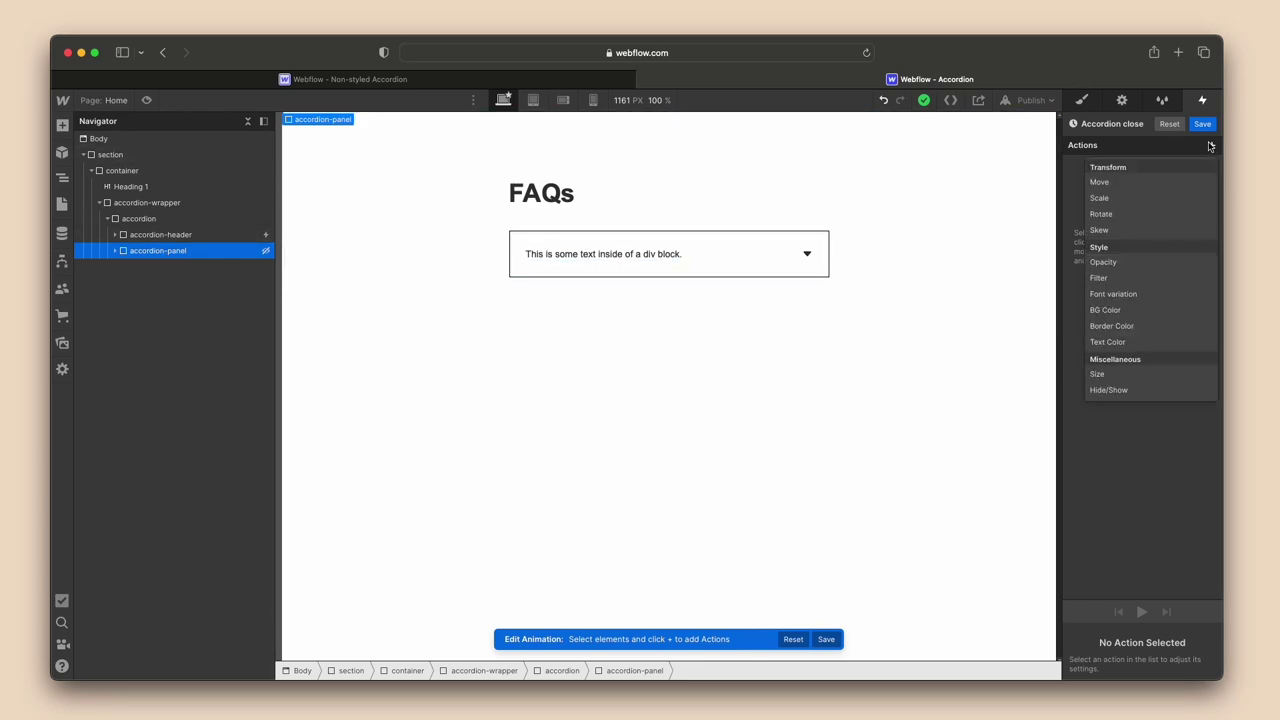
pyautogui.click(1113, 391)
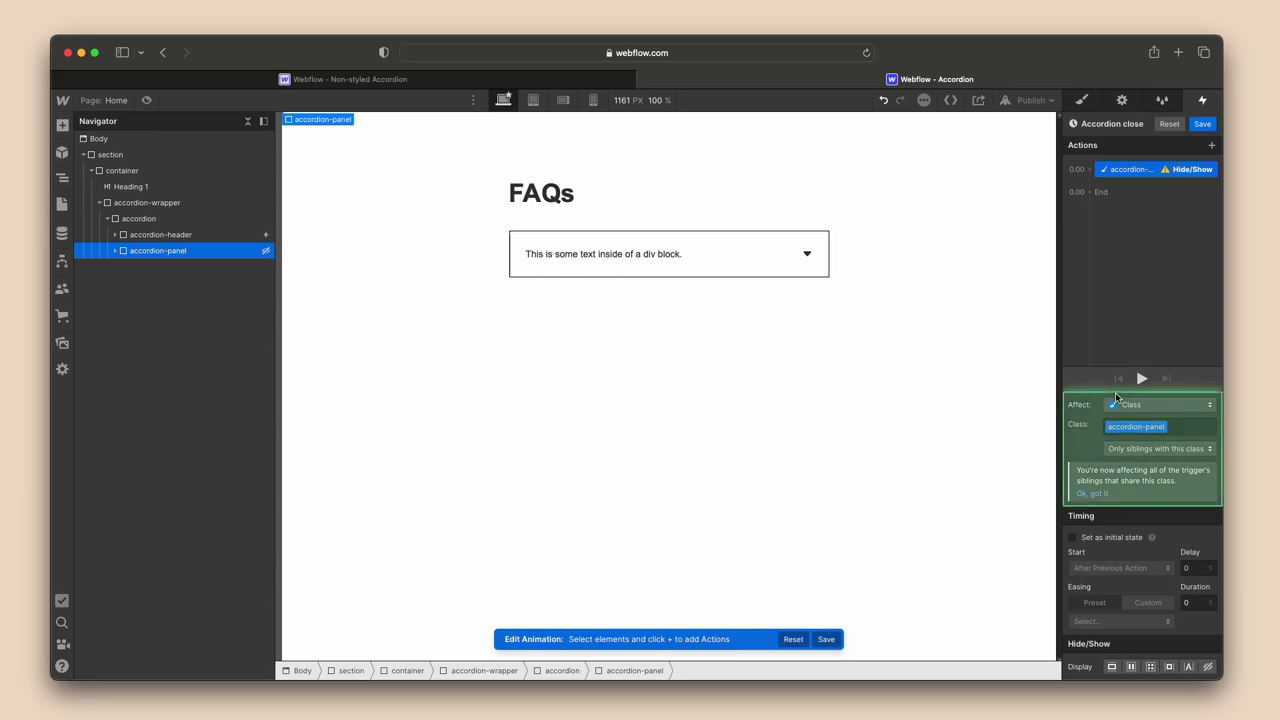
pyautogui.click(1209, 667)
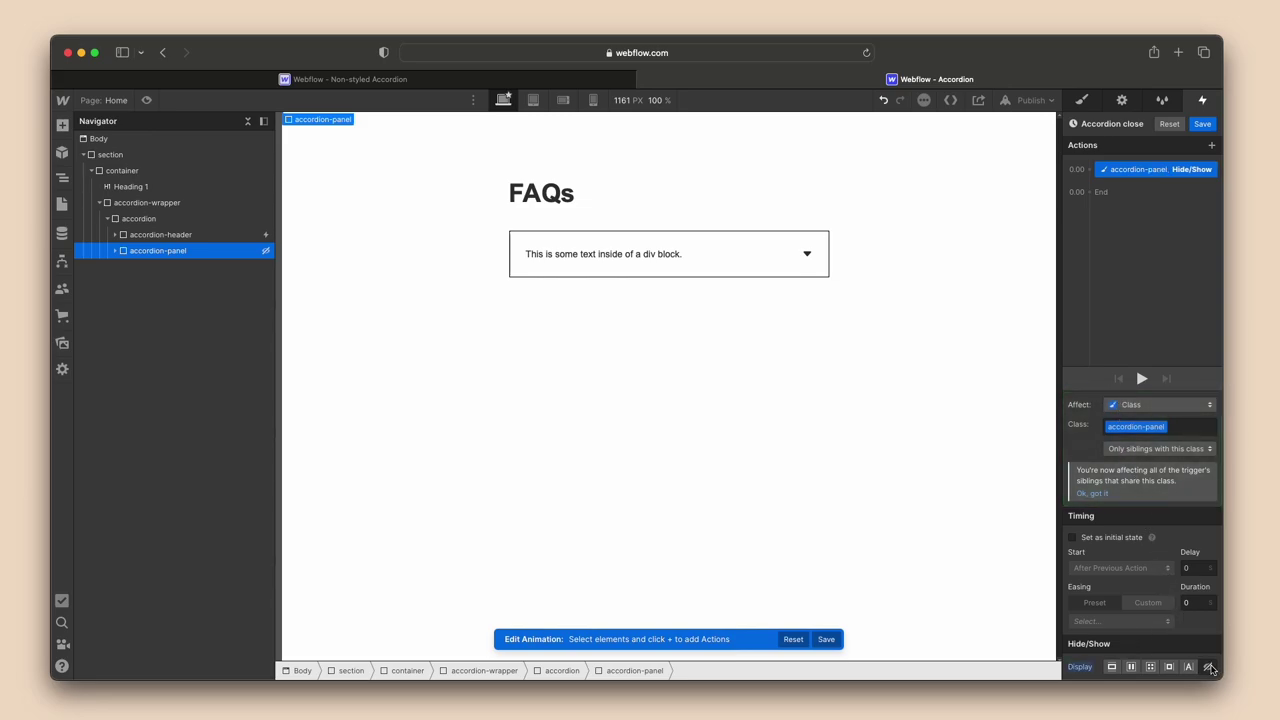
pyautogui.click(1203, 125)
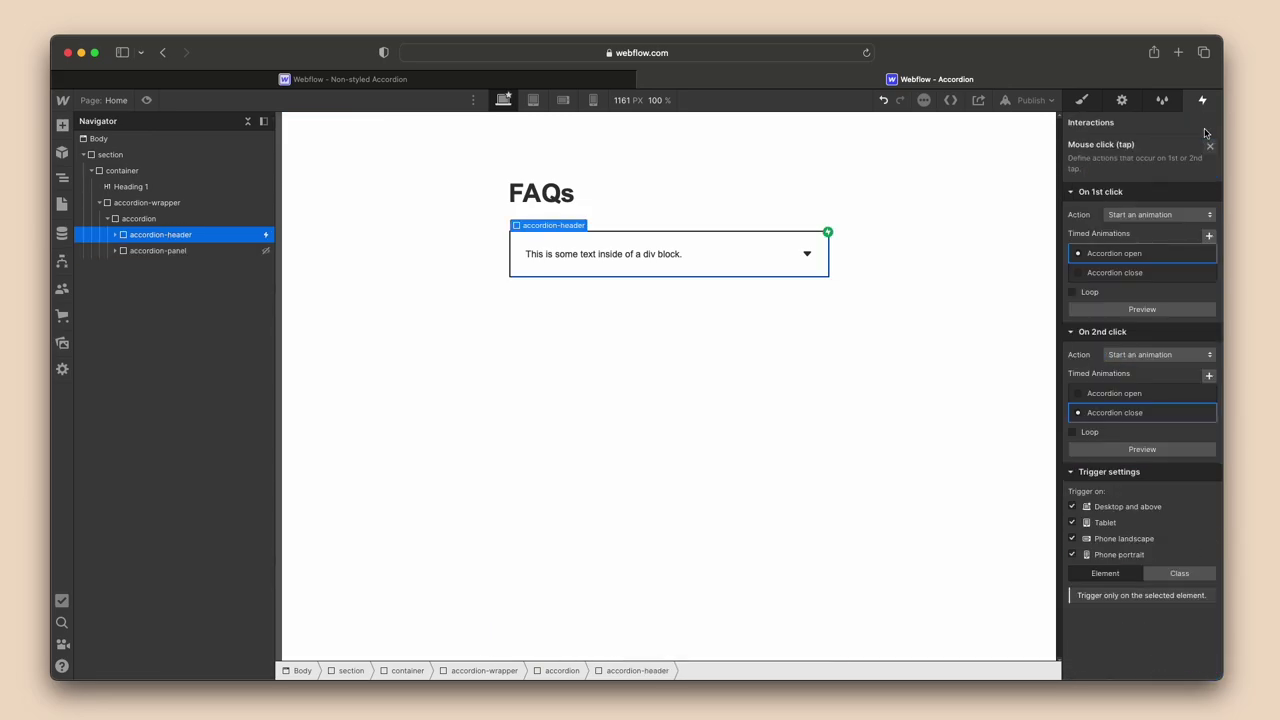
# Preview the page, test opening and closing the accordion by its header, and return to the editor.
pyautogui.click(147, 101)
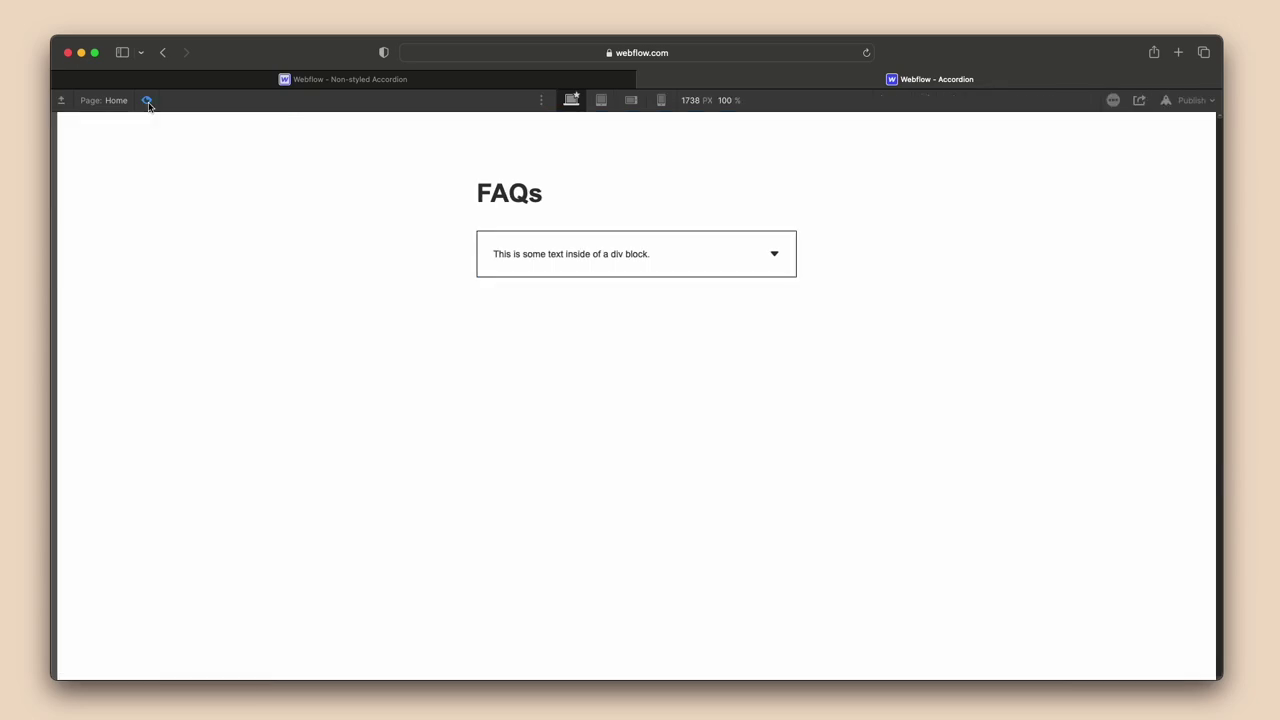
pyautogui.click(540, 257)
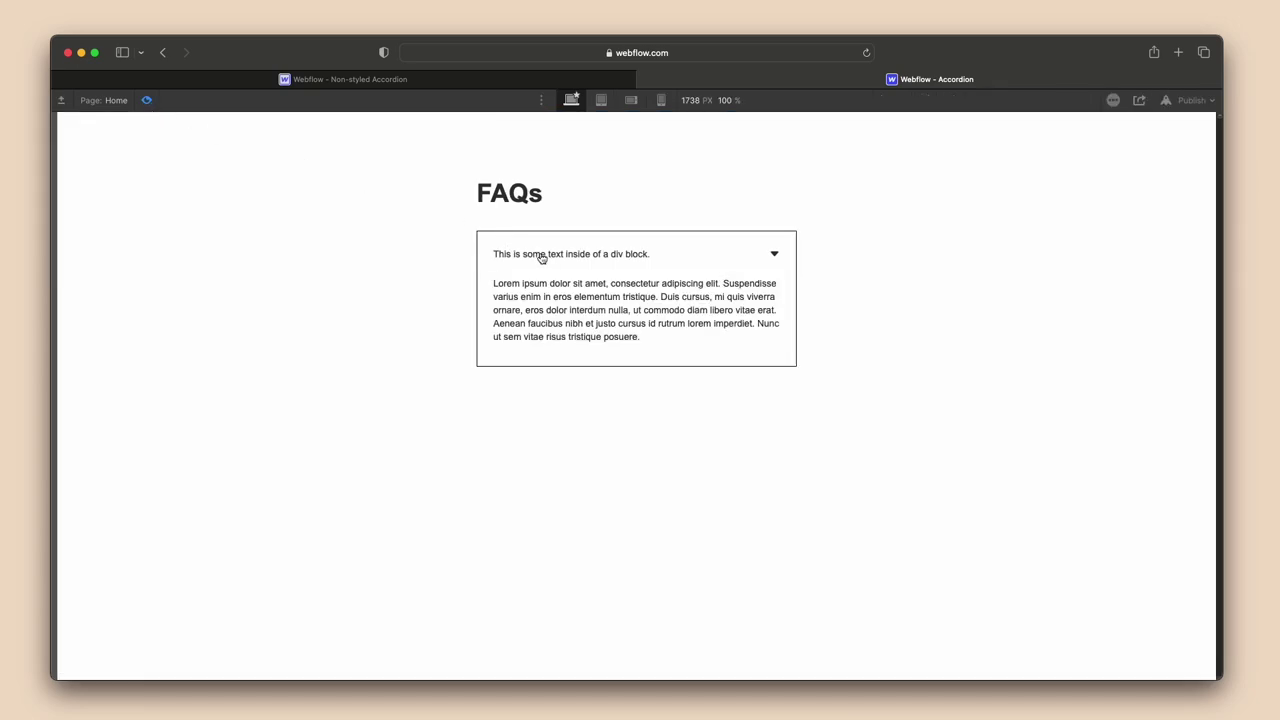
pyautogui.click(540, 257)
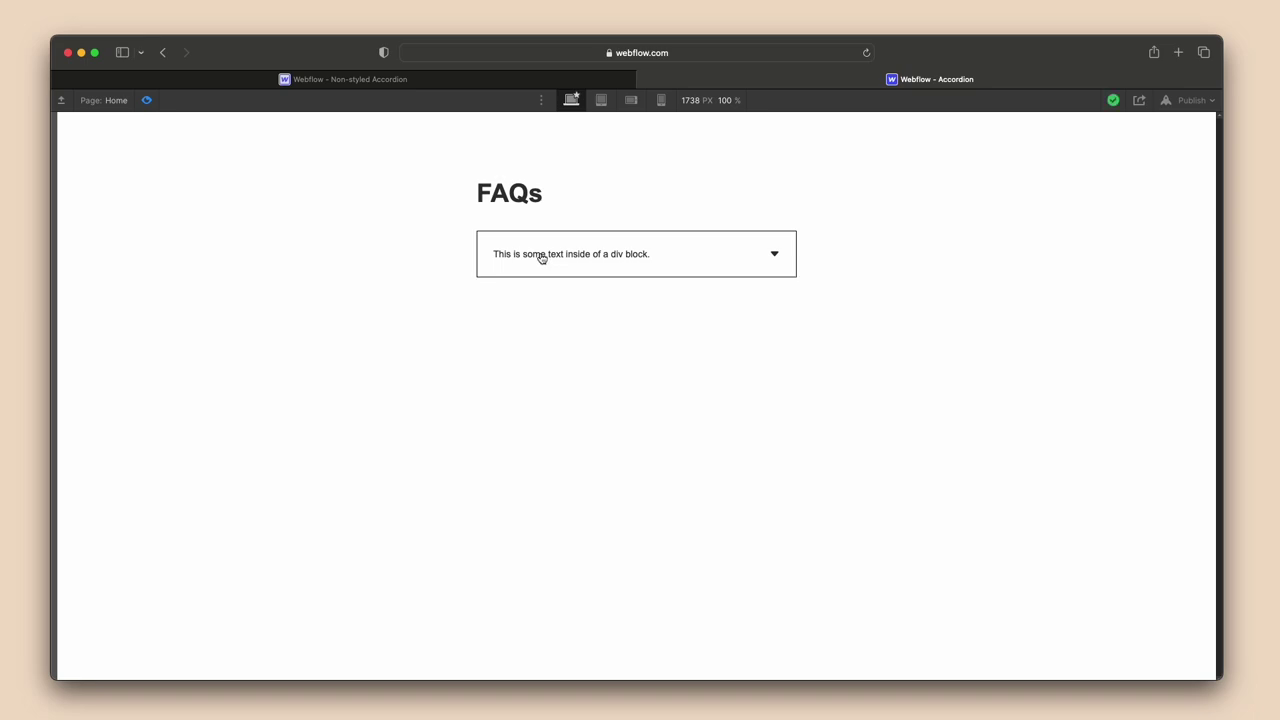
pyautogui.click(145, 102)
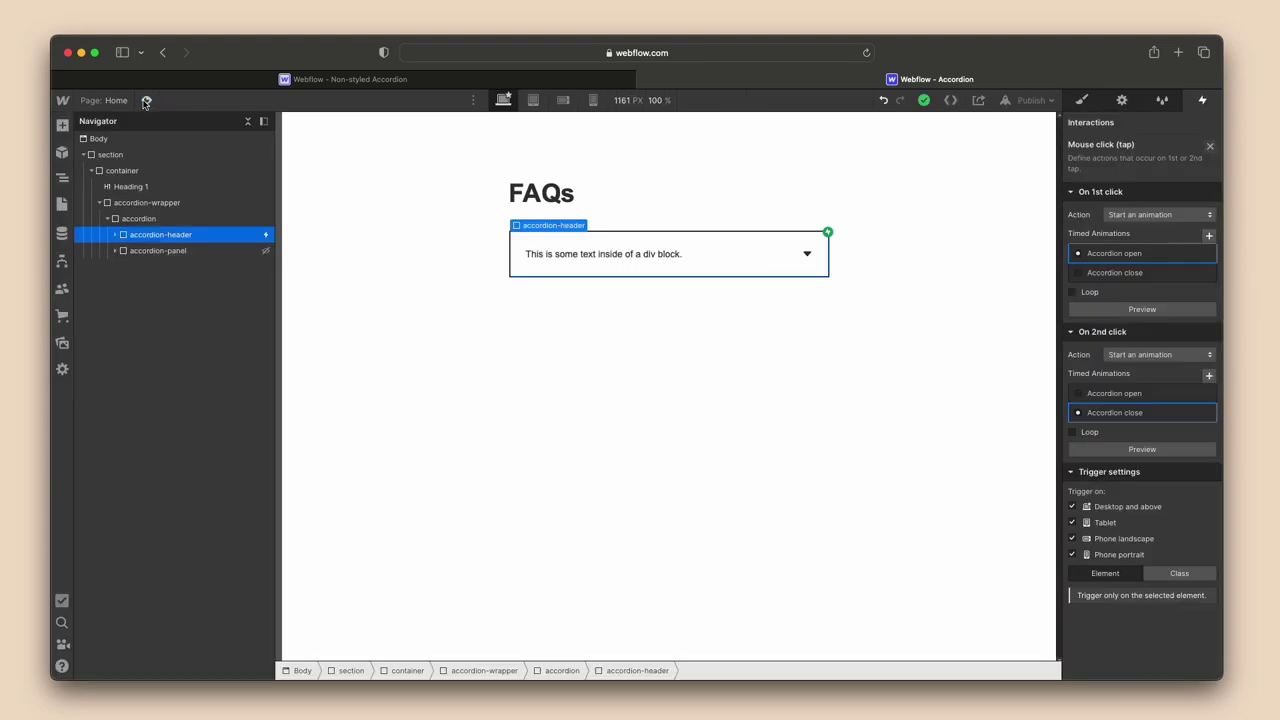
# Switch to the Non-styled Accordion project and preview how its first FAQ item and arrow behave when opened and closed.
pyautogui.click(257, 84)
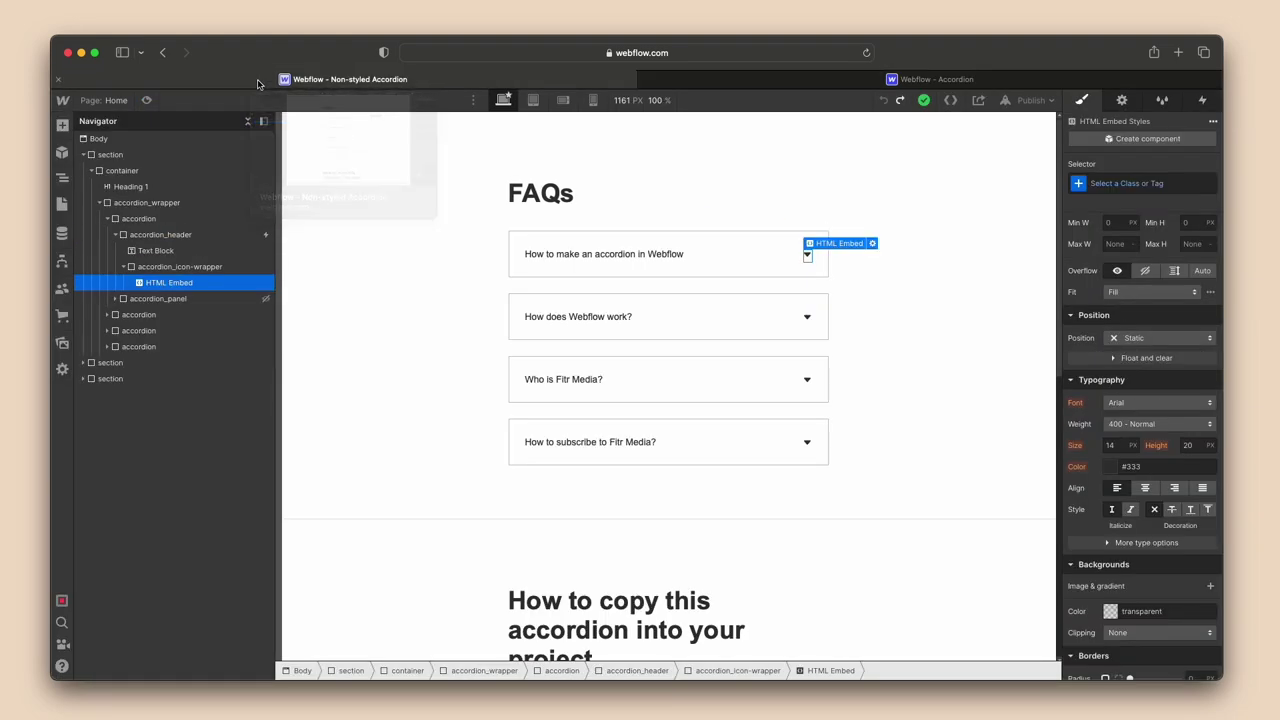
pyautogui.click(146, 102)
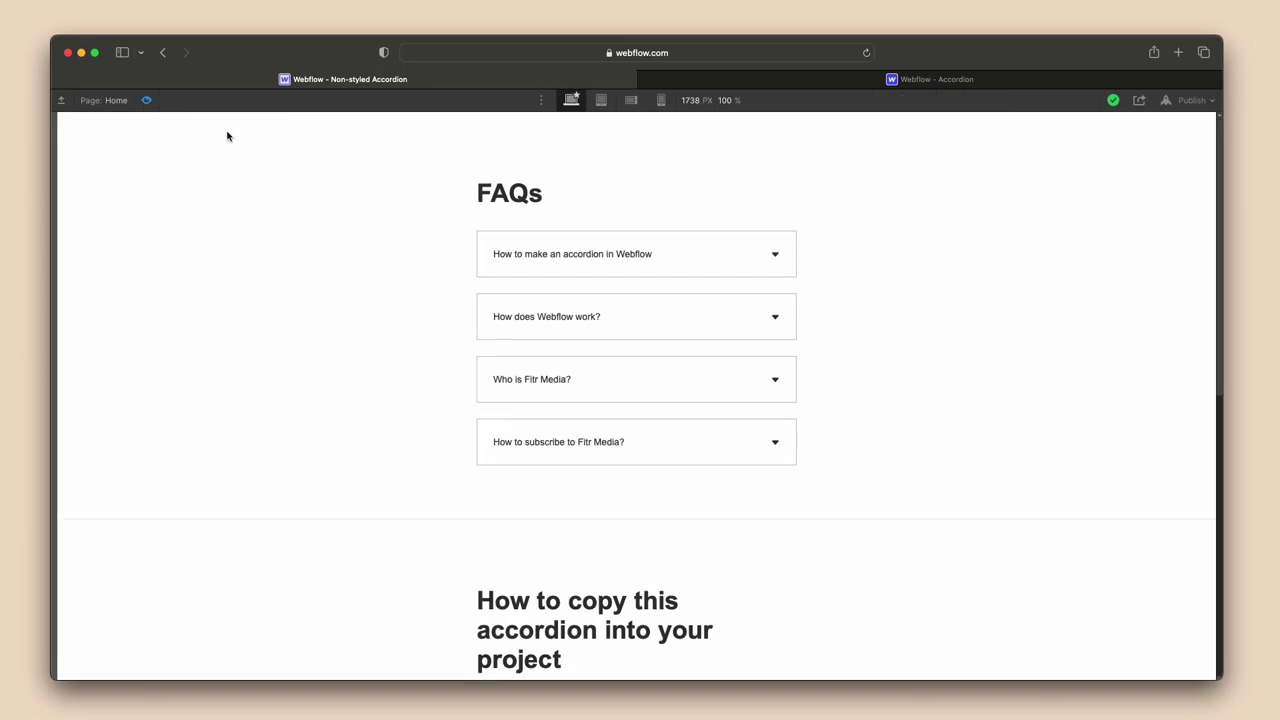
pyautogui.click(515, 257)
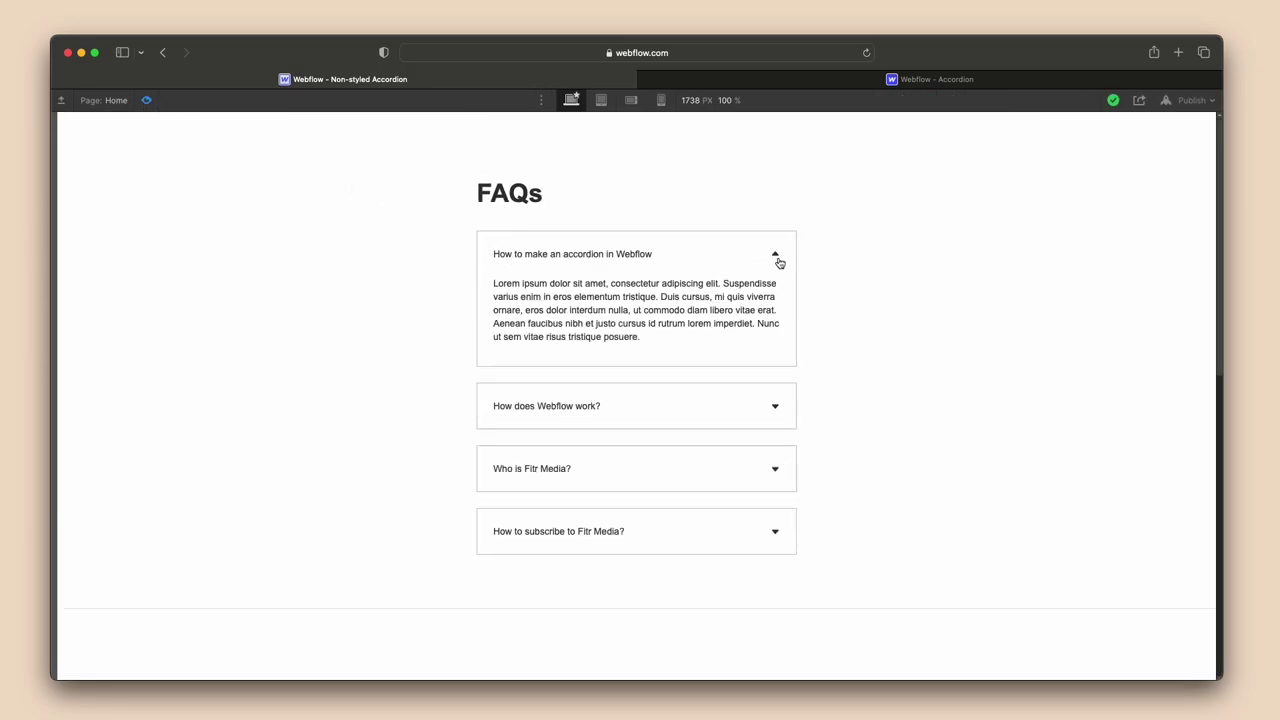
pyautogui.click(706, 260)
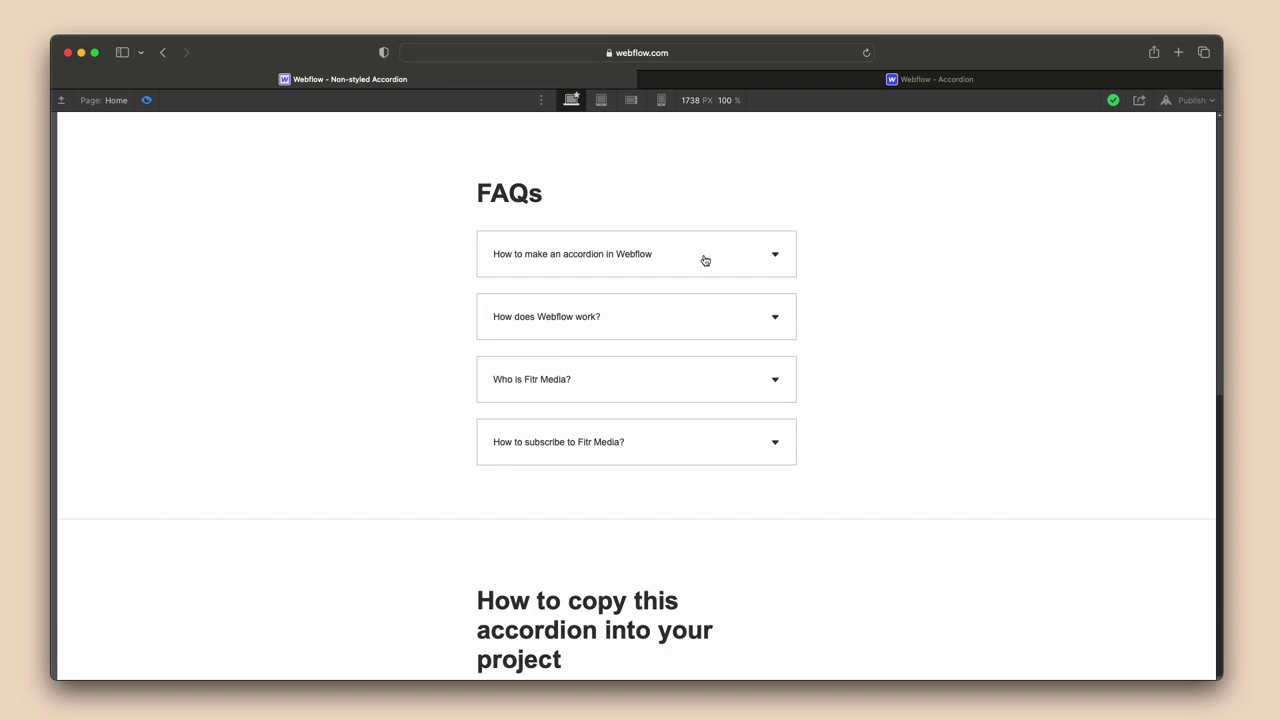
pyautogui.click(146, 100)
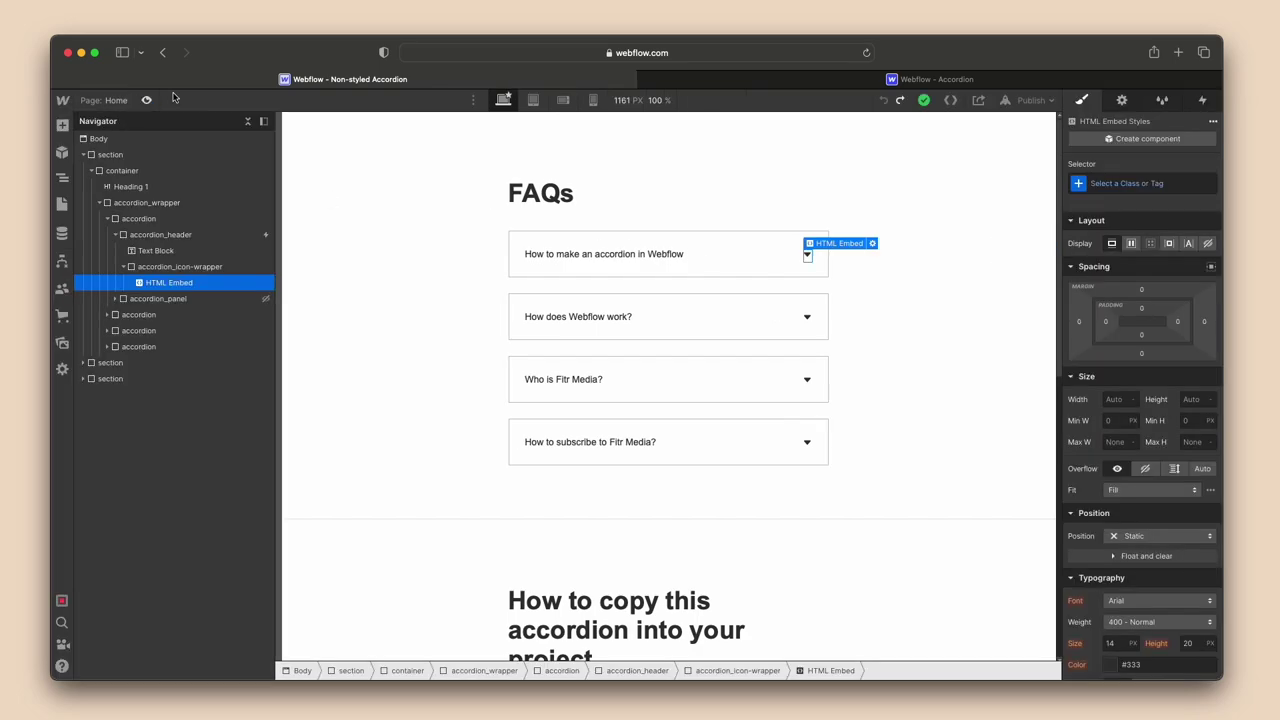
# Switch to the Accordion project and add a Rotate action for accordion-icon-wrapper to the Accordion open animation, alongside the panel's Hide/Show action.
pyautogui.click(799, 86)
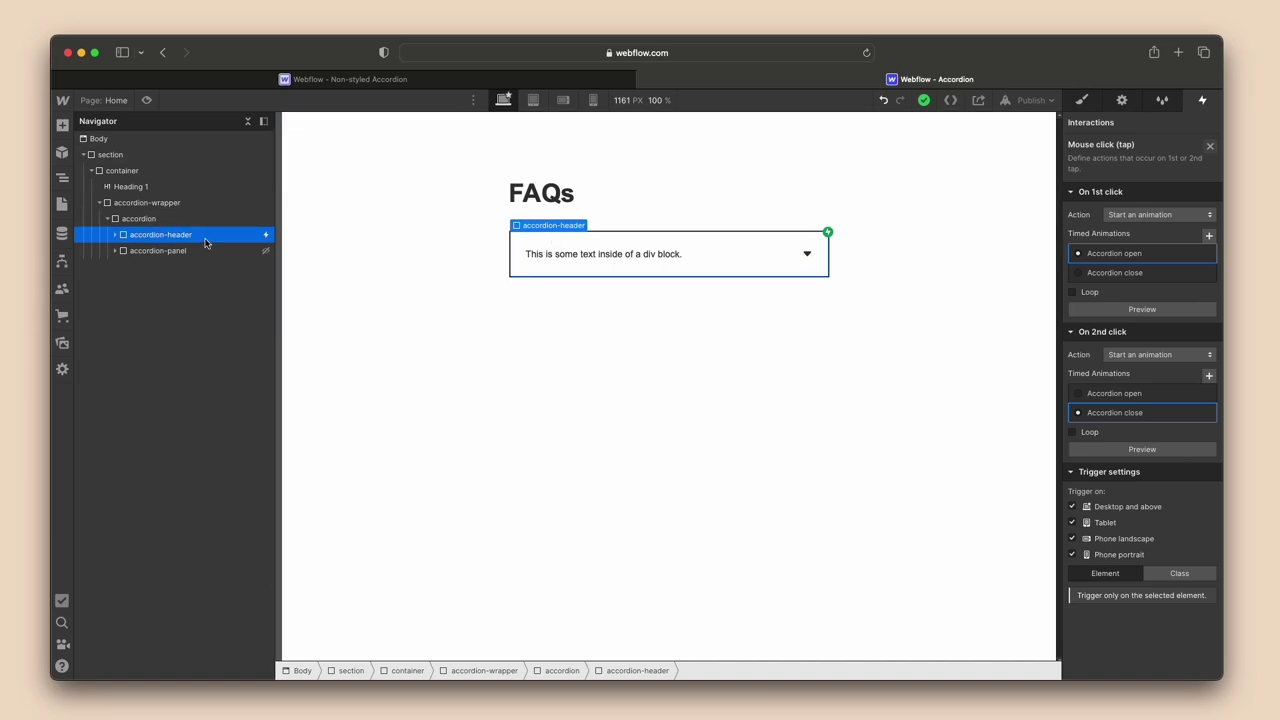
pyautogui.click(1101, 257)
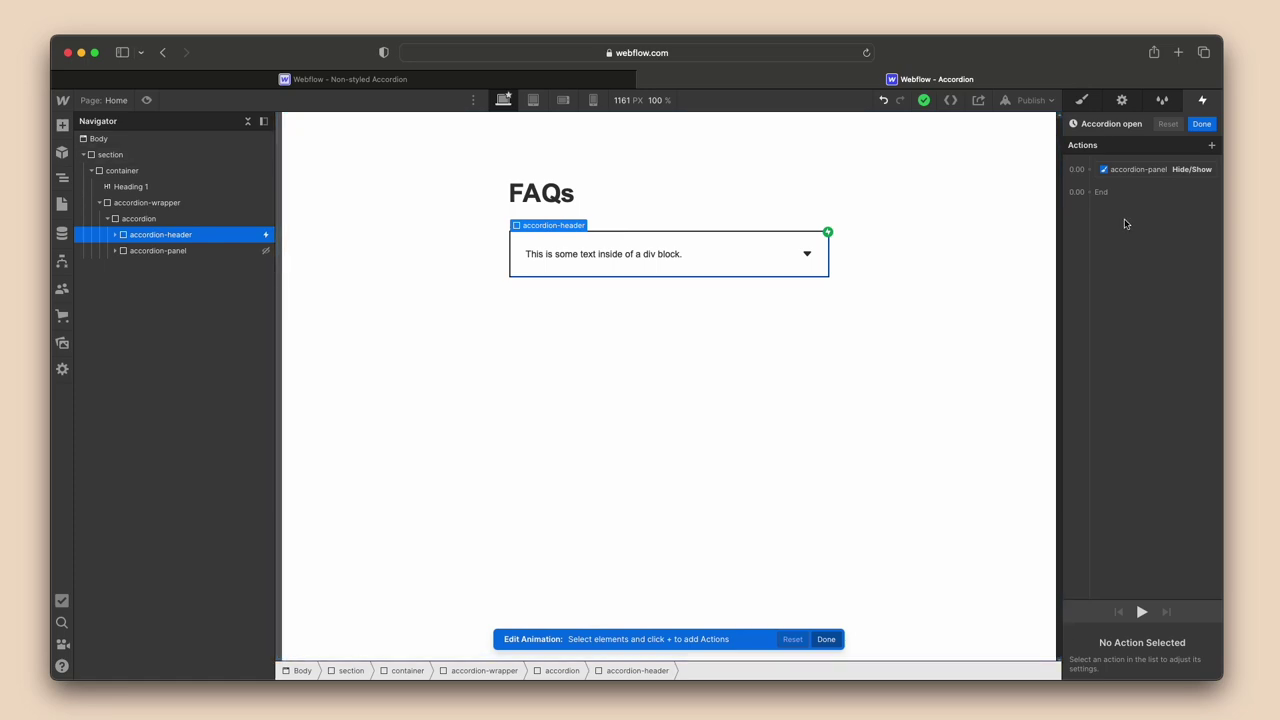
pyautogui.click(115, 234)
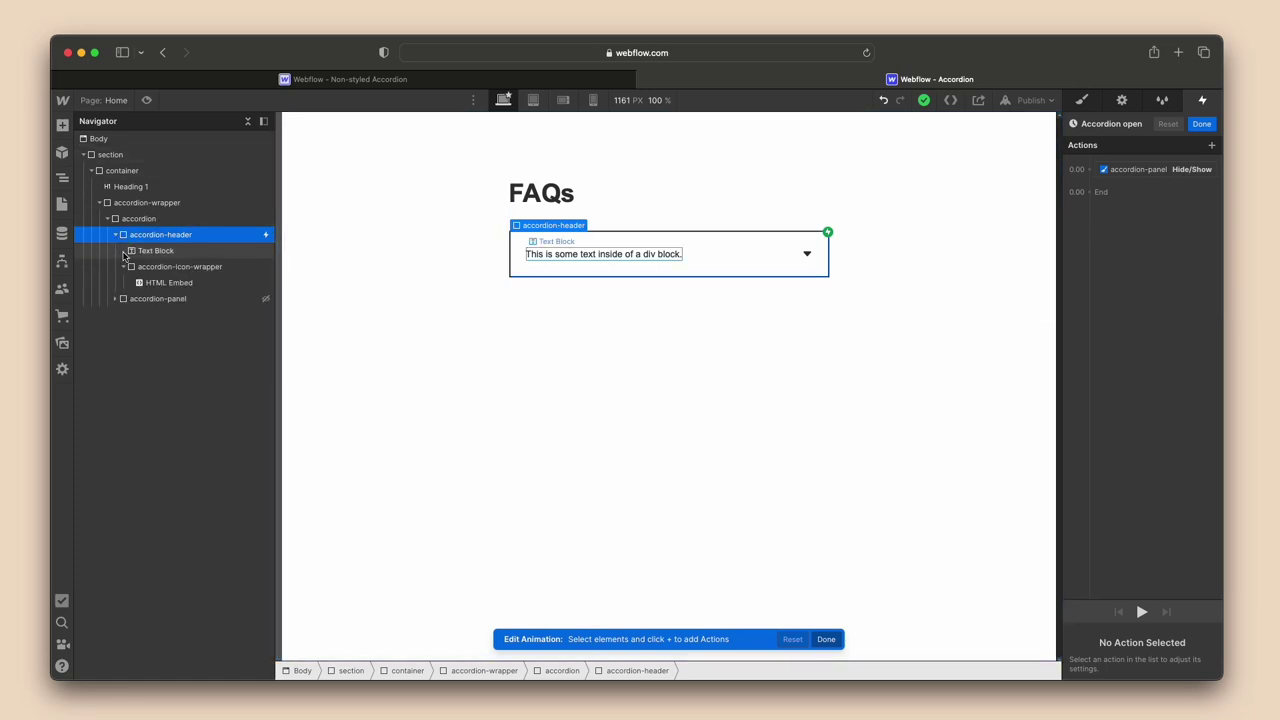
pyautogui.click(123, 266)
pyautogui.click(175, 266)
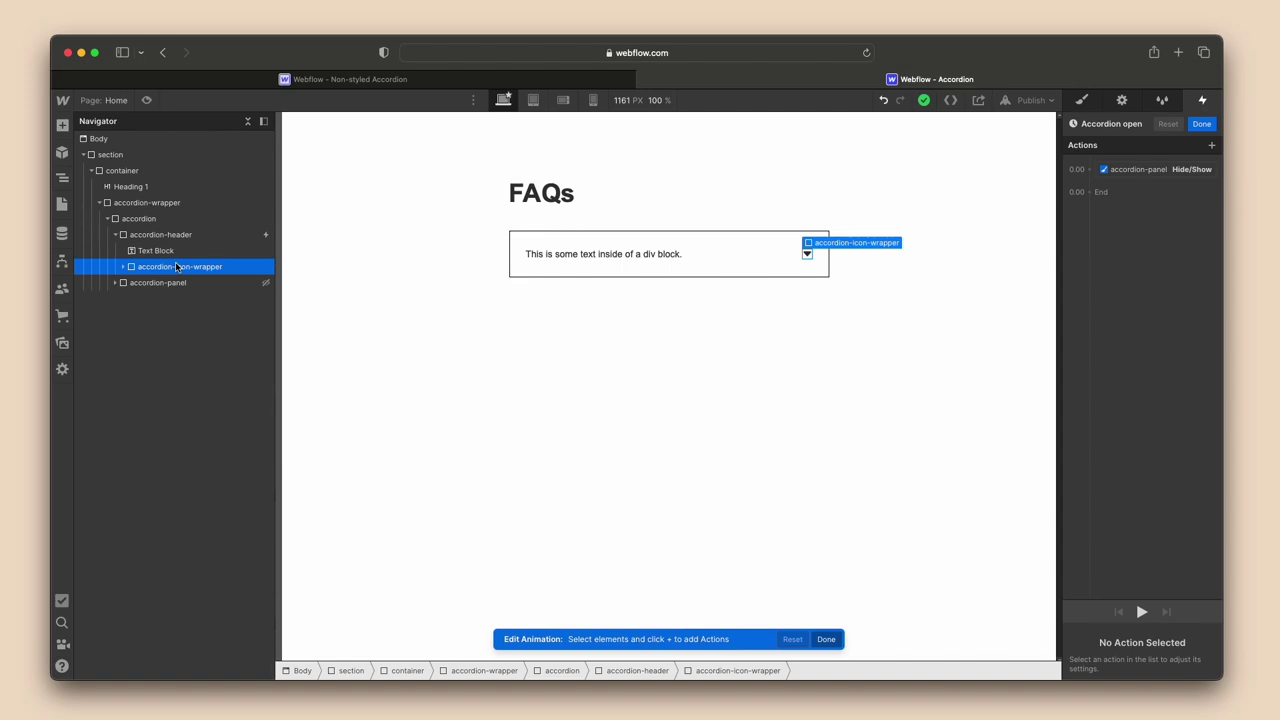
pyautogui.click(1090, 172)
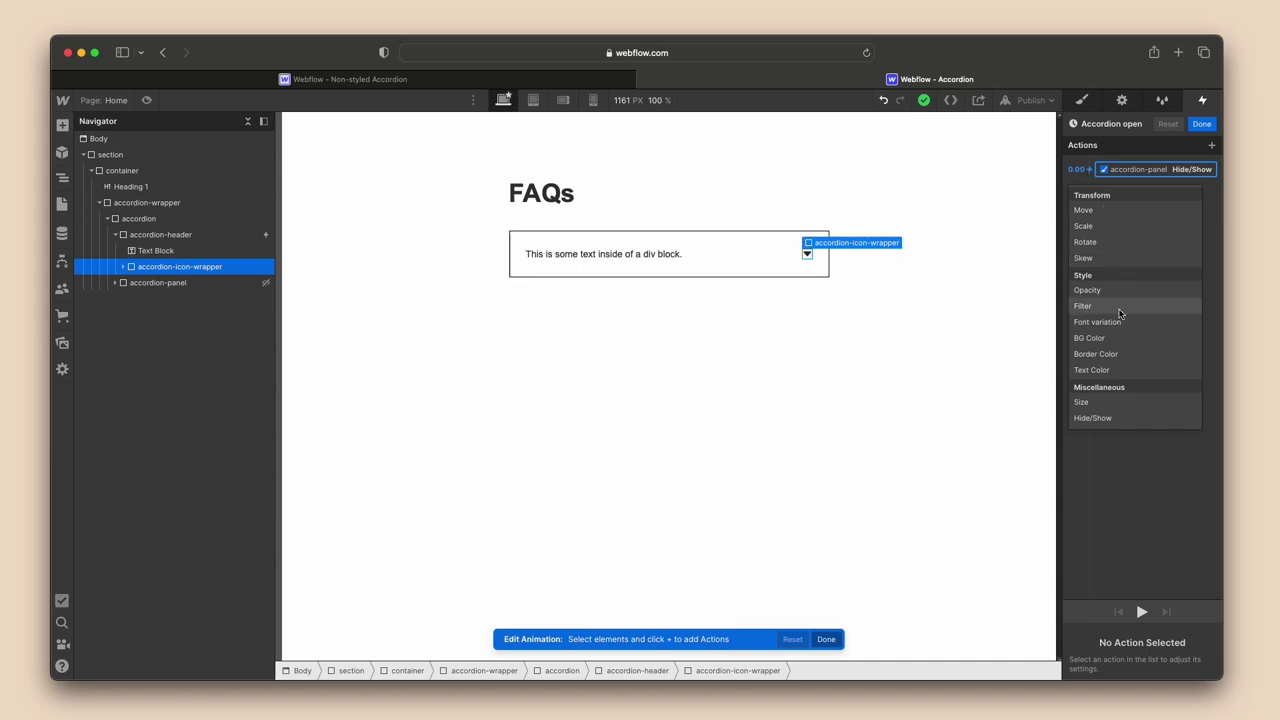
pyautogui.click(1104, 262)
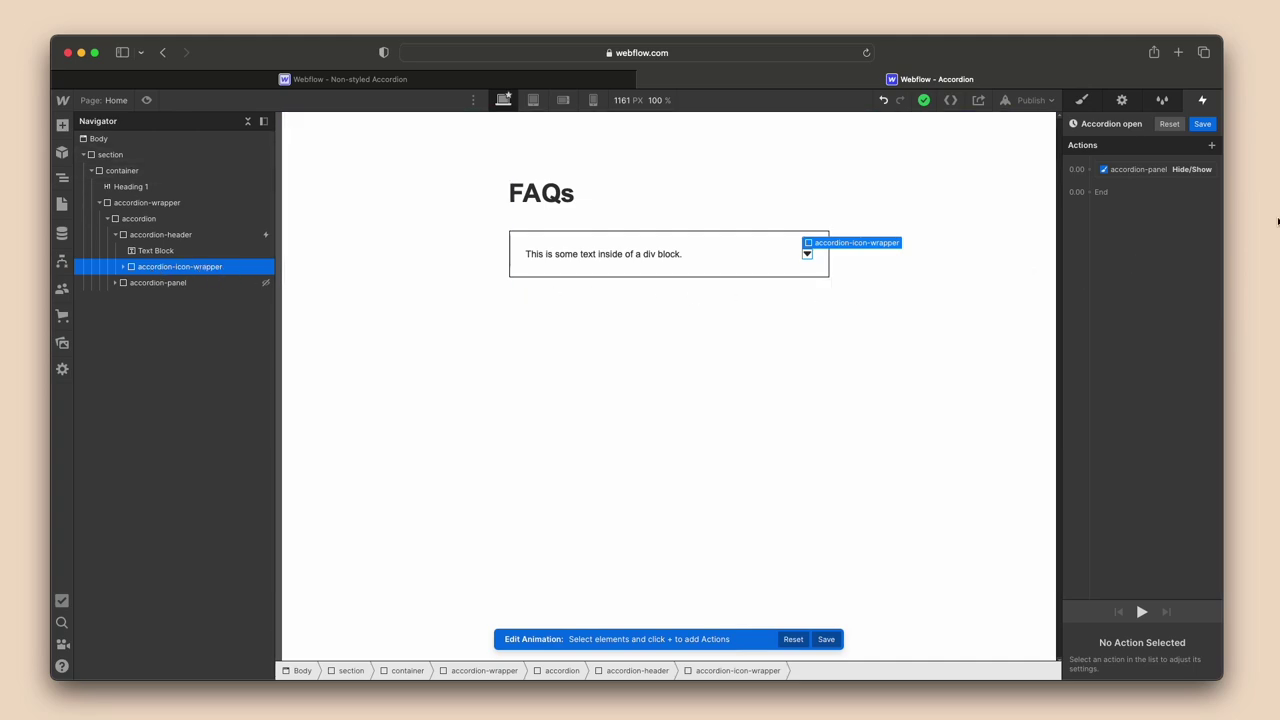
pyautogui.click(1091, 170)
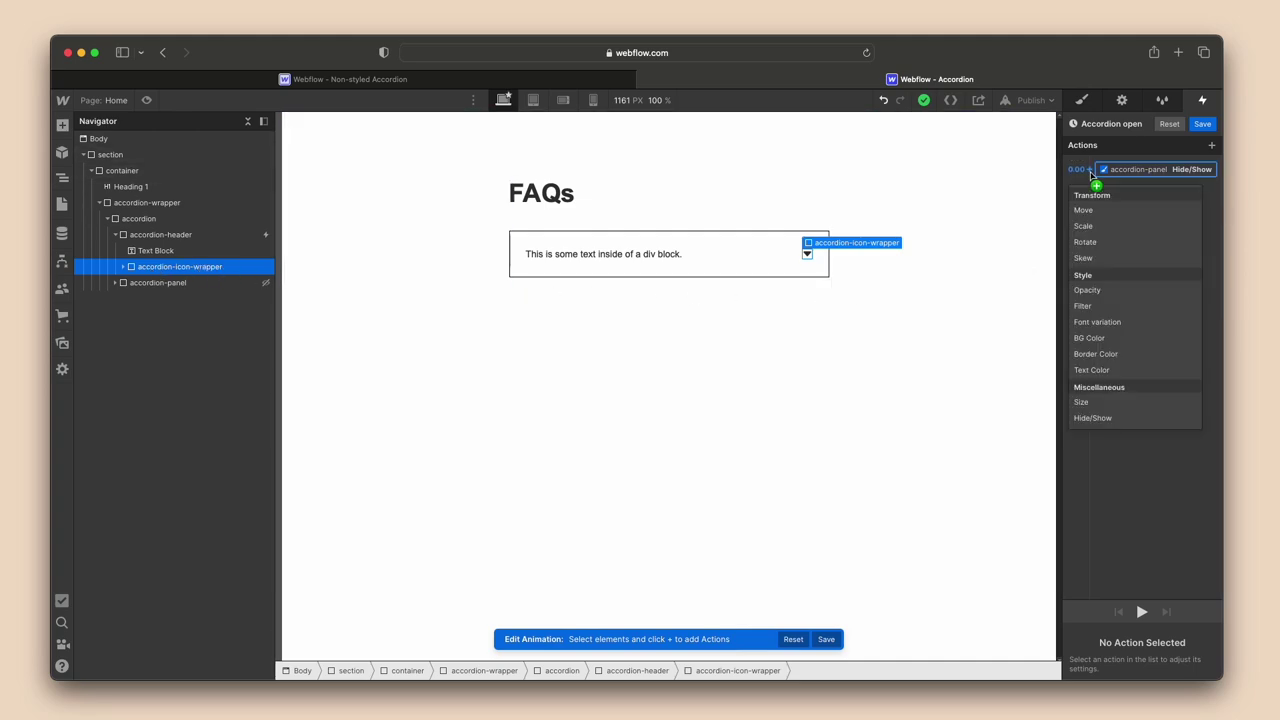
pyautogui.click(1086, 243)
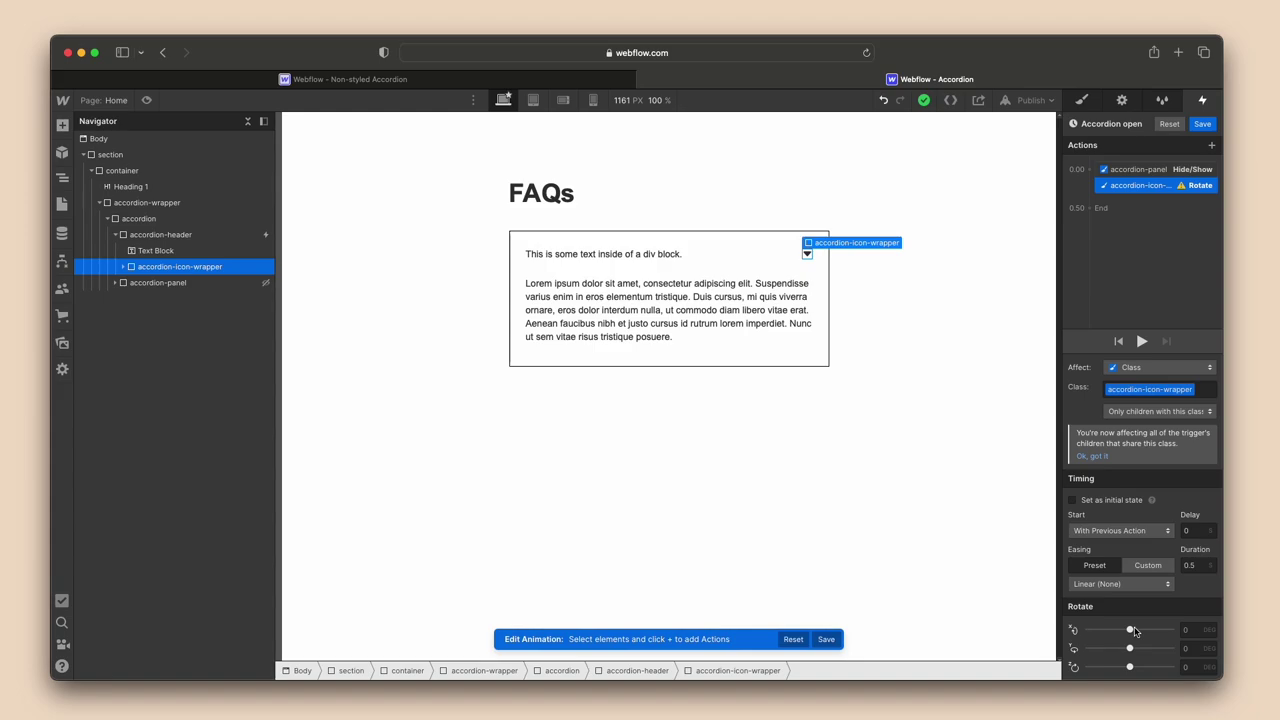
pyautogui.moveTo(1130, 667); pyautogui.dragTo(1167, 667)
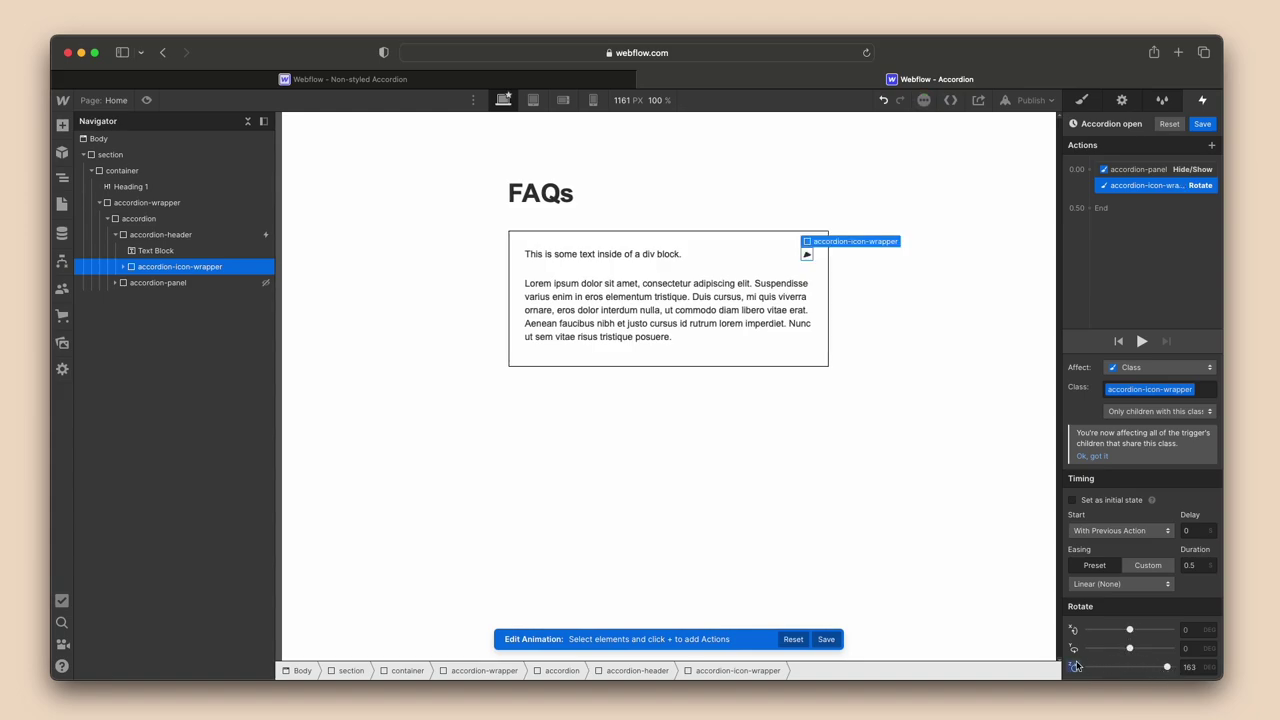
pyautogui.moveTo(1130, 629); pyautogui.dragTo(1066, 642)
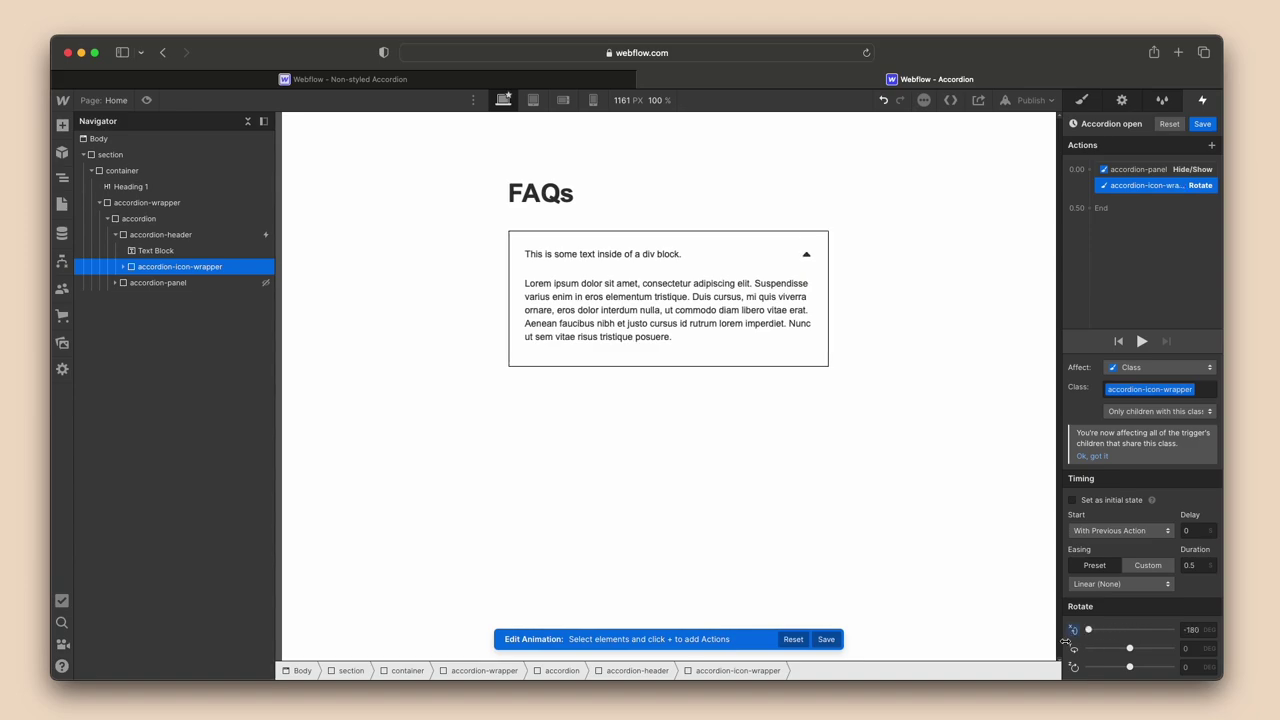
pyautogui.click(1075, 629)
# Set the icon's Rotate action to a 0.25 s duration and -180 degrees on the X axis, and save Accordion open.
pyautogui.click(1197, 567)
pyautogui.press('BackSpace')
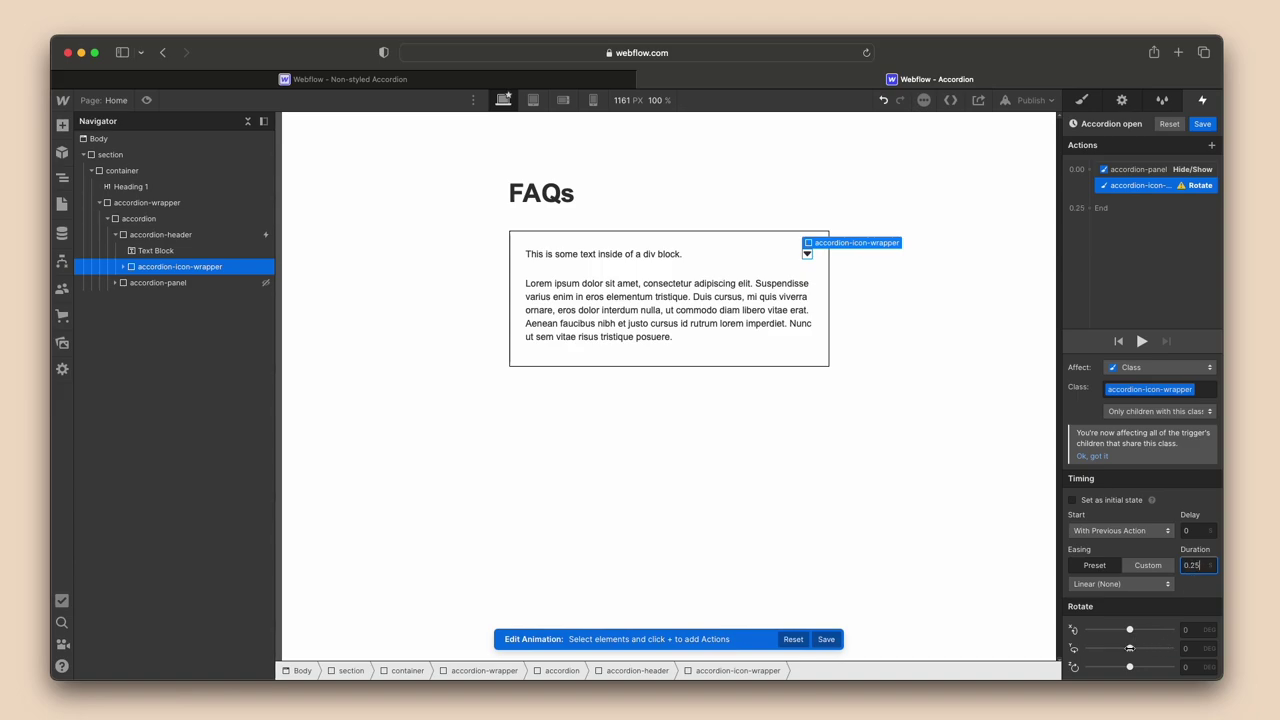
pyautogui.moveTo(1130, 631); pyautogui.dragTo(1028, 632)
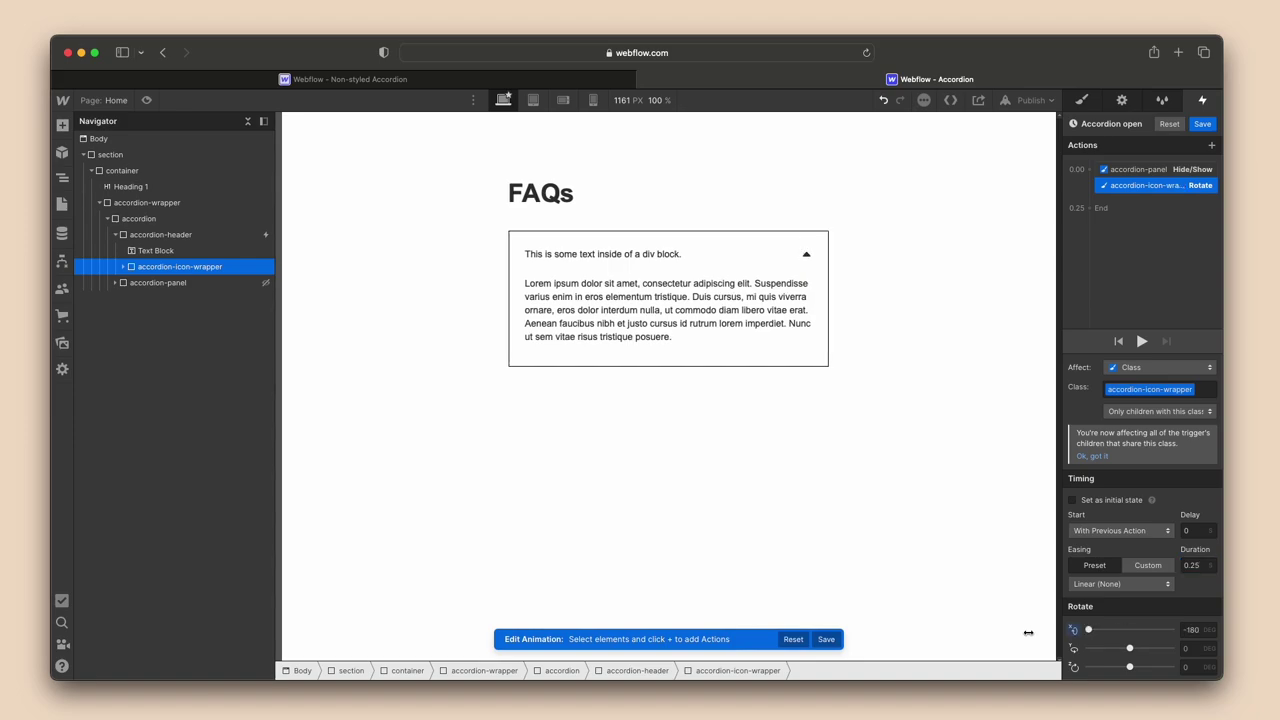
pyautogui.click(1203, 125)
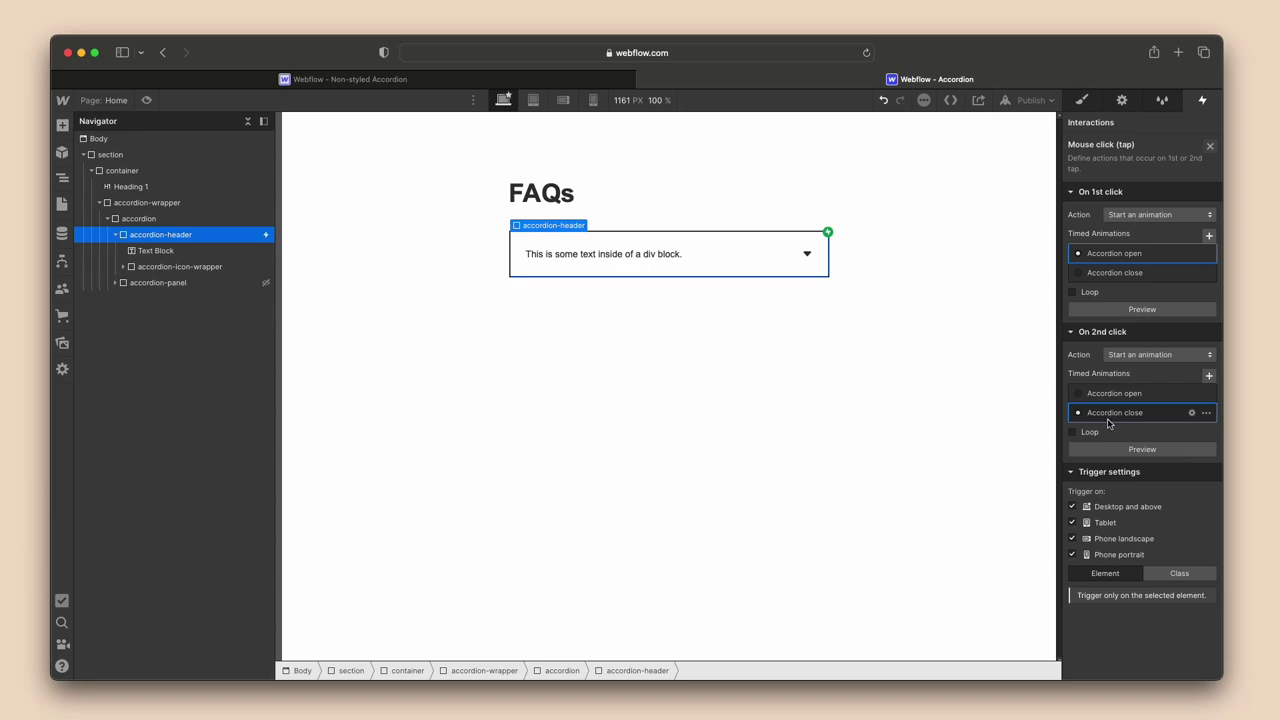
# Add a Rotate action for accordion-icon-wrapper to the Accordion close animation, alongside the panel's Hide/Show action.
pyautogui.click(1191, 392)
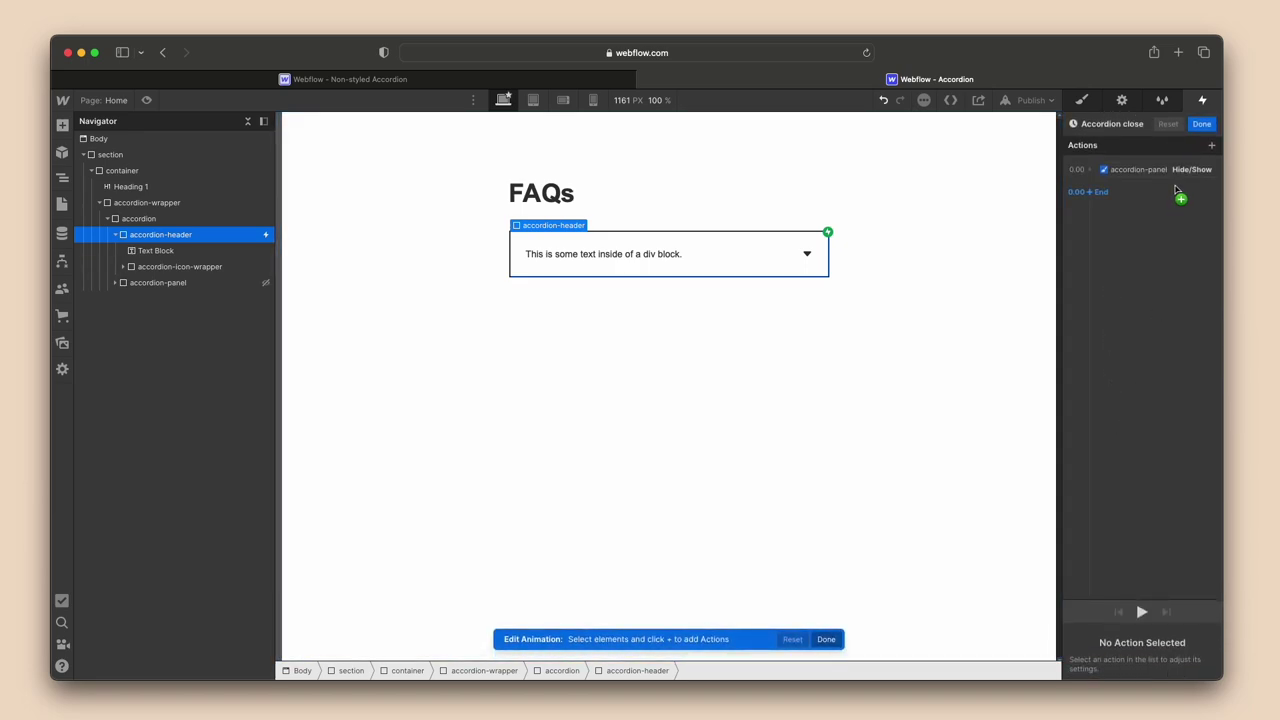
pyautogui.click(170, 266)
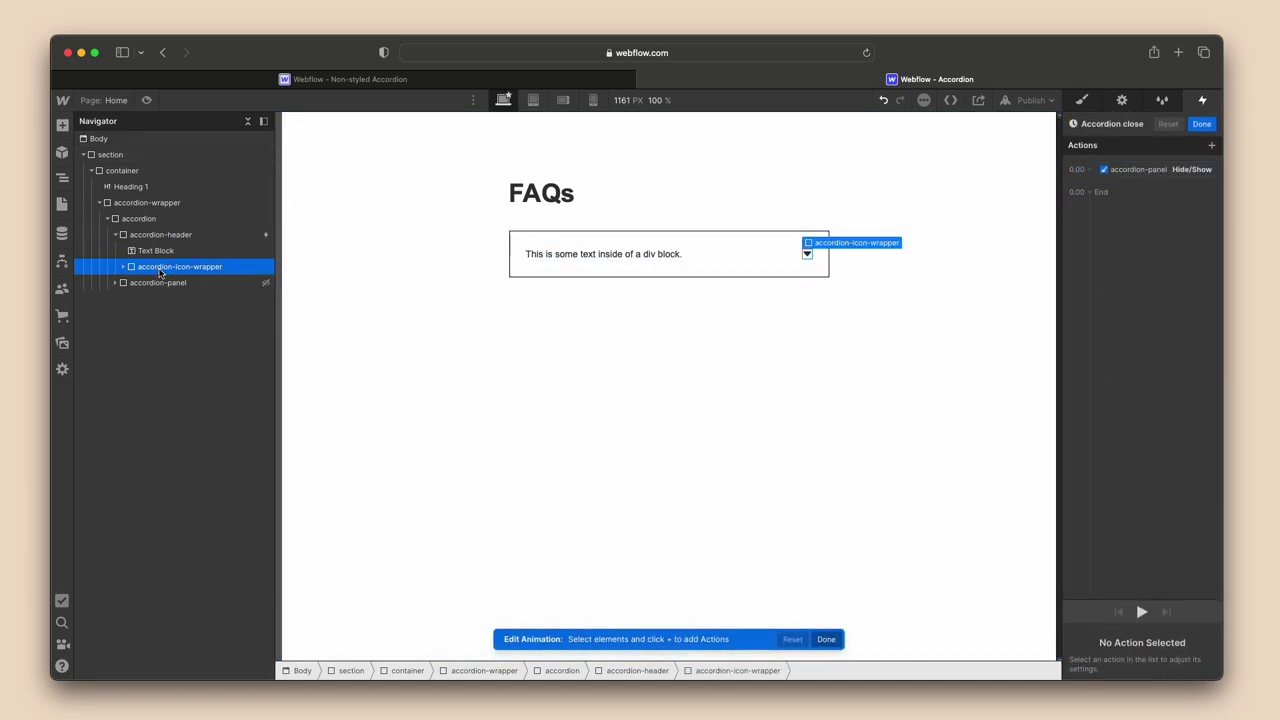
pyautogui.moveTo(178, 276); pyautogui.dragTo(1090, 172)
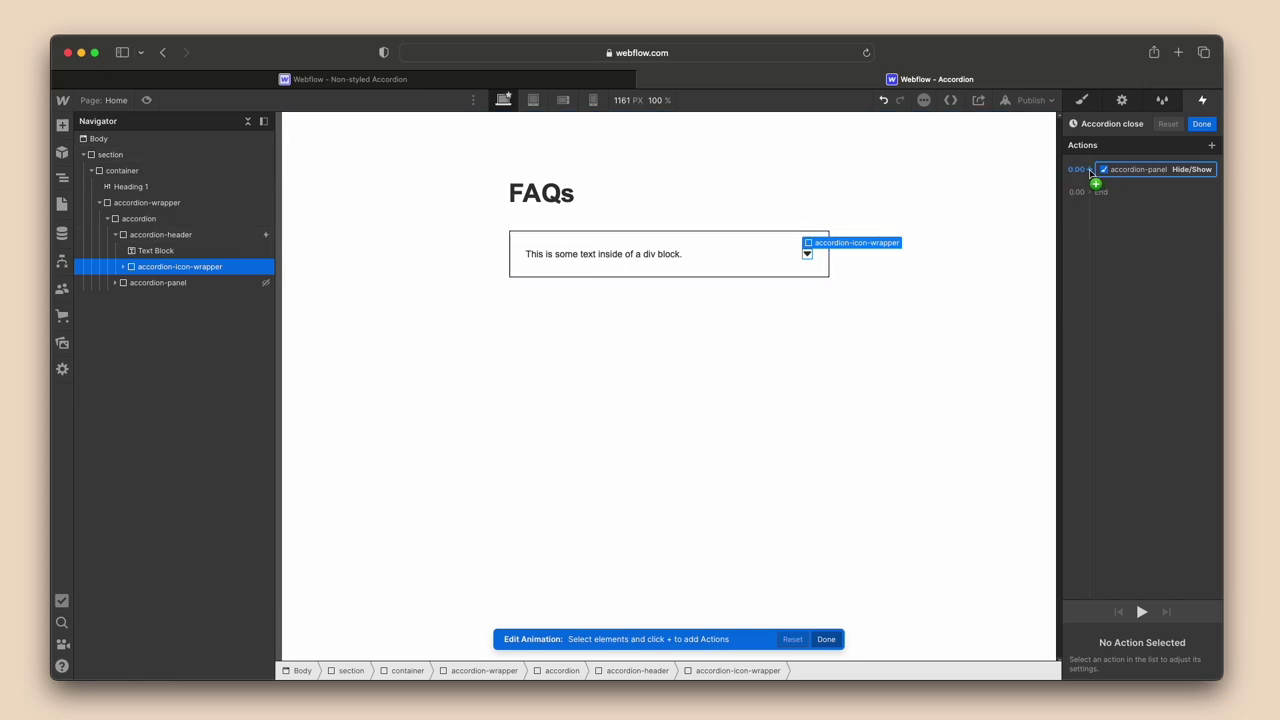
pyautogui.click(1090, 170)
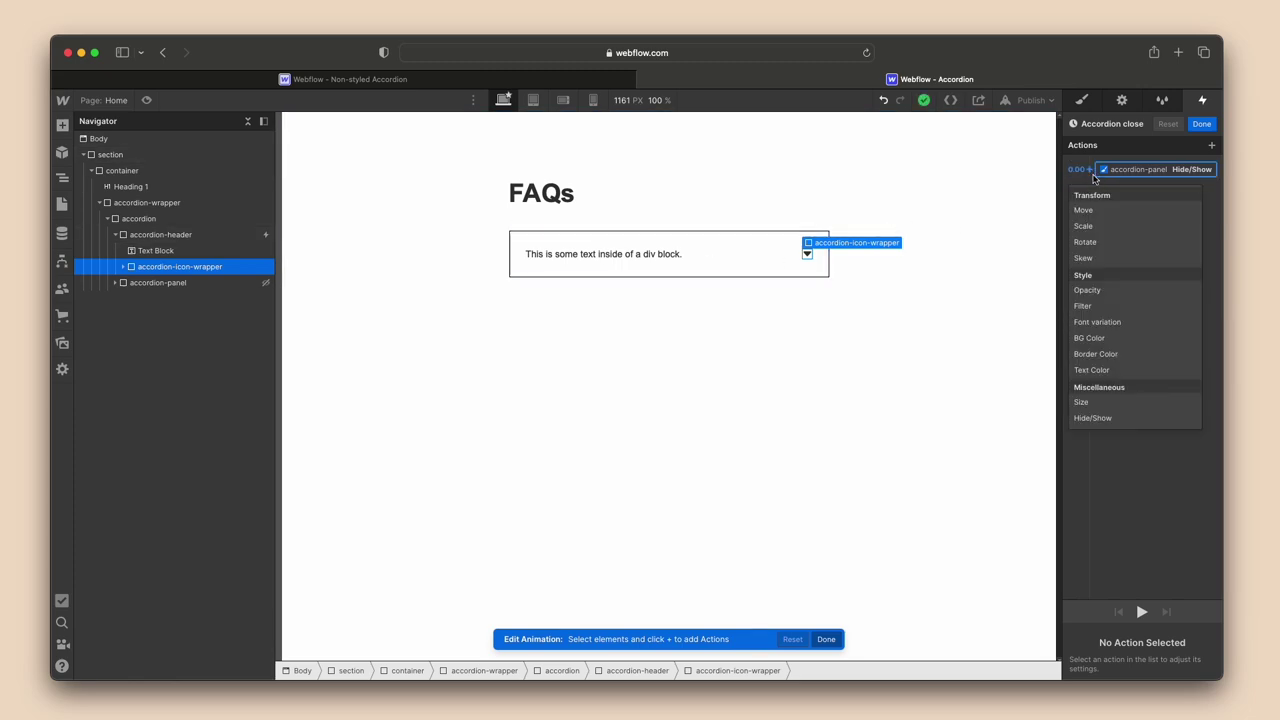
pyautogui.click(1112, 243)
# Set the Accordion close icon rotation to 0 degrees on the X axis and save the animation.
pyautogui.click(1196, 630)
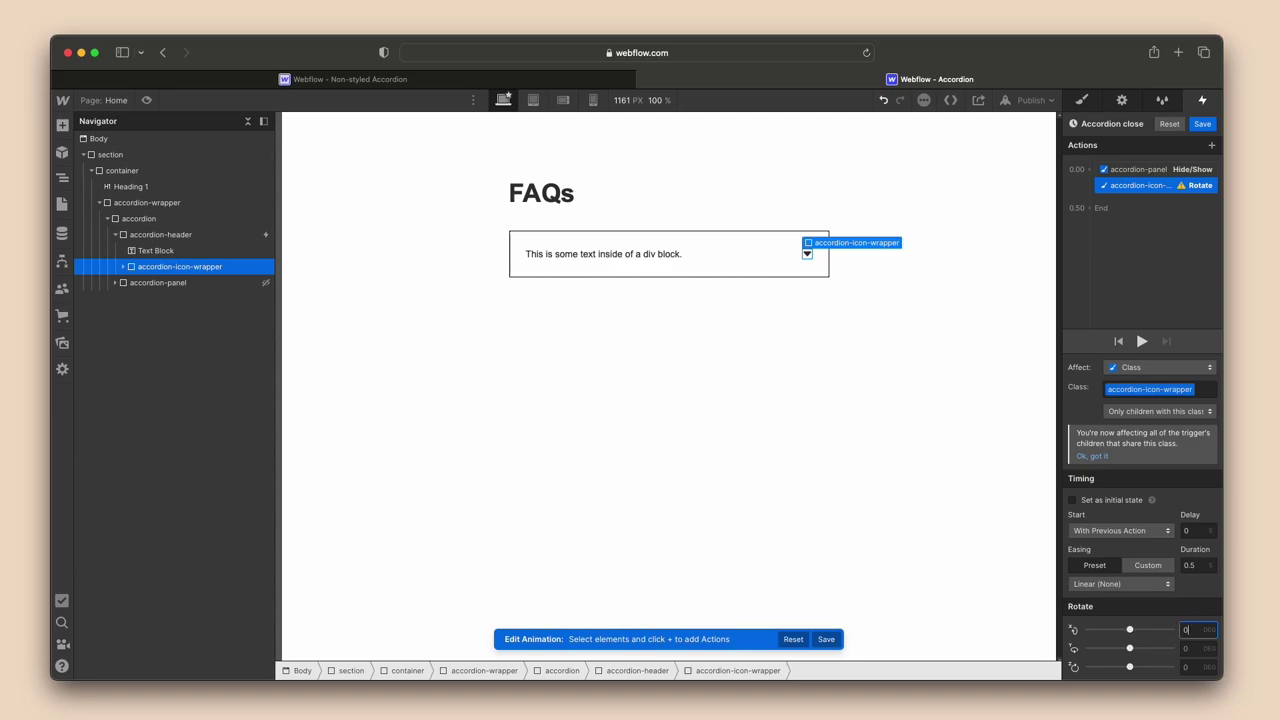
pyautogui.write('0')
pyautogui.click(1190, 565)
pyautogui.click(1202, 123)
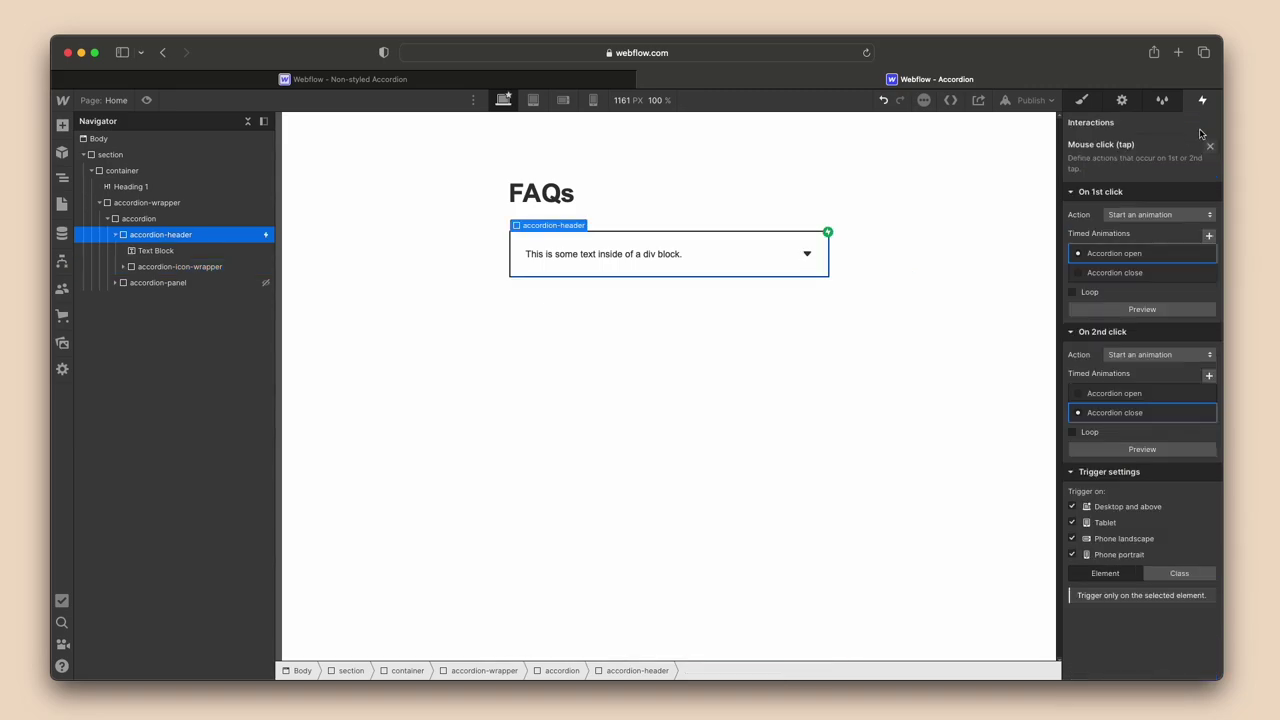
# Preview the page, open and close the accordion twice to check the arrow's rotation, and return to the editor.
pyautogui.click(146, 100)
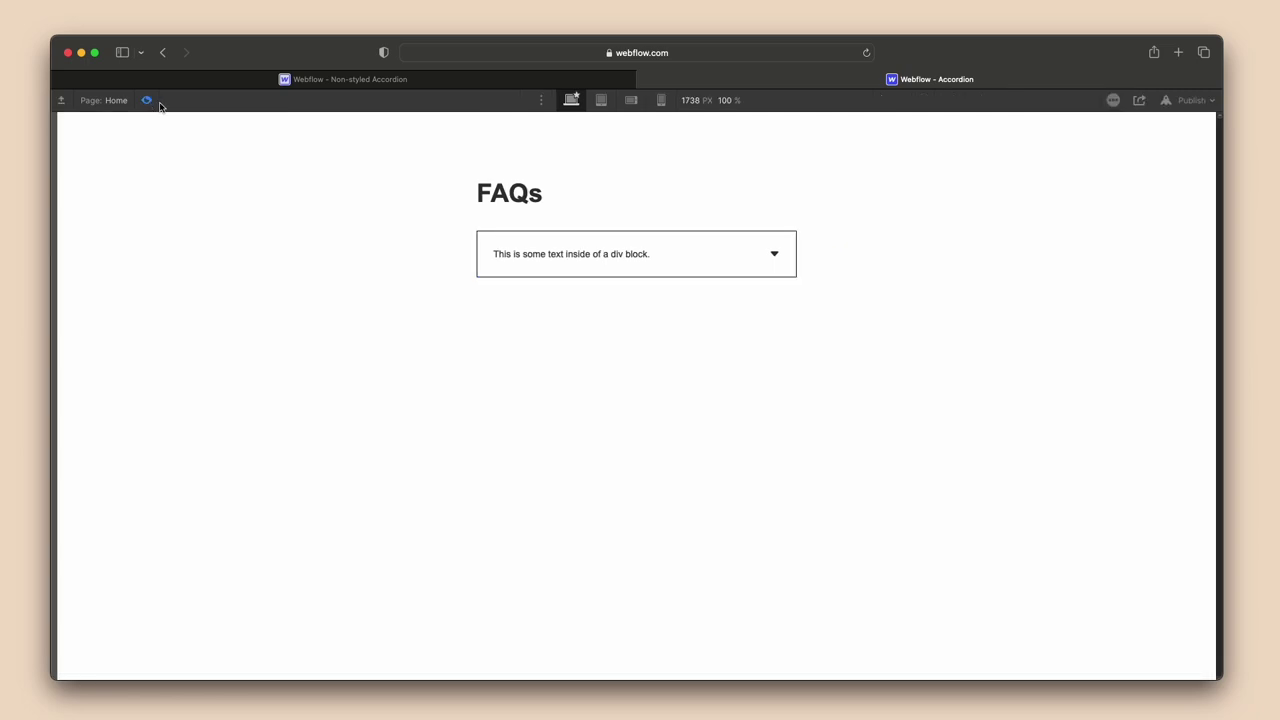
pyautogui.click(566, 266)
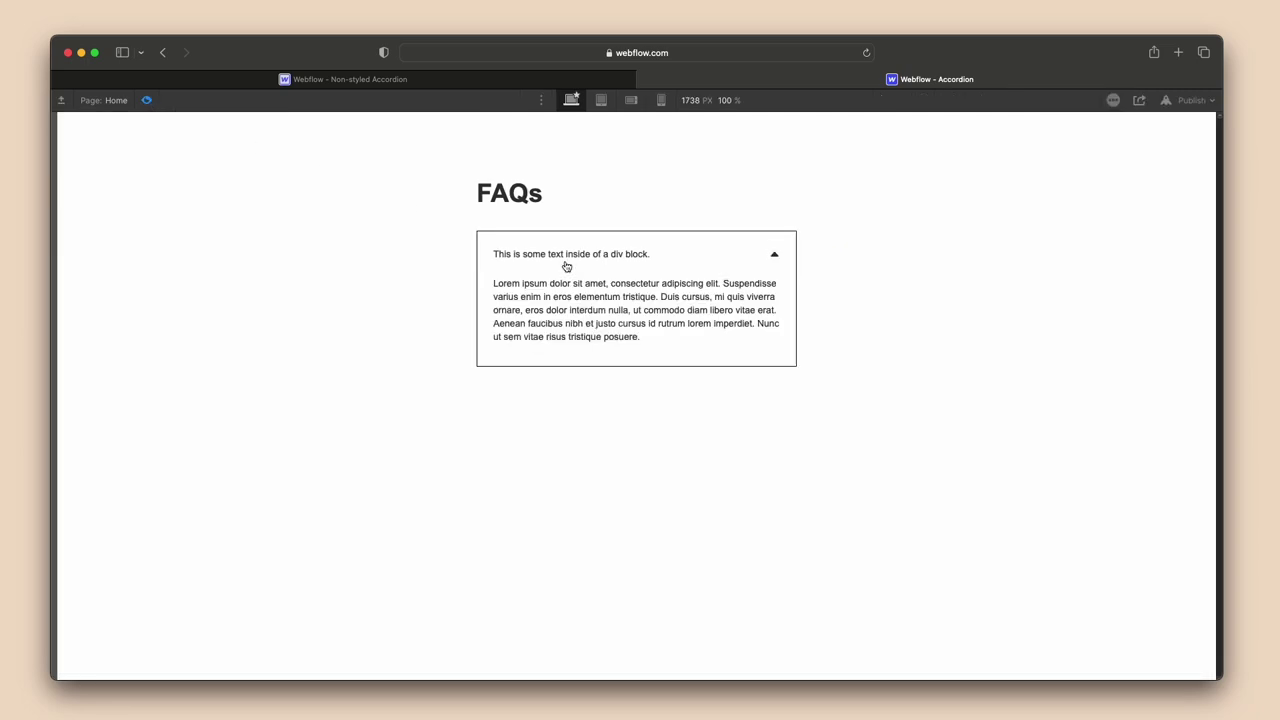
pyautogui.click(566, 266)
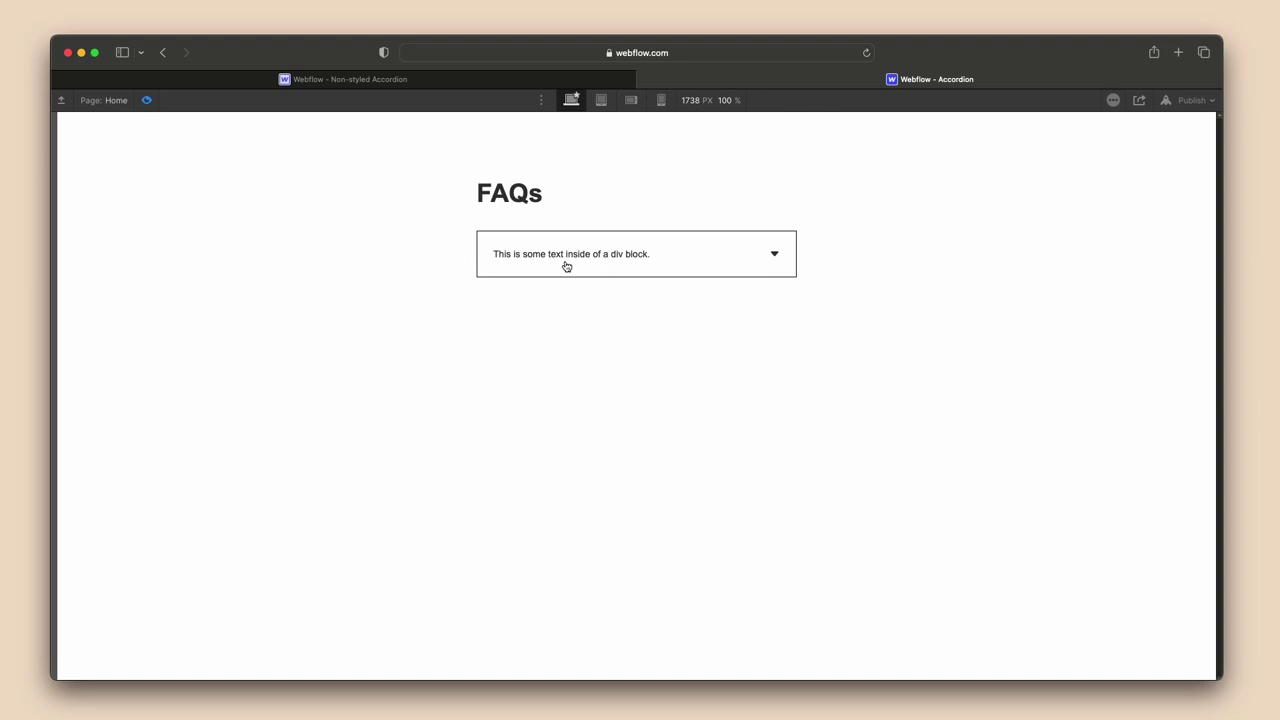
pyautogui.click(566, 266)
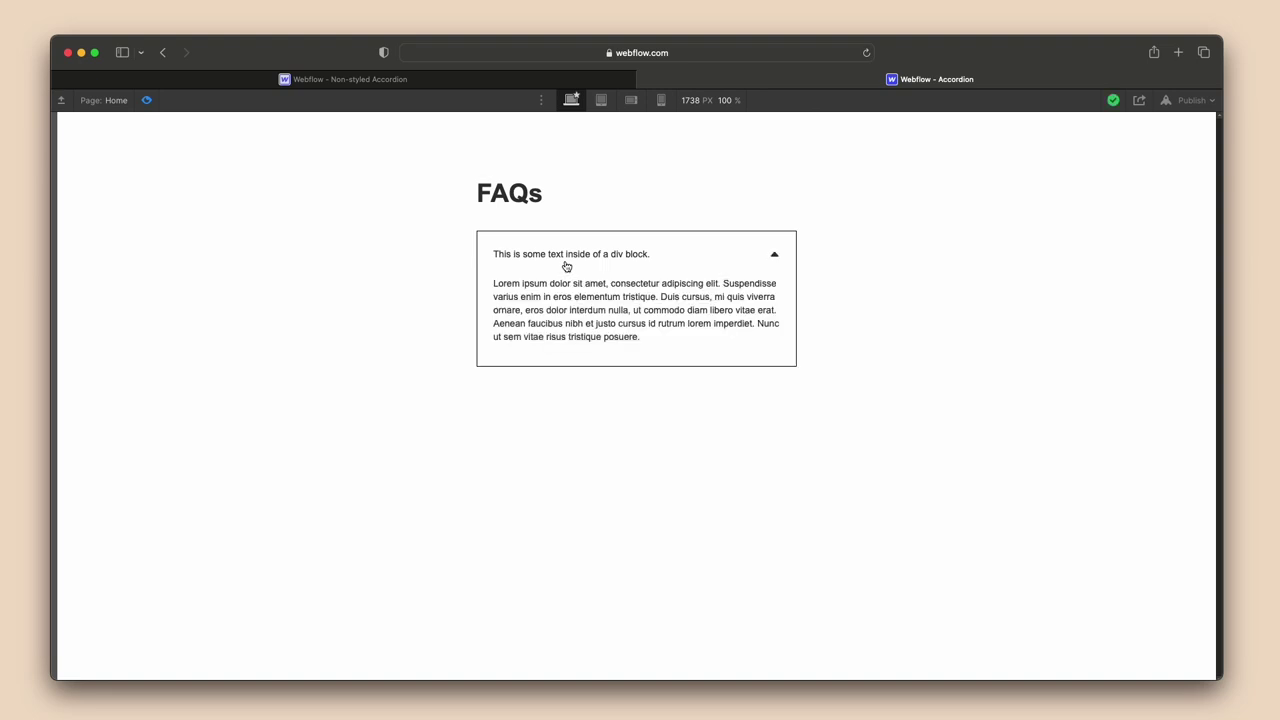
pyautogui.click(566, 266)
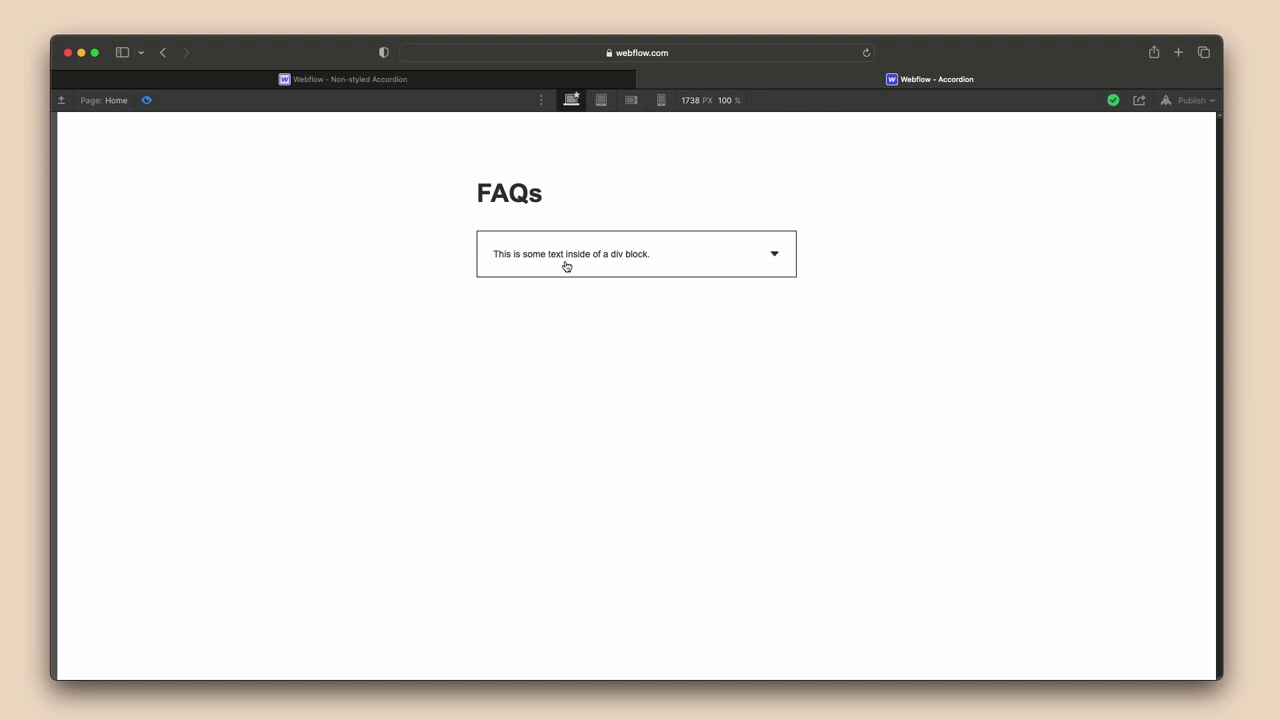
pyautogui.click(147, 101)
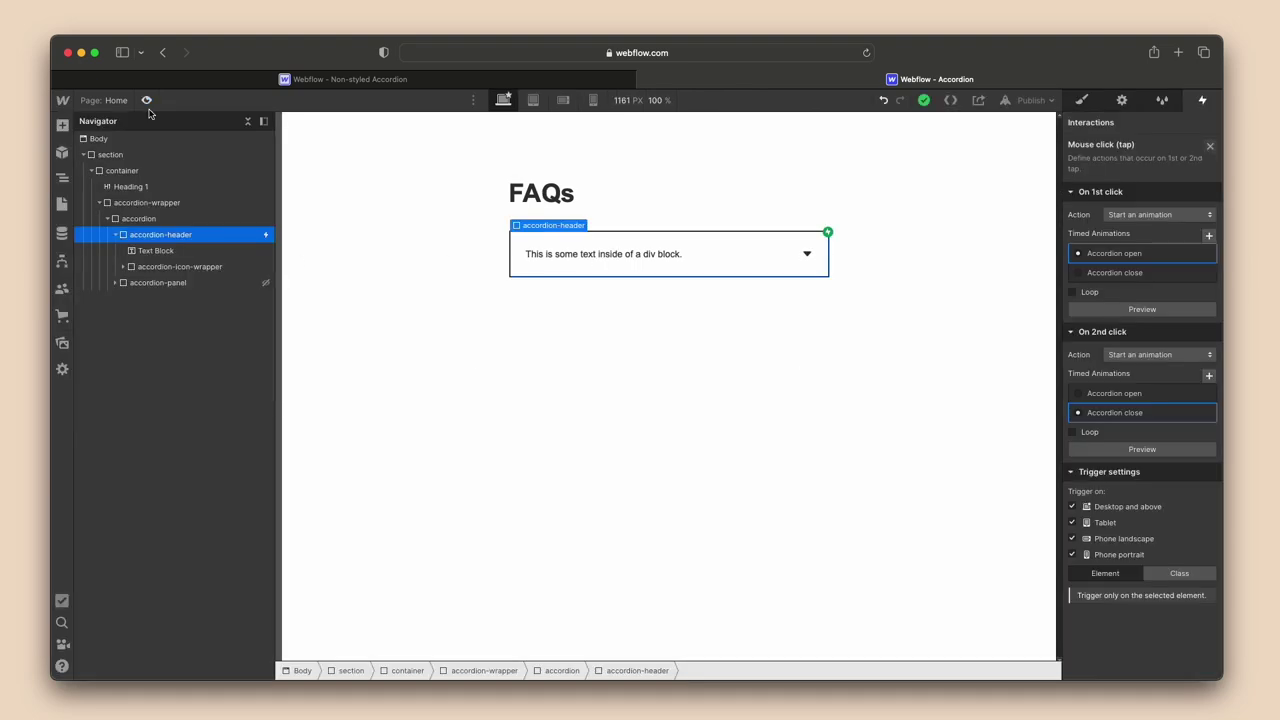
# Set the duration of the icon's Rotate action in Accordion open to 0.1 s and save the animation.
pyautogui.click(1078, 254)
pyautogui.click(1152, 185)
pyautogui.click(1193, 566)
pyautogui.write('0.1')
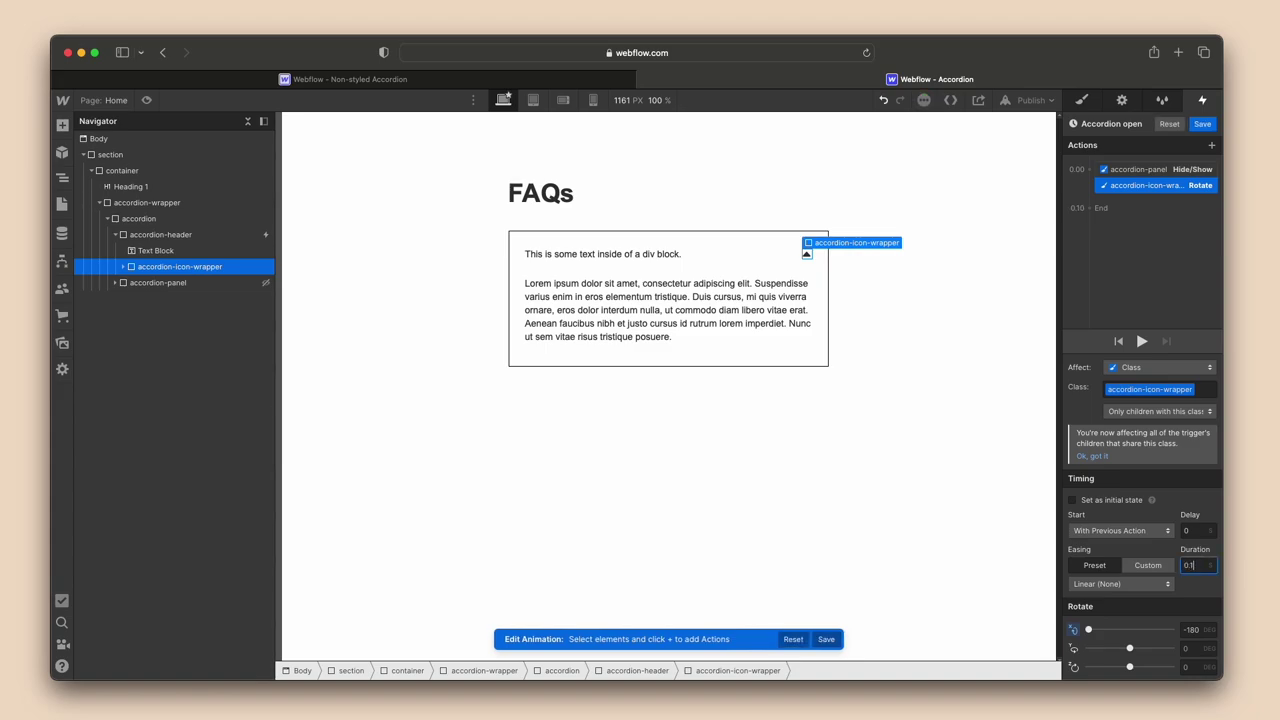
pyautogui.click(1202, 123)
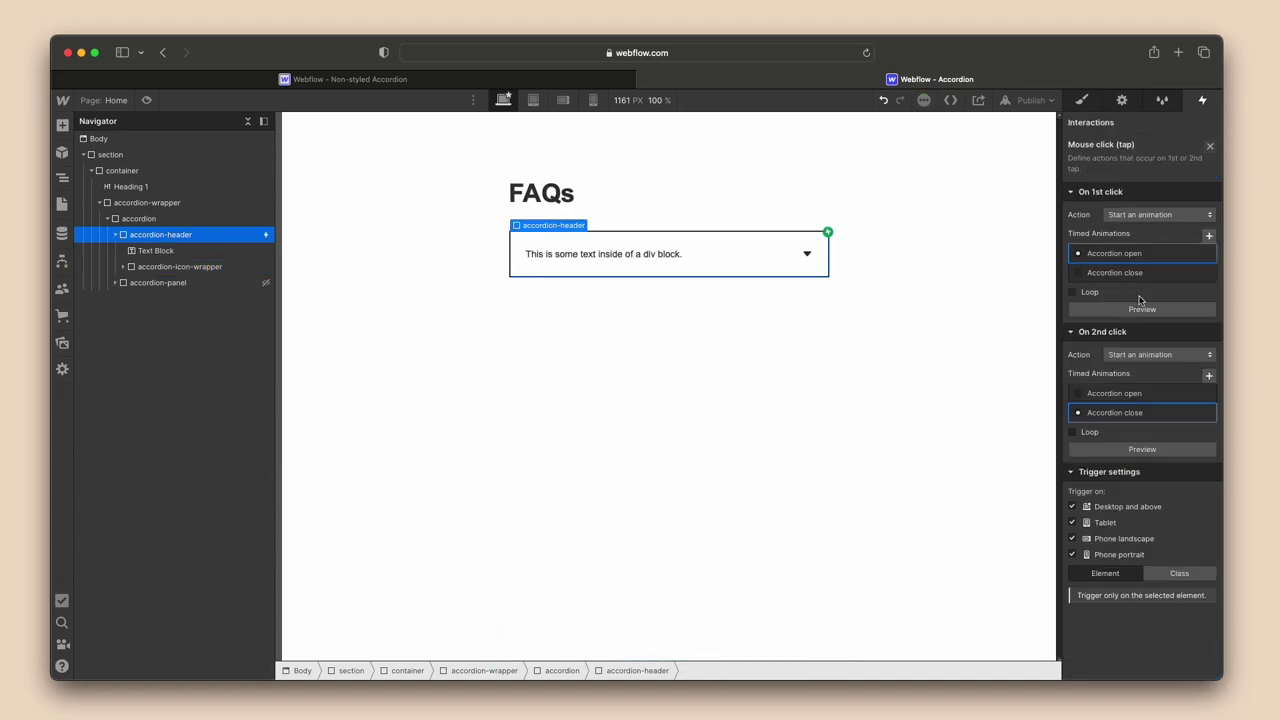
# Set the duration of the icon's Rotate action in Accordion close to 0.1 s and save the animation.
pyautogui.click(1126, 424)
pyautogui.click(1177, 187)
pyautogui.click(1193, 566)
pyautogui.write('0.1')
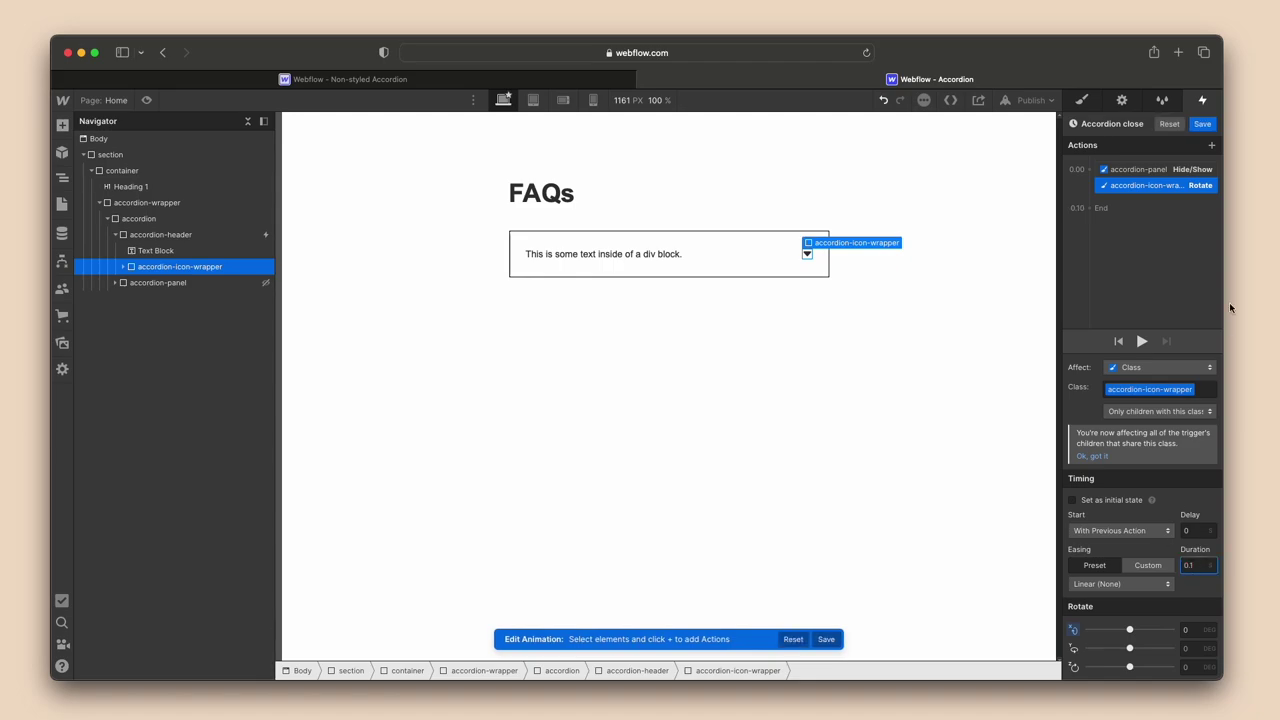
pyautogui.click(1202, 124)
# Preview the accordion again to check the faster arrow rotation on opening and closing, and return to the editor.
pyautogui.click(147, 101)
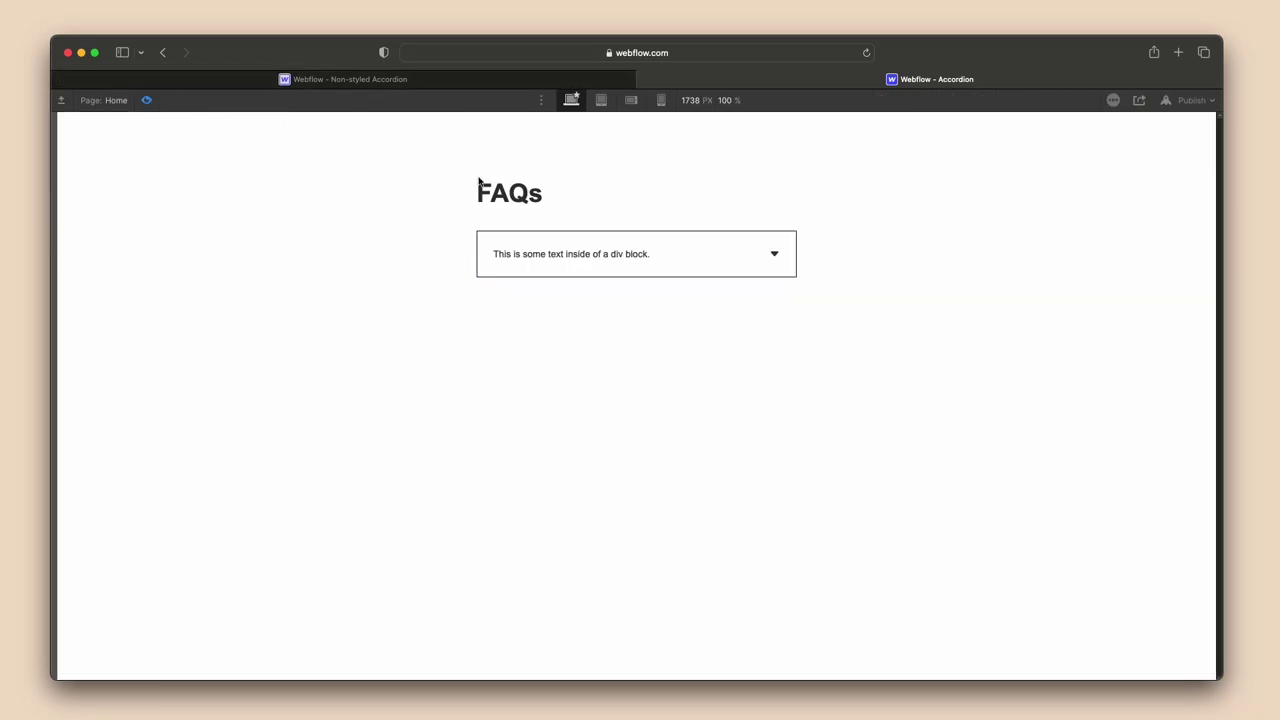
pyautogui.click(549, 258)
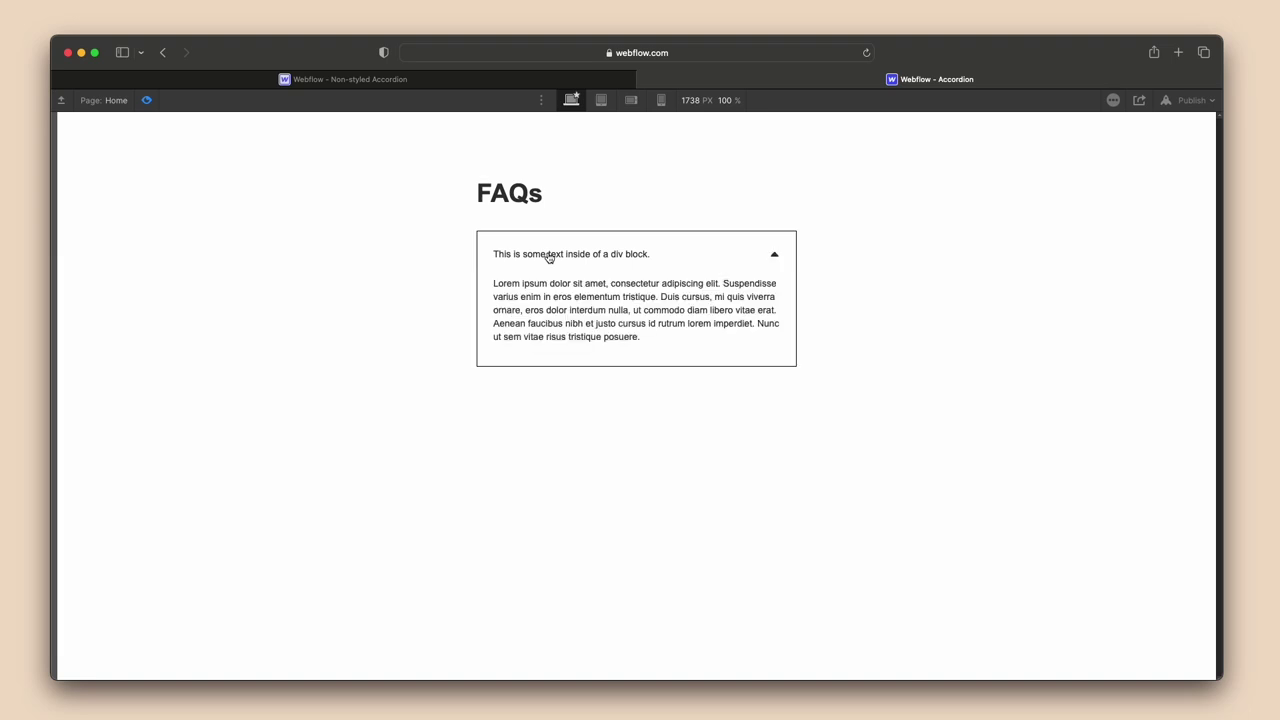
pyautogui.click(549, 258)
pyautogui.click(549, 258)
pyautogui.click(549, 258)
pyautogui.click(149, 100)
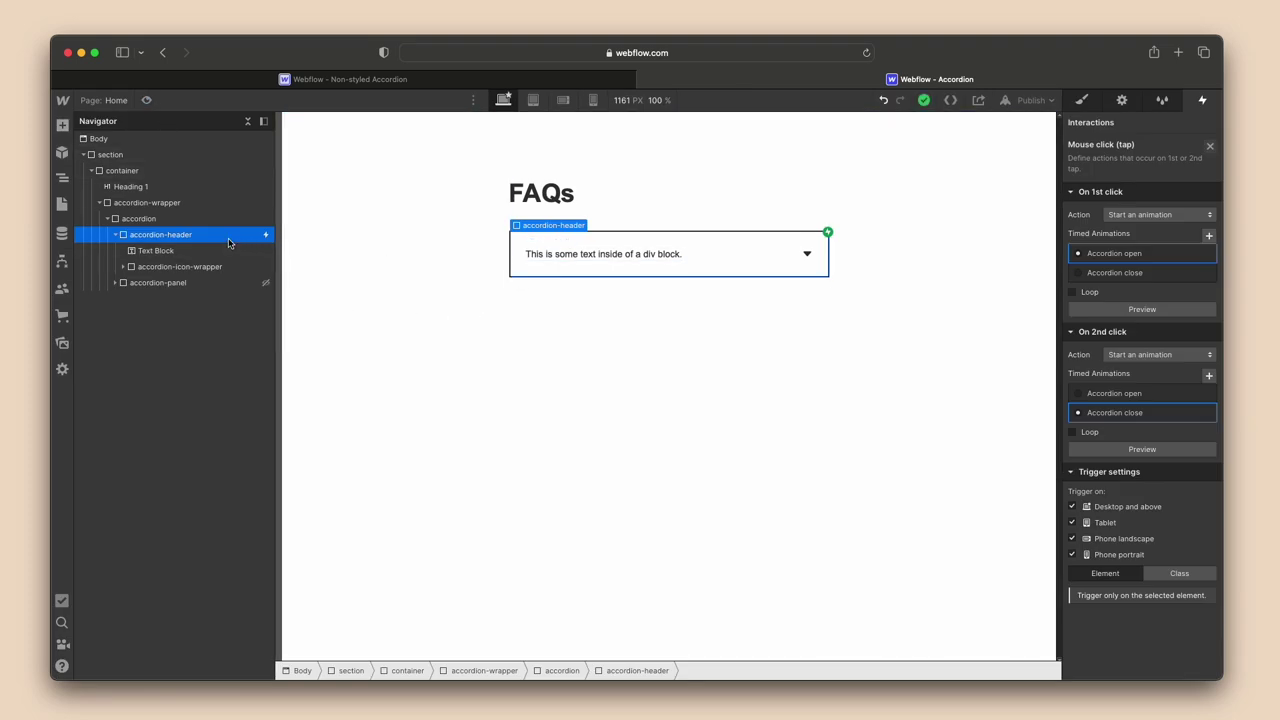
# Duplicate the accordion block three times inside accordion-wrapper.
pyautogui.click(107, 219)
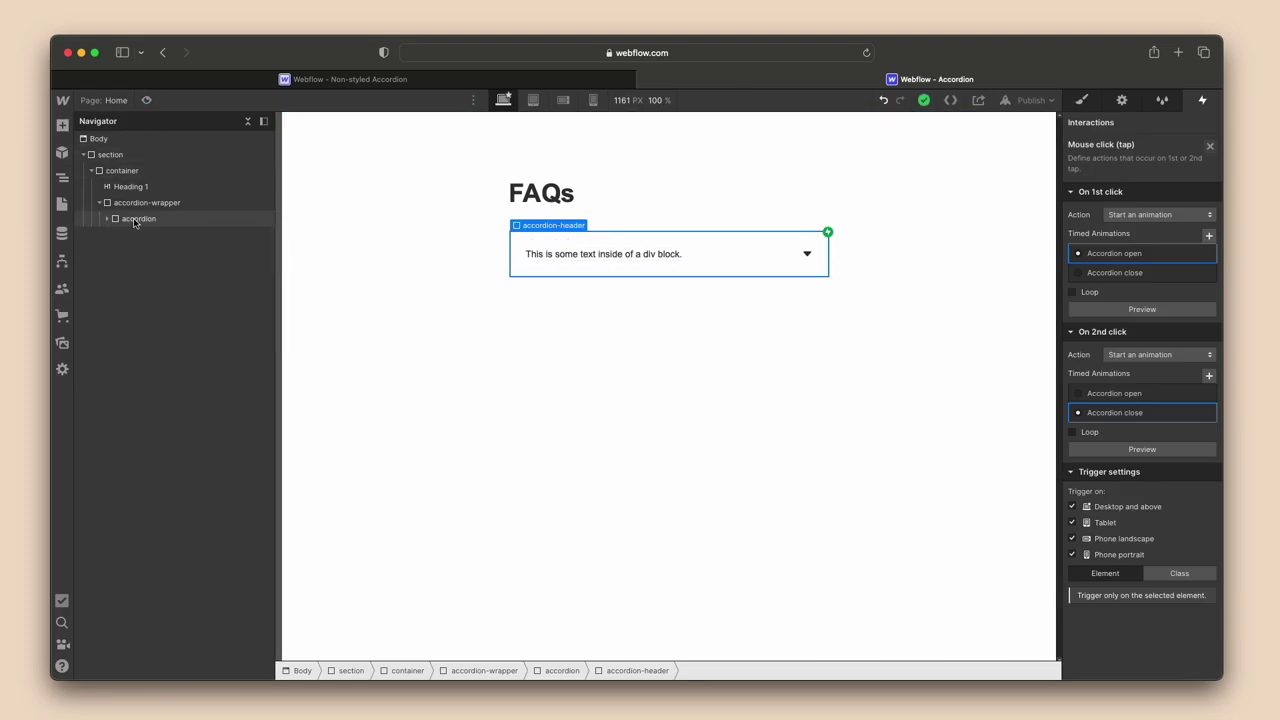
pyautogui.click(138, 219)
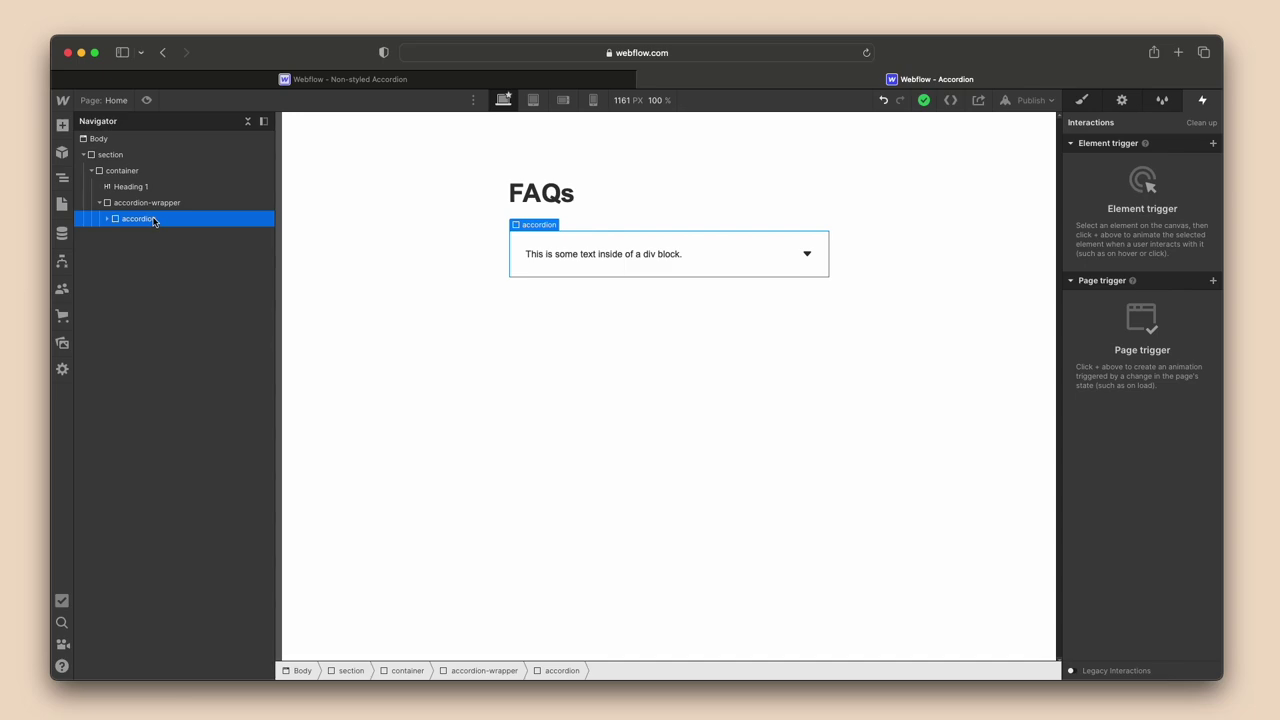
pyautogui.press('super+d')
pyautogui.press('super+d')
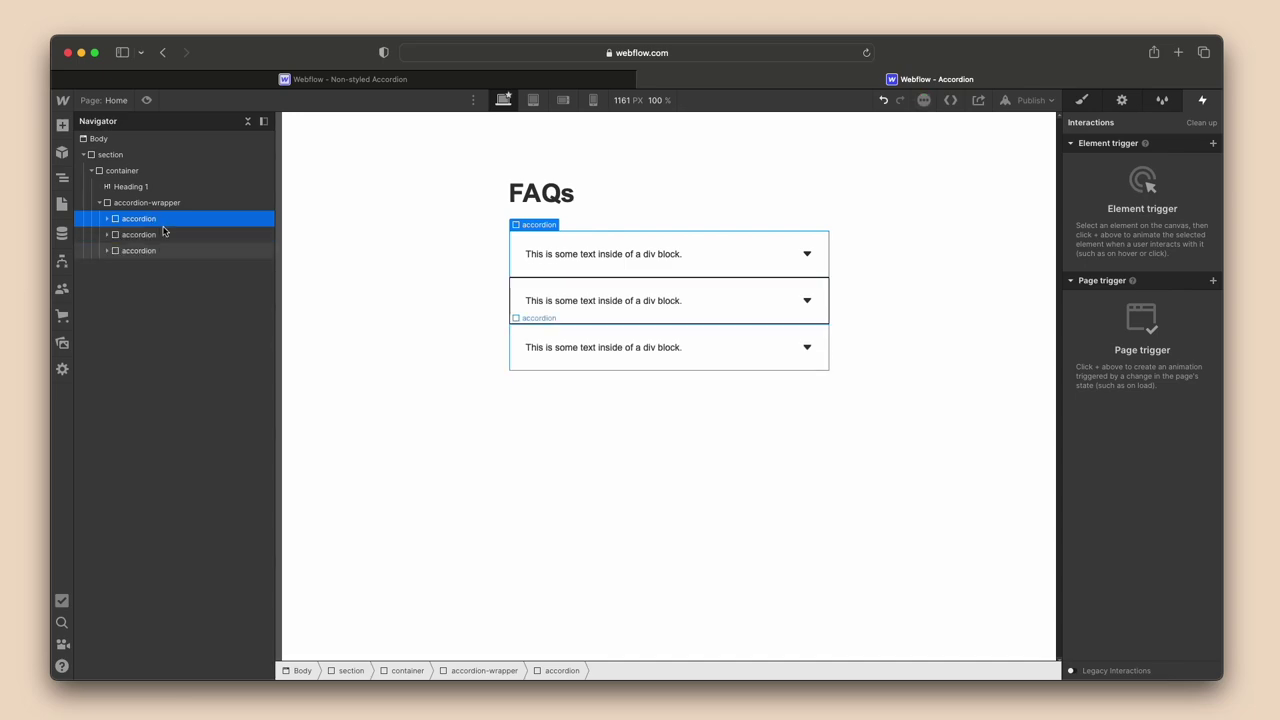
pyautogui.press('super+d')
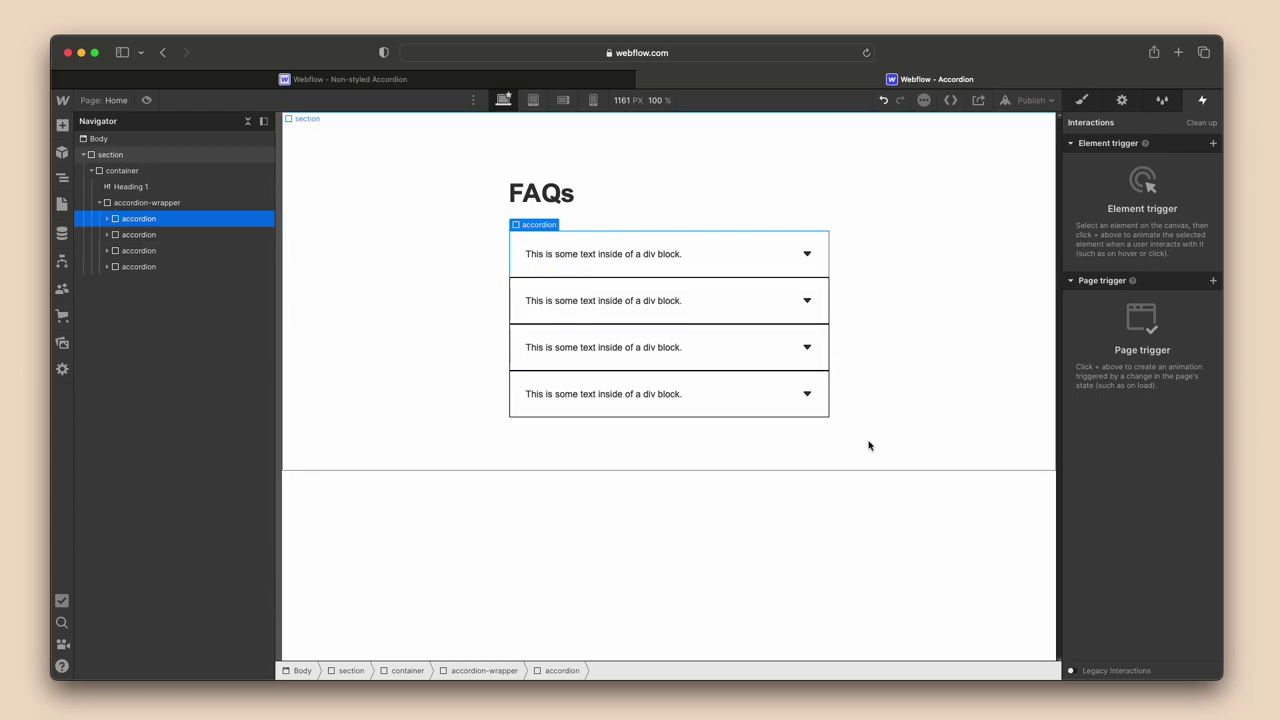
# Change the layout of accordion-wrapper to flex with a vertical direction.
pyautogui.click(124, 203)
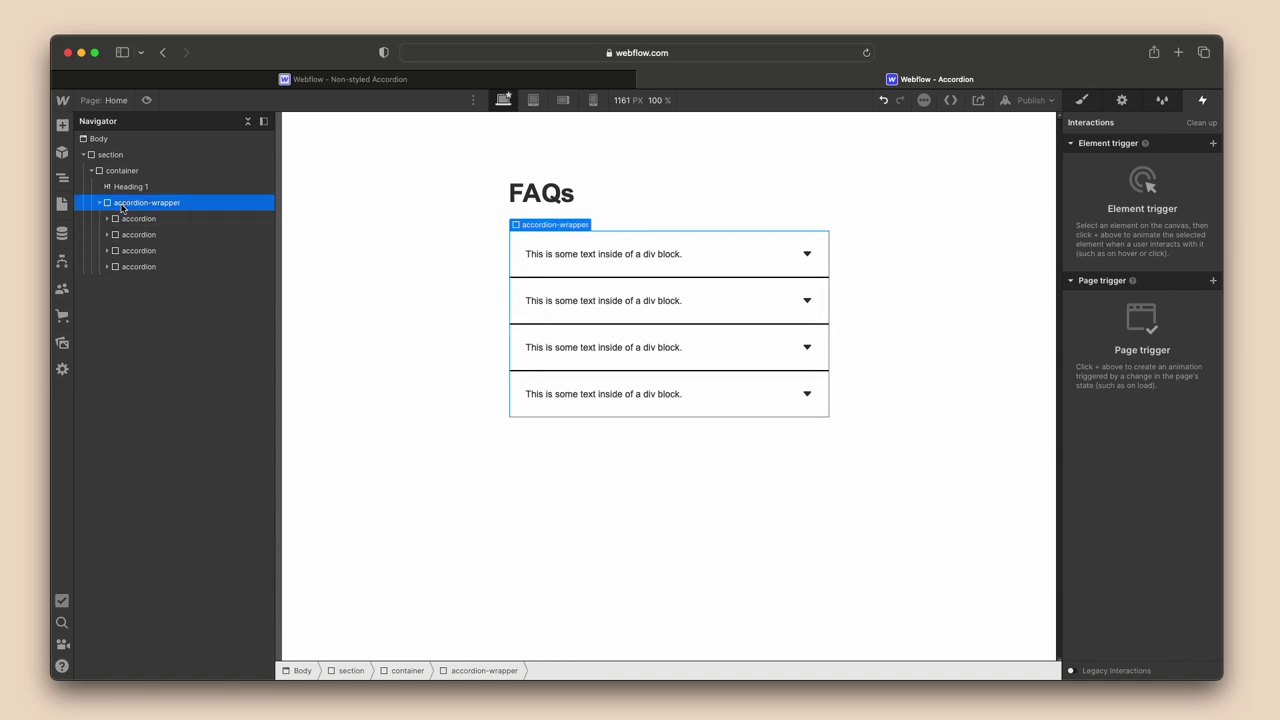
pyautogui.click(1082, 101)
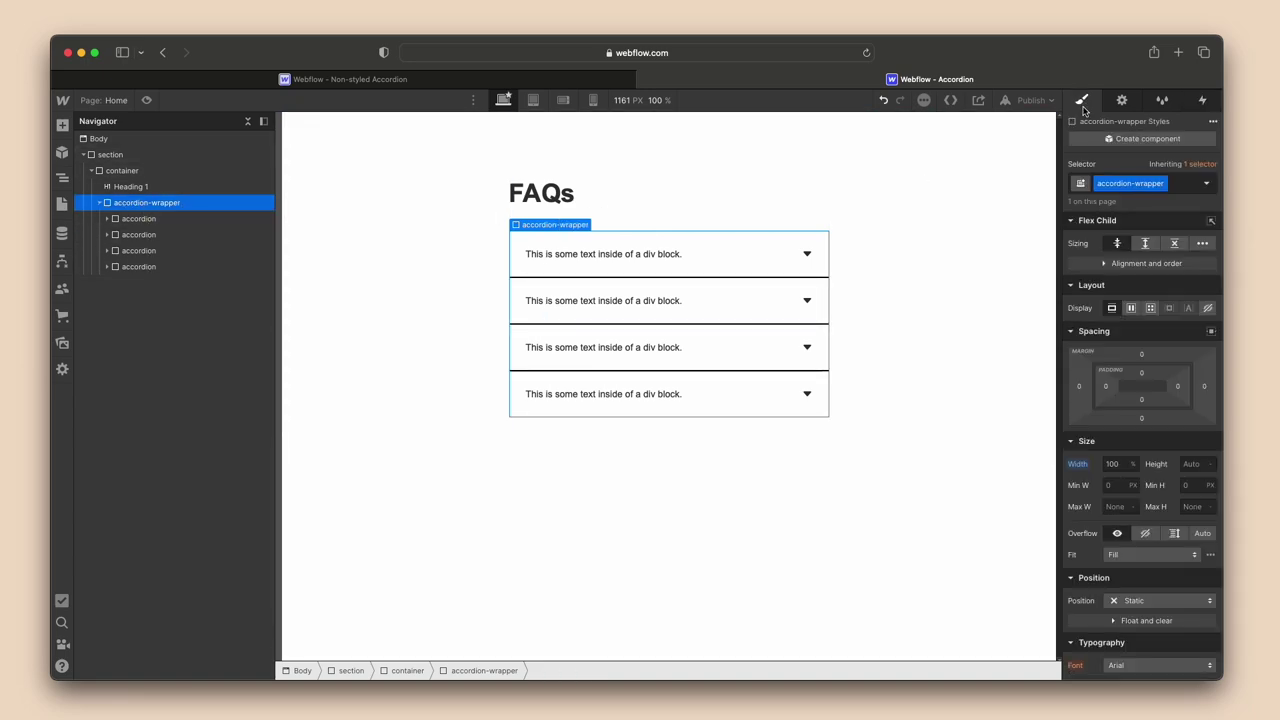
pyautogui.click(1131, 309)
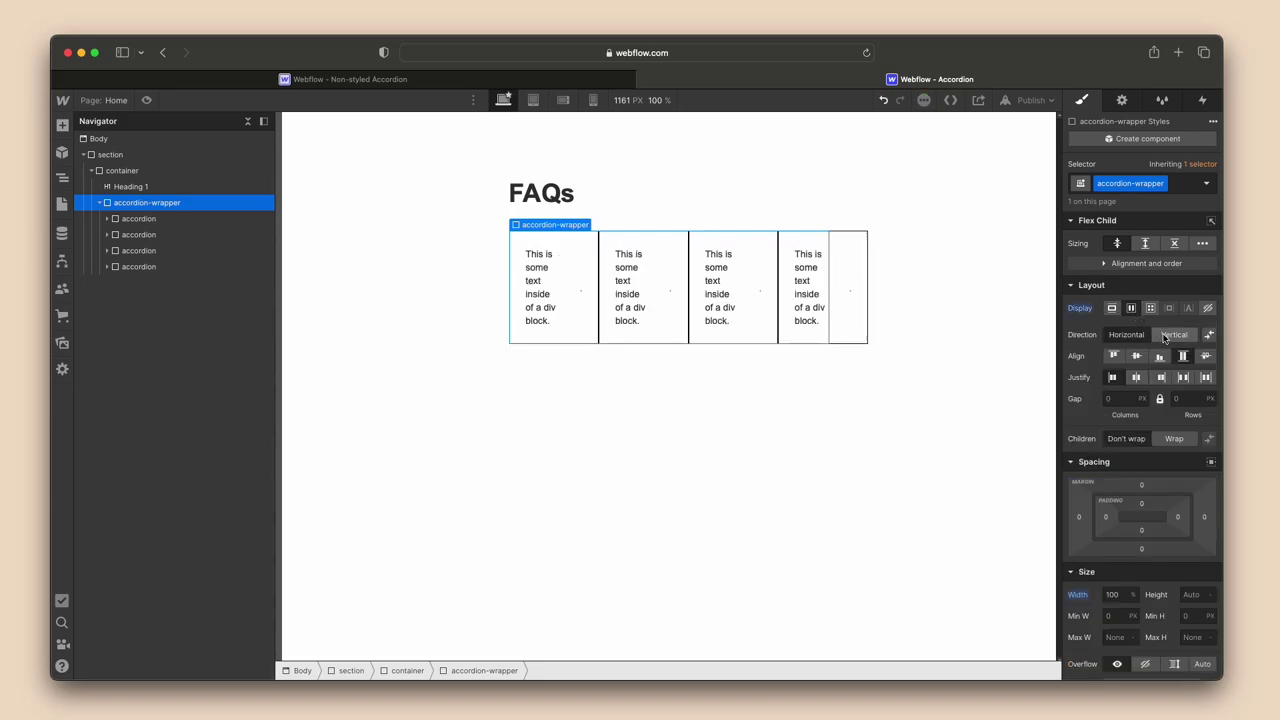
pyautogui.click(1172, 335)
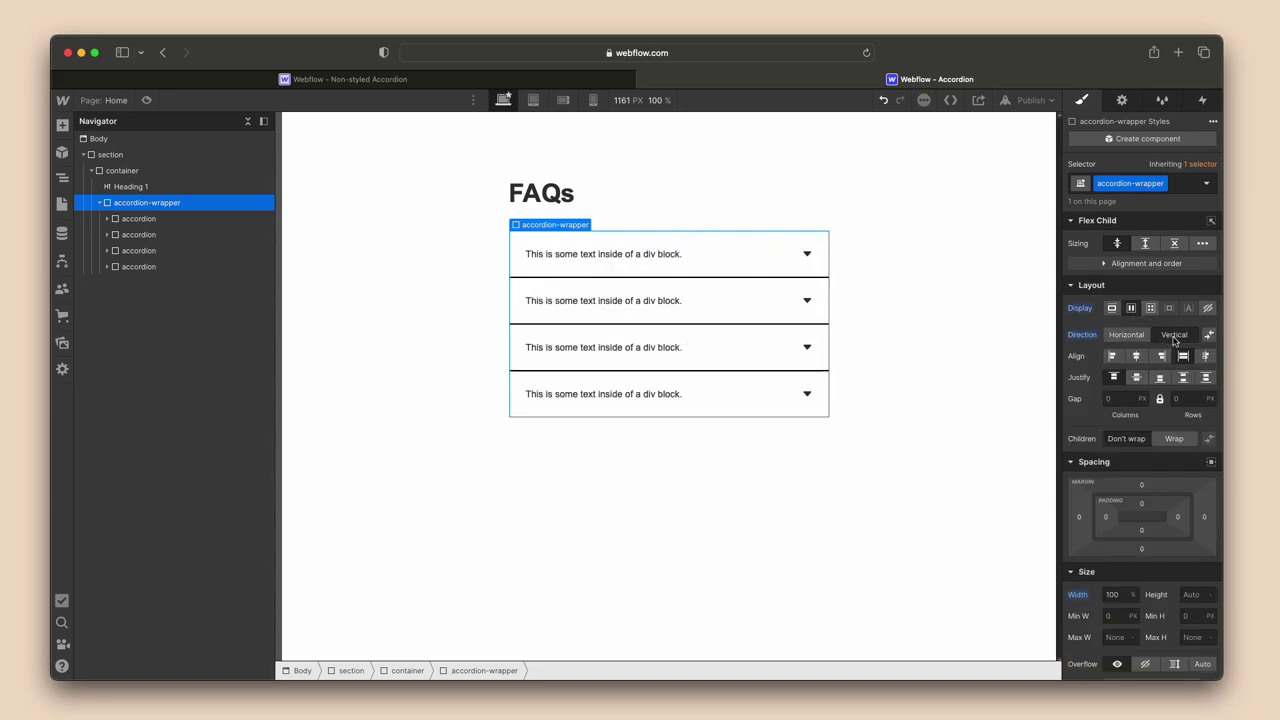
# Try a 2 rem gap between the accordion items in accordion-wrapper and reduce it to 1 rem.
pyautogui.click(1127, 397)
pyautogui.write('2rem')
pyautogui.press('Return')
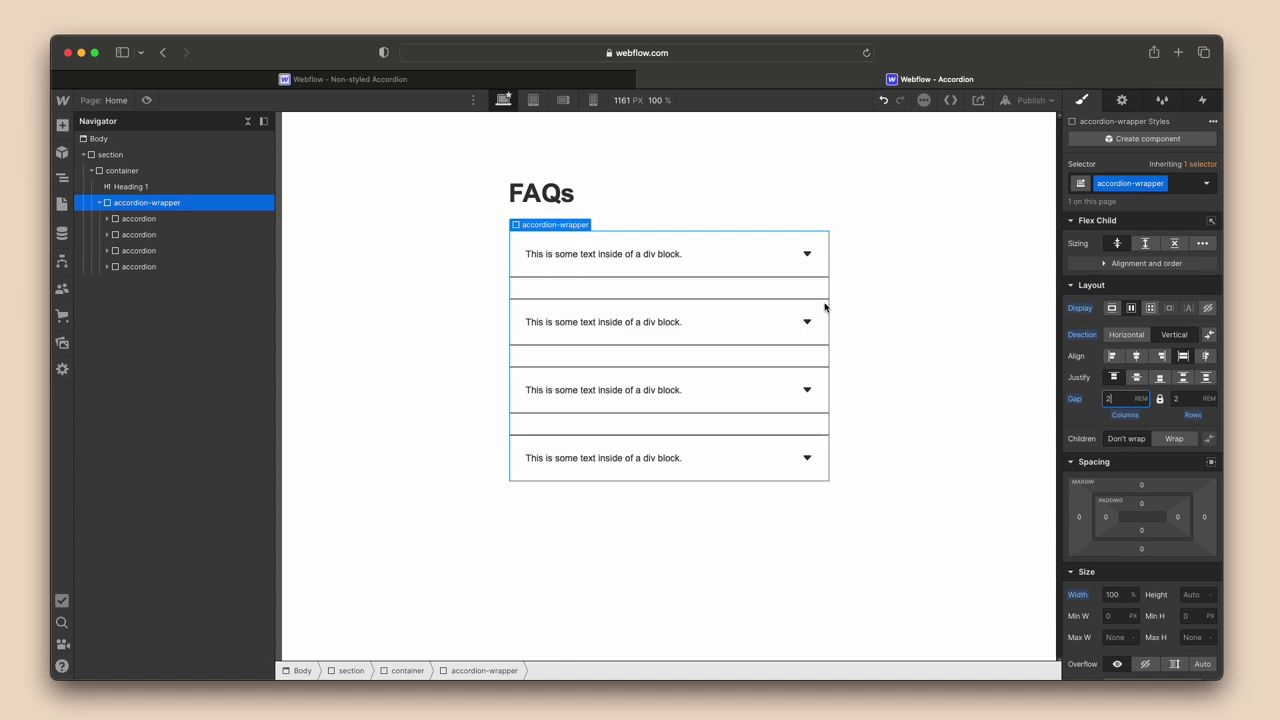
pyautogui.click(1110, 398)
pyautogui.write('1')
pyautogui.press('Return')
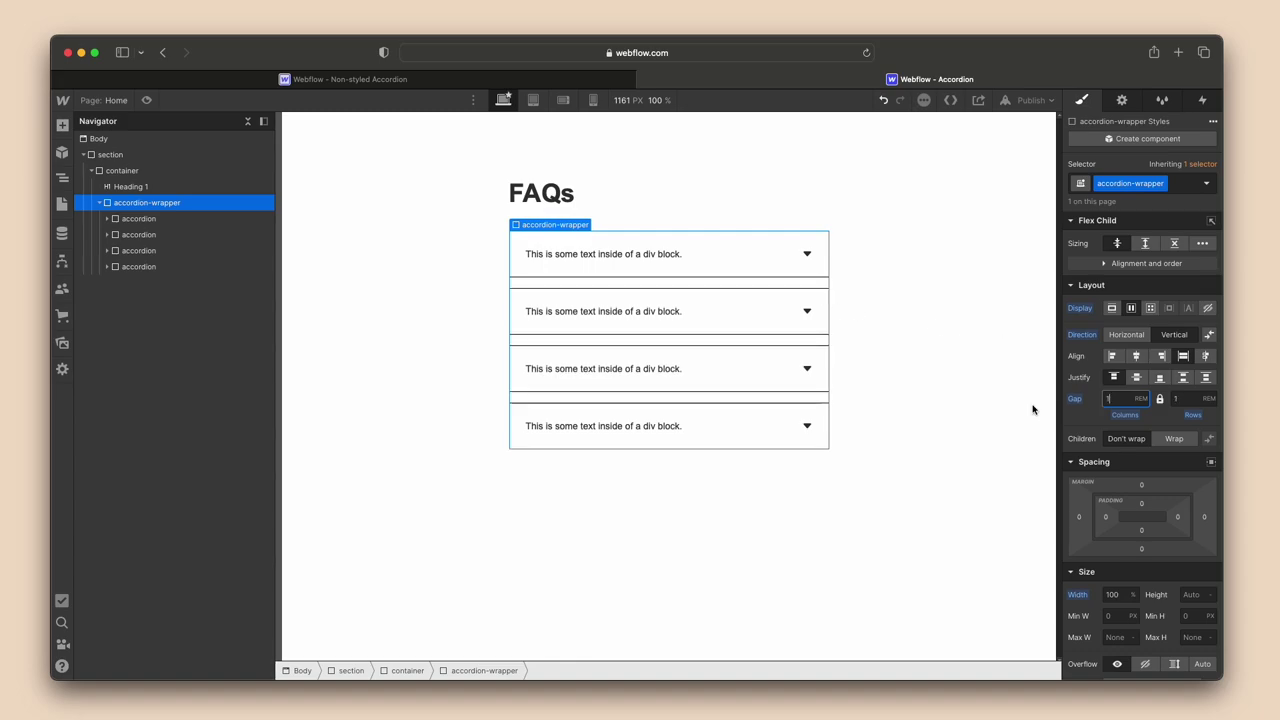
pyautogui.click(977, 420)
# Preview the page and open and close each of the four accordion items to test their interactions.
pyautogui.click(147, 100)
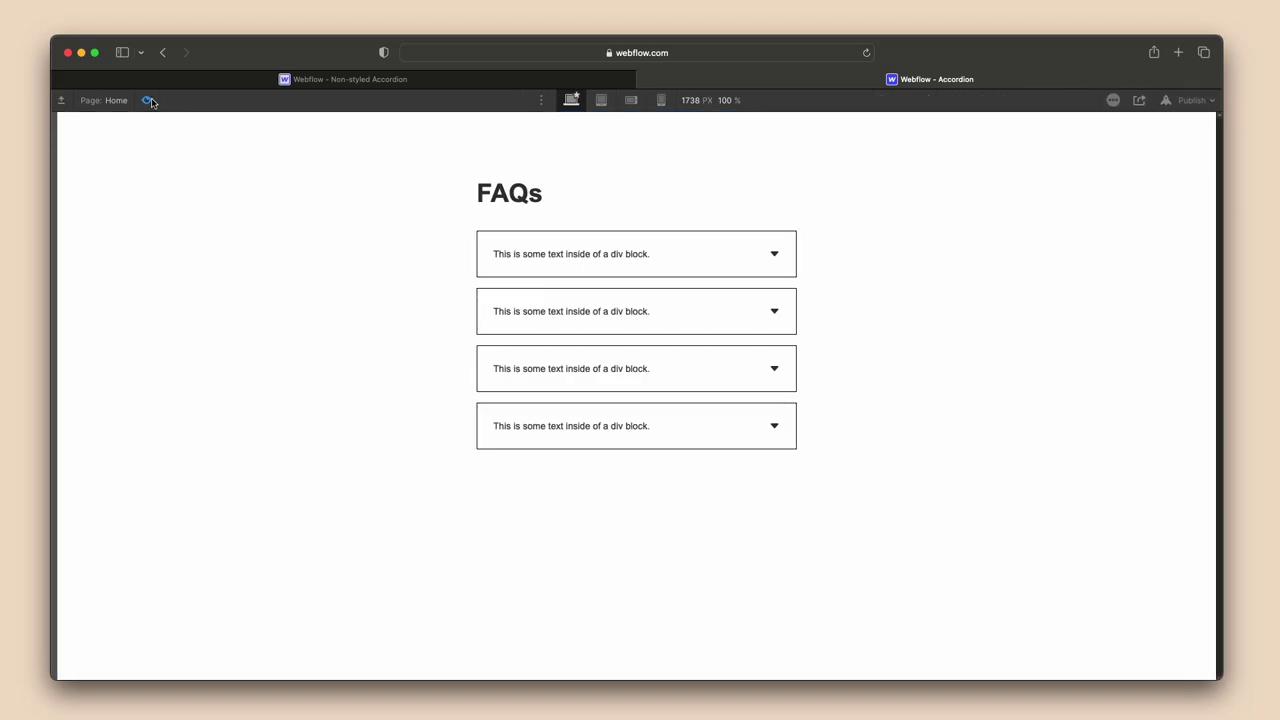
pyautogui.click(615, 270)
pyautogui.click(615, 270)
pyautogui.click(619, 320)
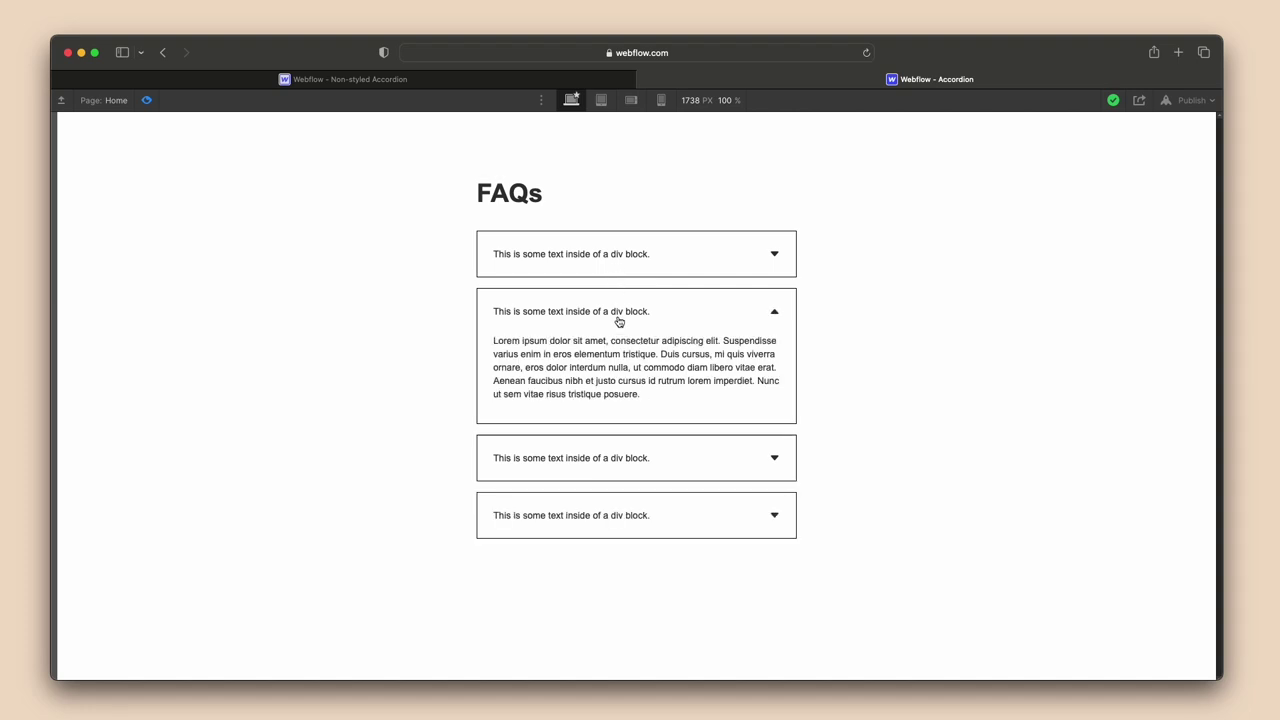
pyautogui.click(619, 318)
pyautogui.click(611, 378)
pyautogui.click(611, 375)
pyautogui.click(624, 427)
pyautogui.click(624, 426)
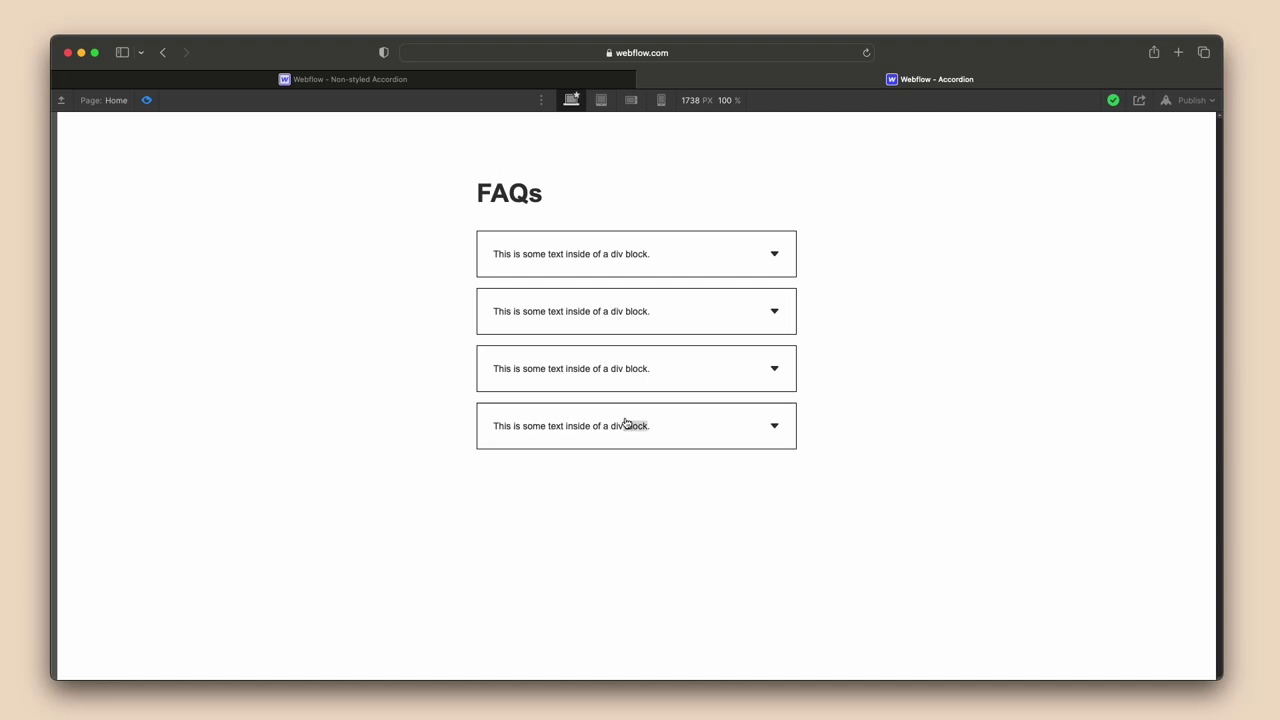